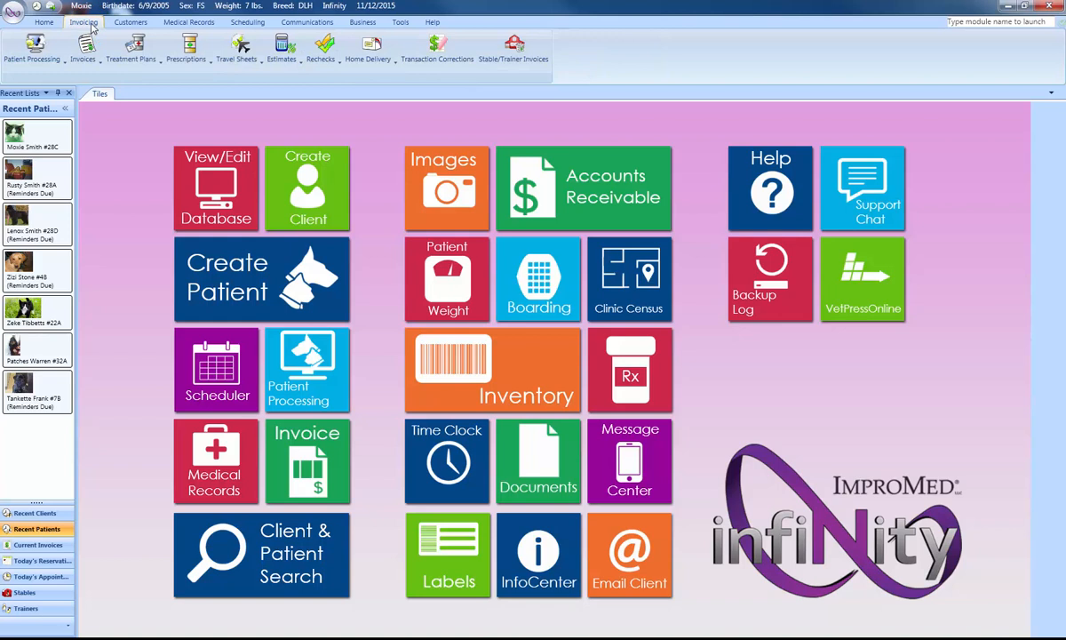
Open the Treatment Plans whiteboard and list the tasks in Moxie's 2:00 PM slot.
click(136, 47)
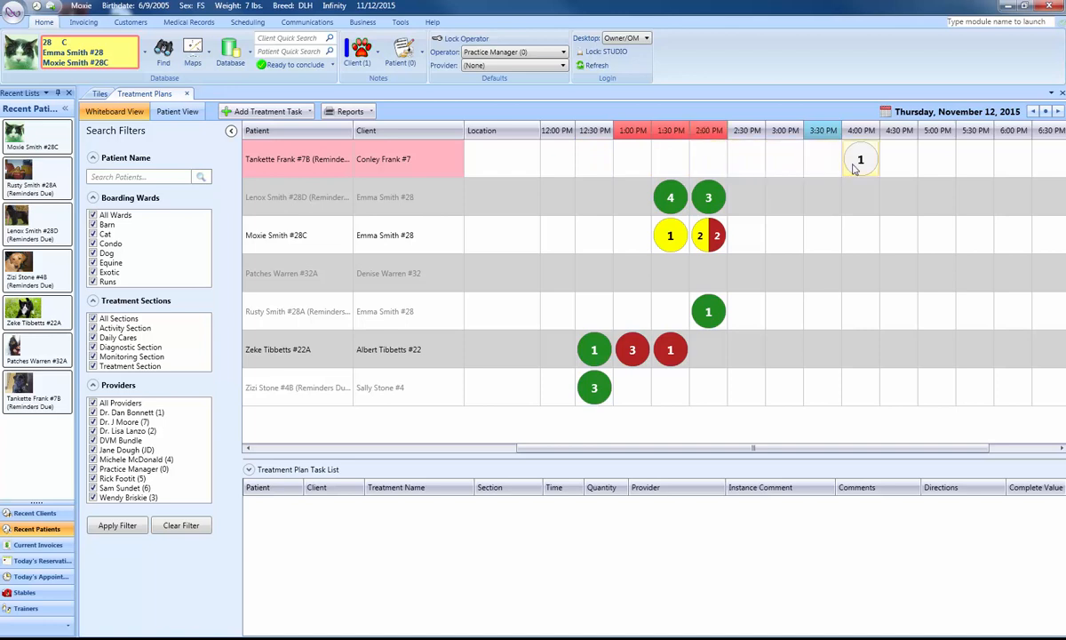
mouse_move(861, 171)
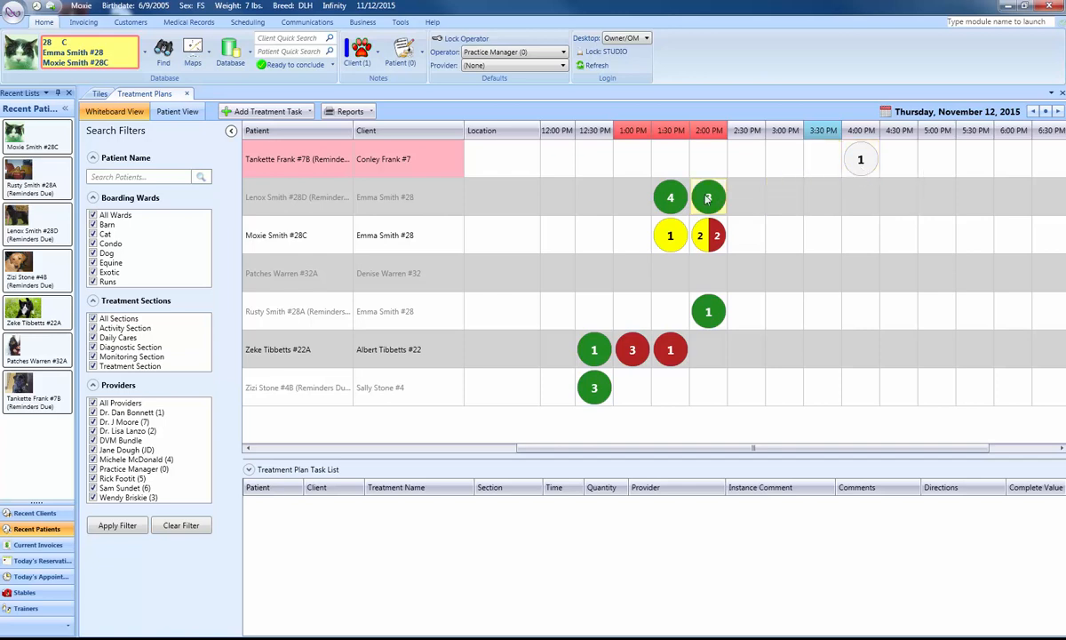
mouse_move(672, 204)
mouse_move(711, 202)
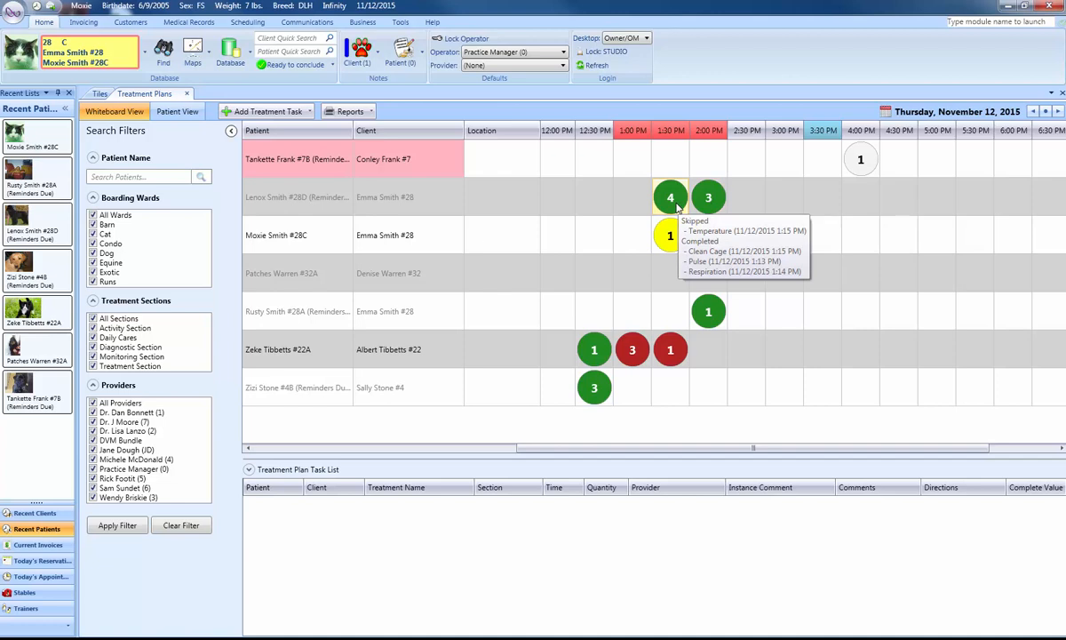
mouse_move(672, 249)
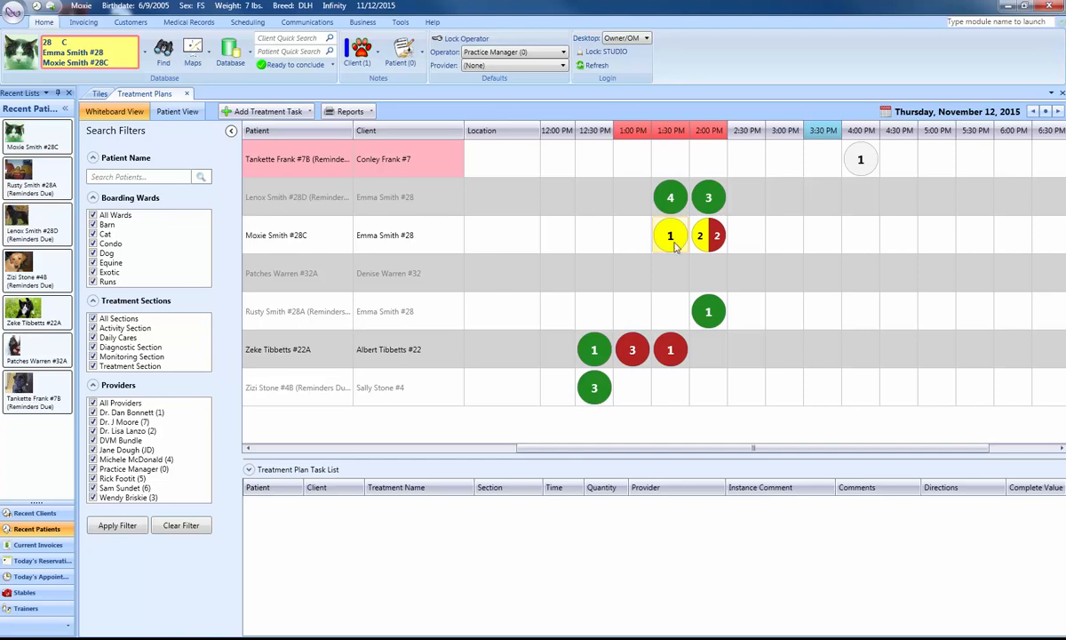
mouse_move(710, 247)
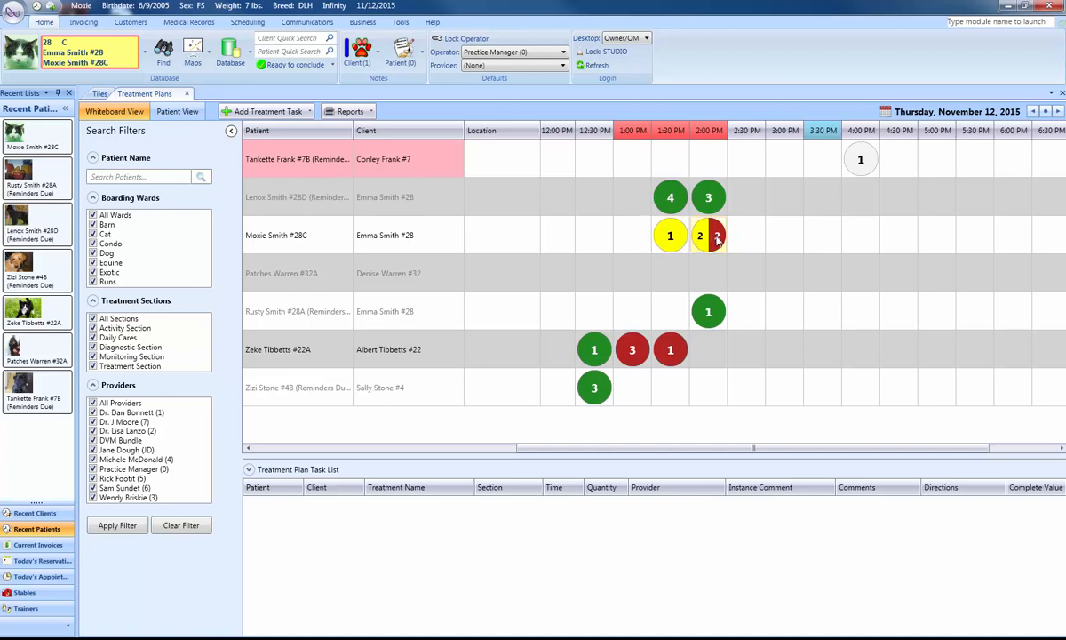
click(714, 238)
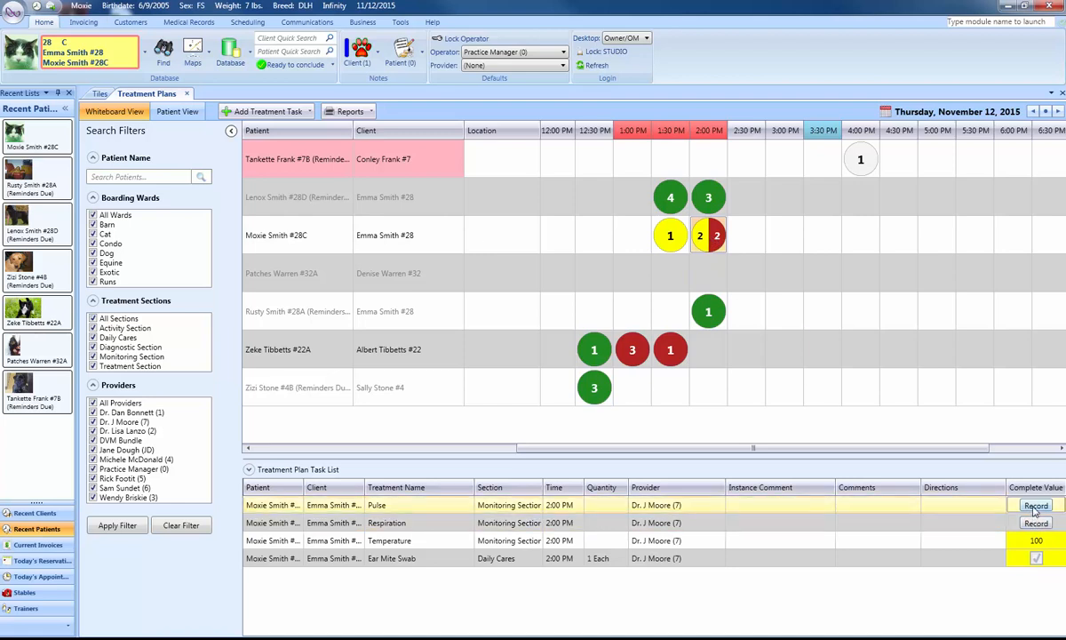
mouse_move(1043, 547)
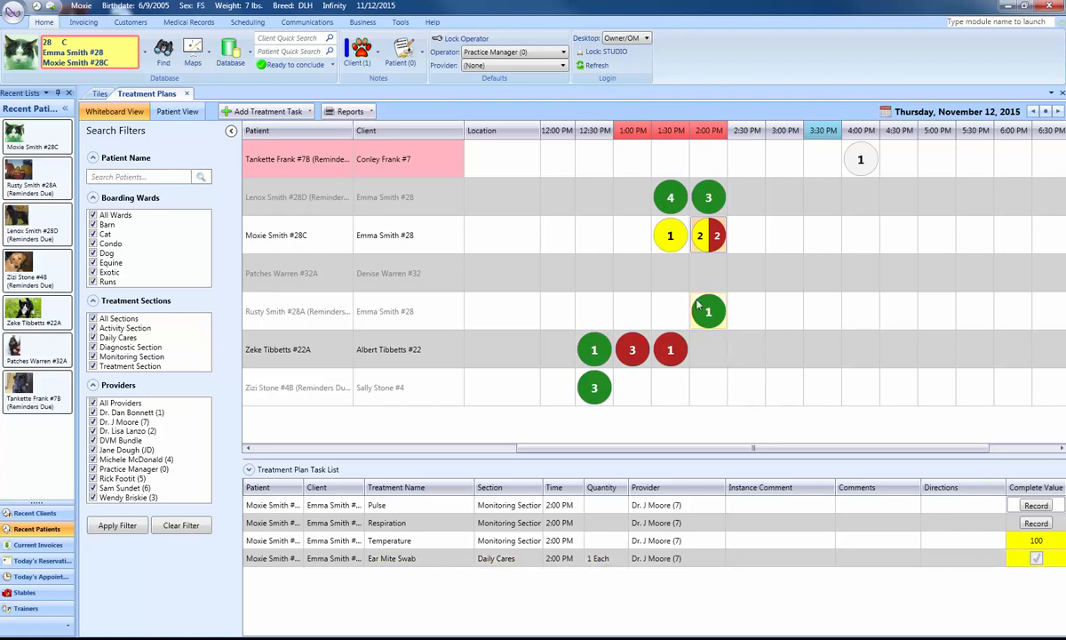
List the tasks of all patients for 1:30 PM and all of Tankette's tasks, and clear the task list.
click(671, 131)
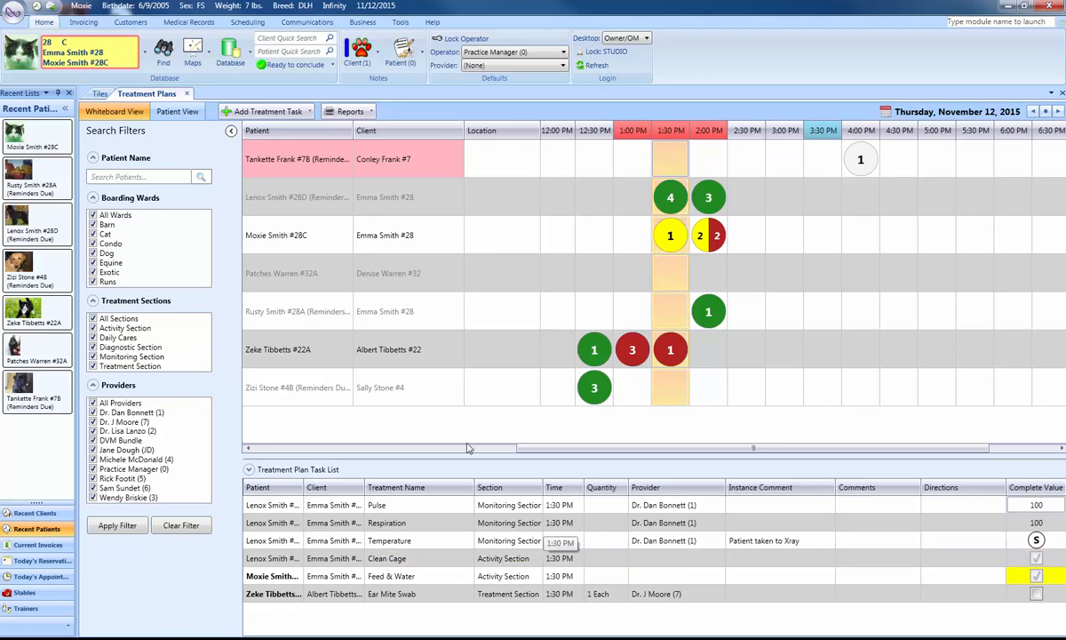
click(291, 162)
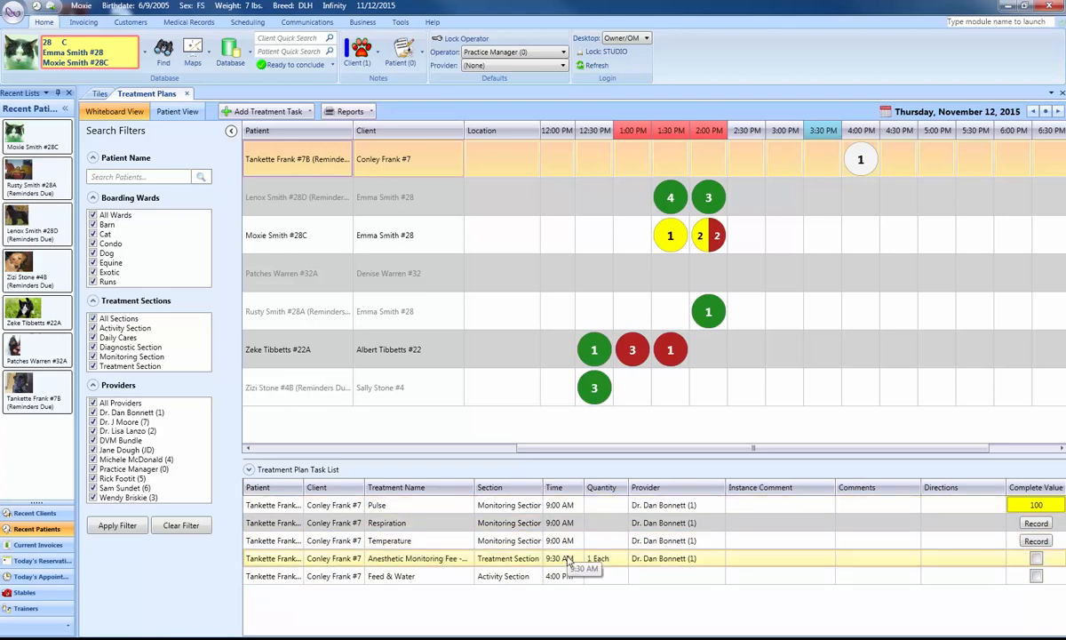
mouse_move(870, 166)
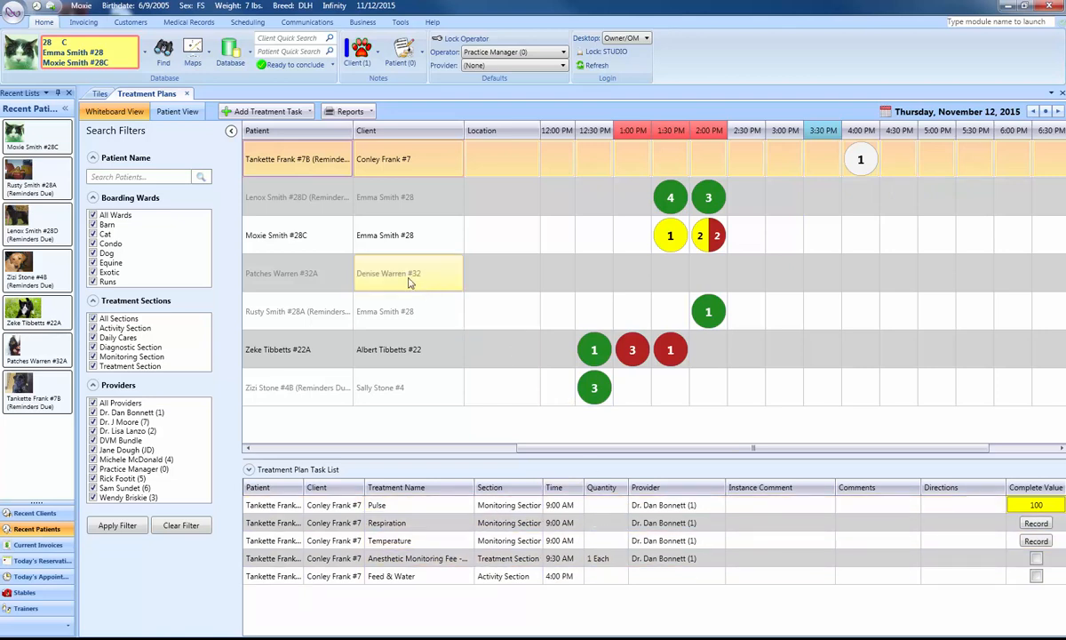
click(525, 239)
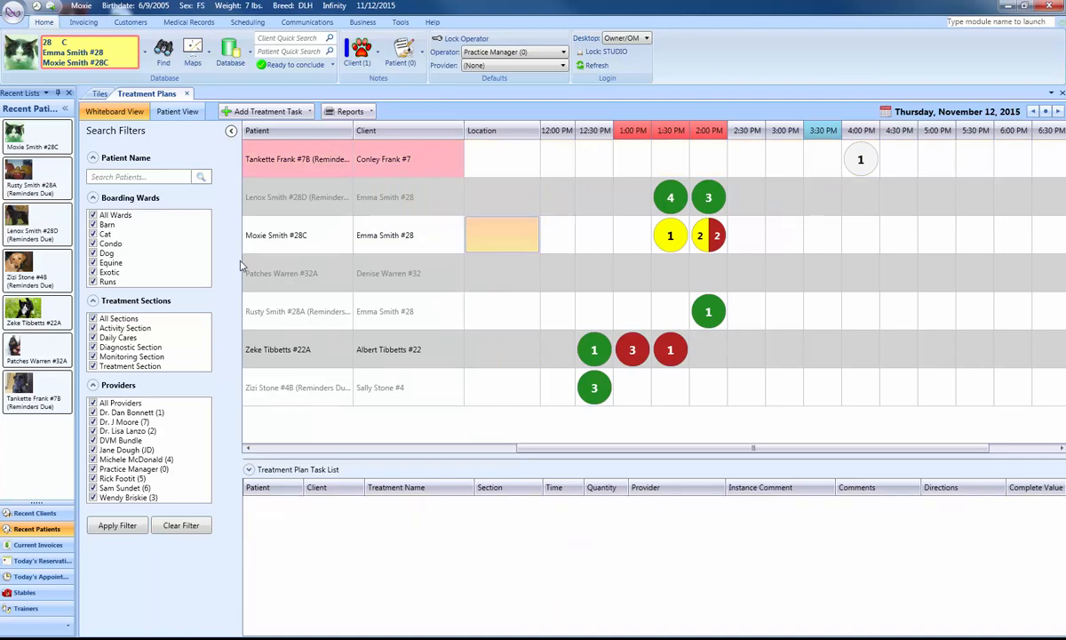
Make Zizi the current patient and start a Blood Test monitoring task assigned to the doctor with provider number 7.
mouse_move(51, 265)
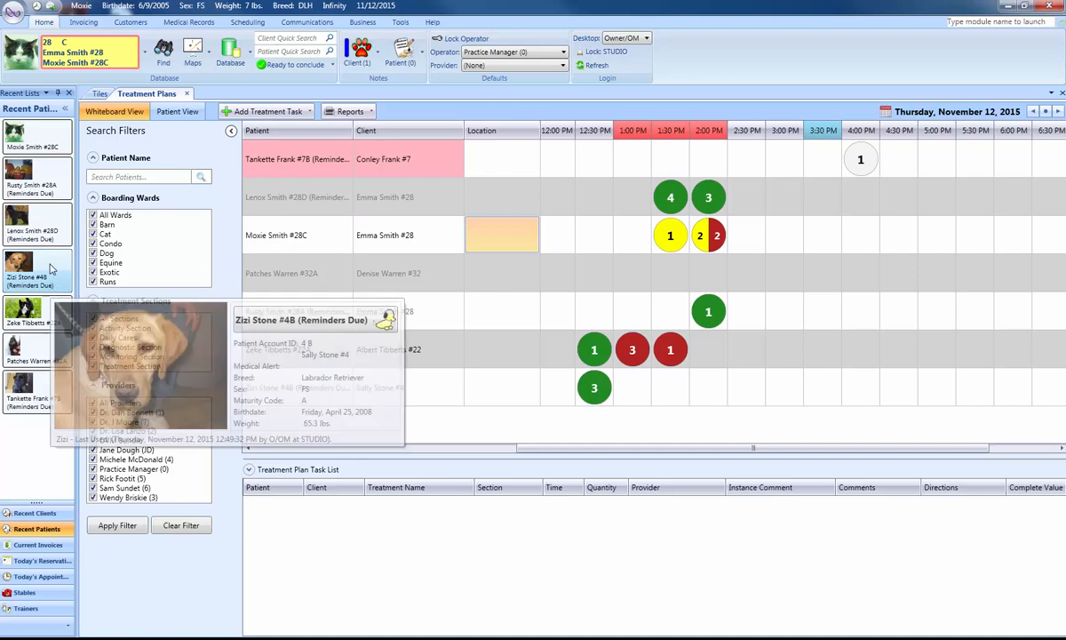
click(51, 265)
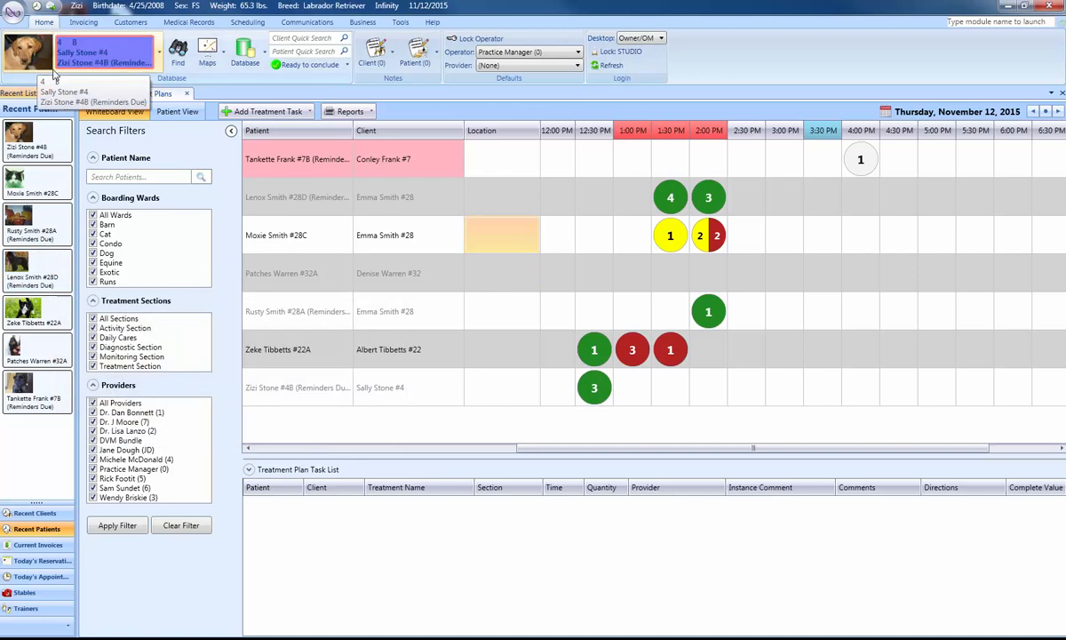
click(275, 115)
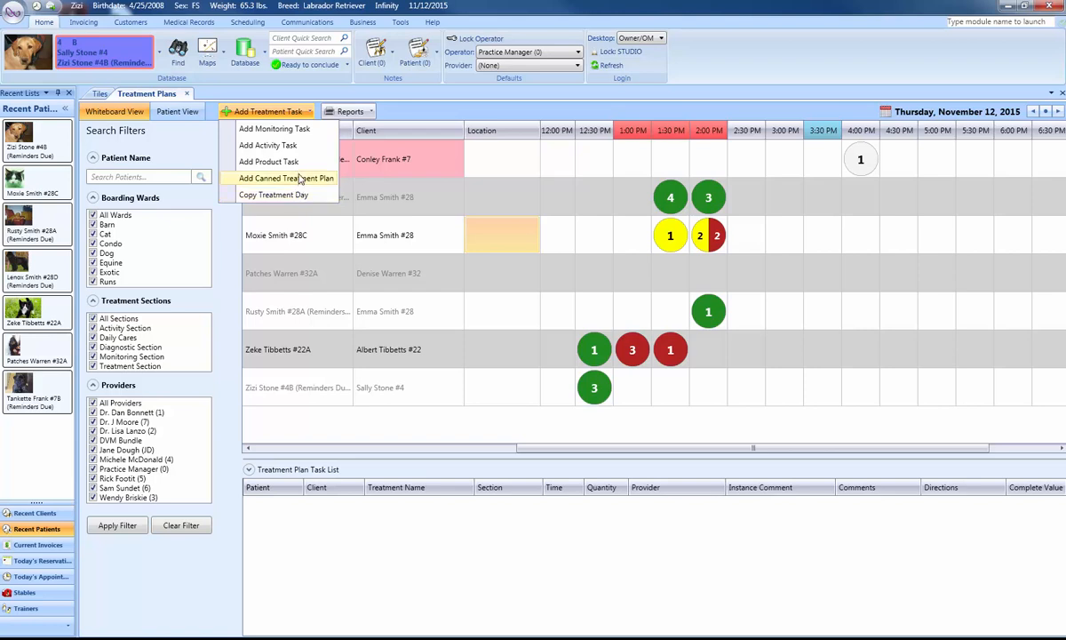
click(302, 129)
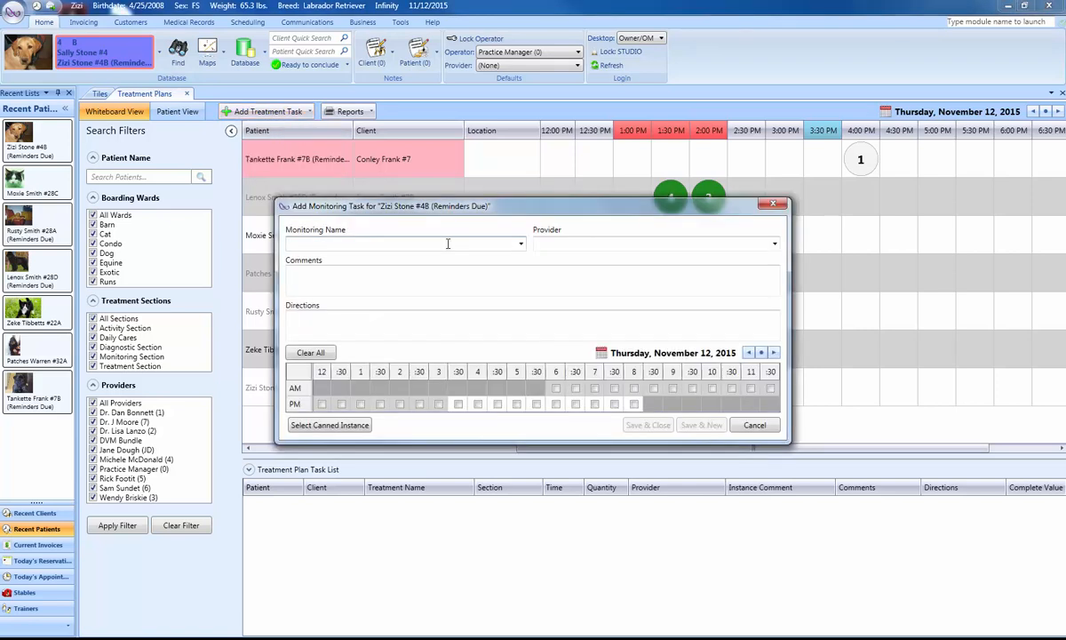
drag(484, 204, 488, 184)
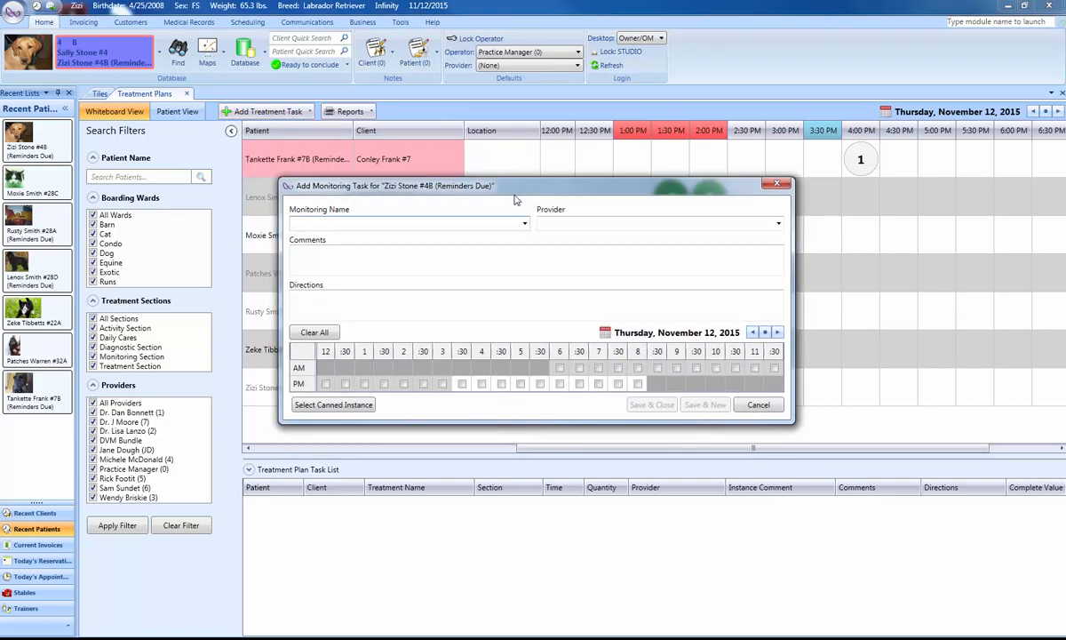
click(524, 223)
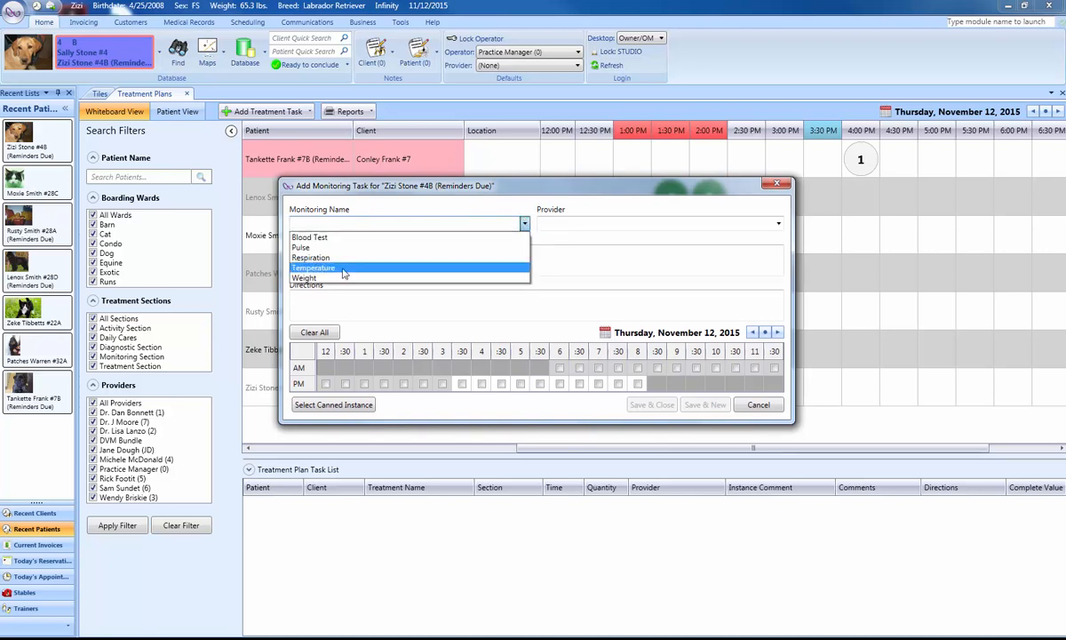
click(320, 237)
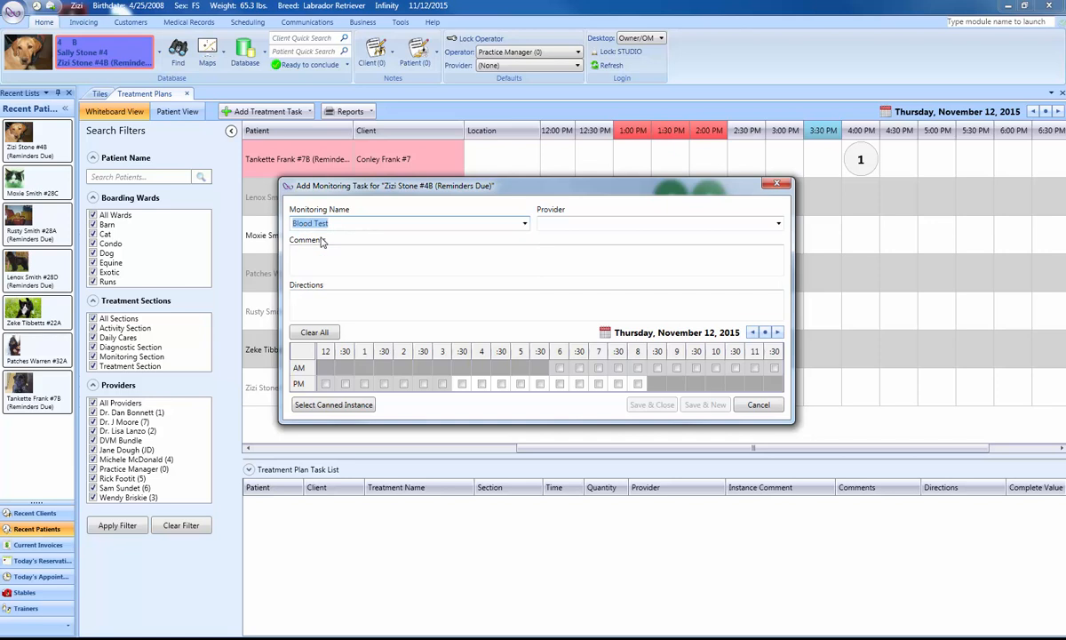
click(776, 225)
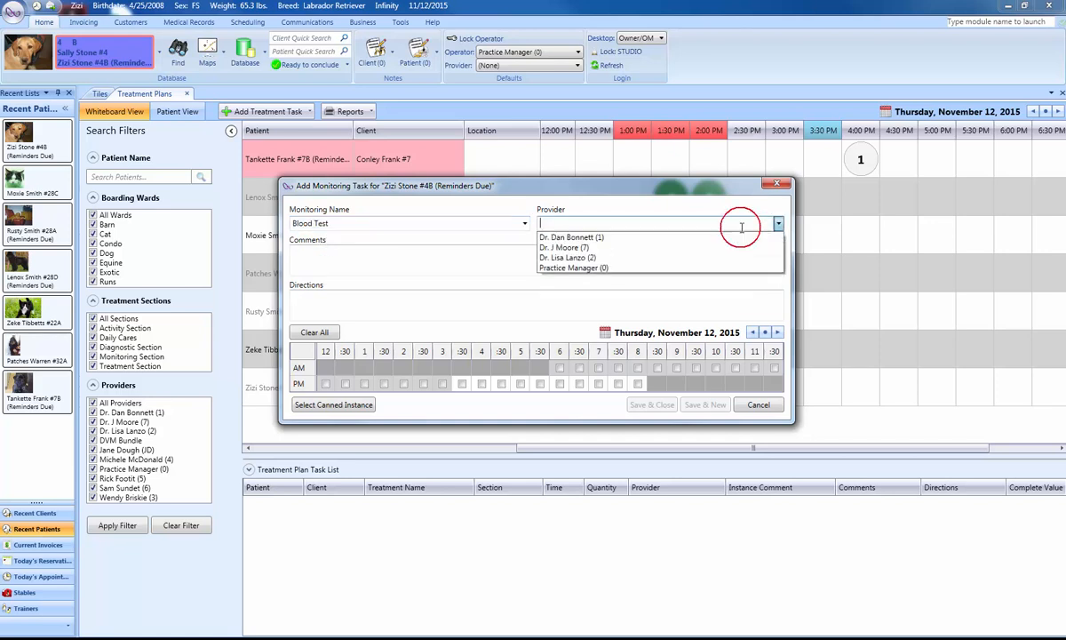
click(644, 254)
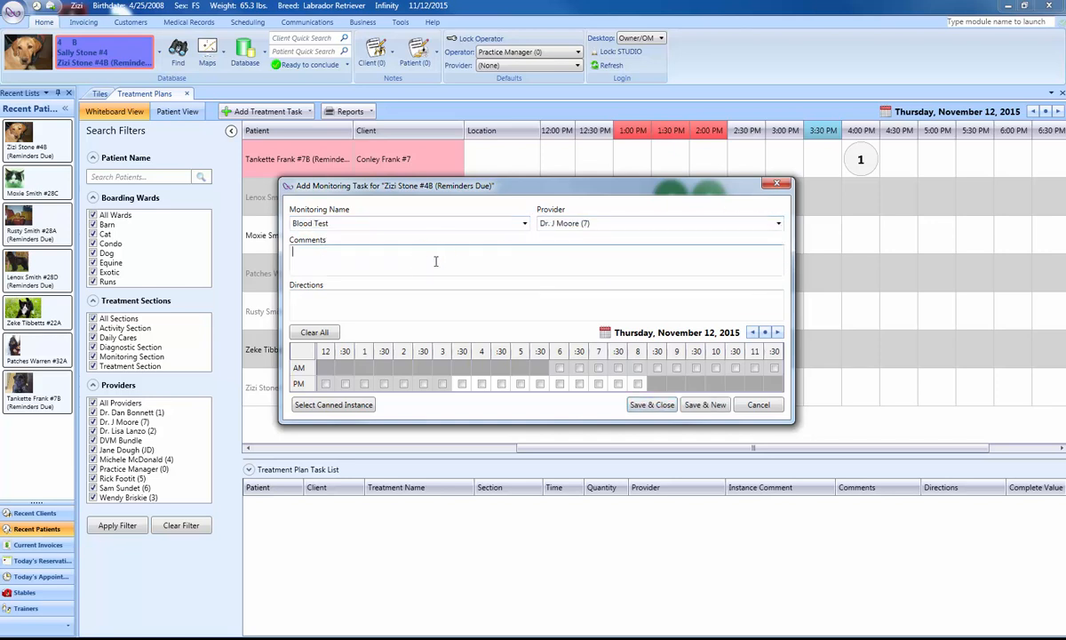
Schedule the Blood Test task for 5:00 PM on November 12, 2015, without comments or directions, and save it.
click(398, 308)
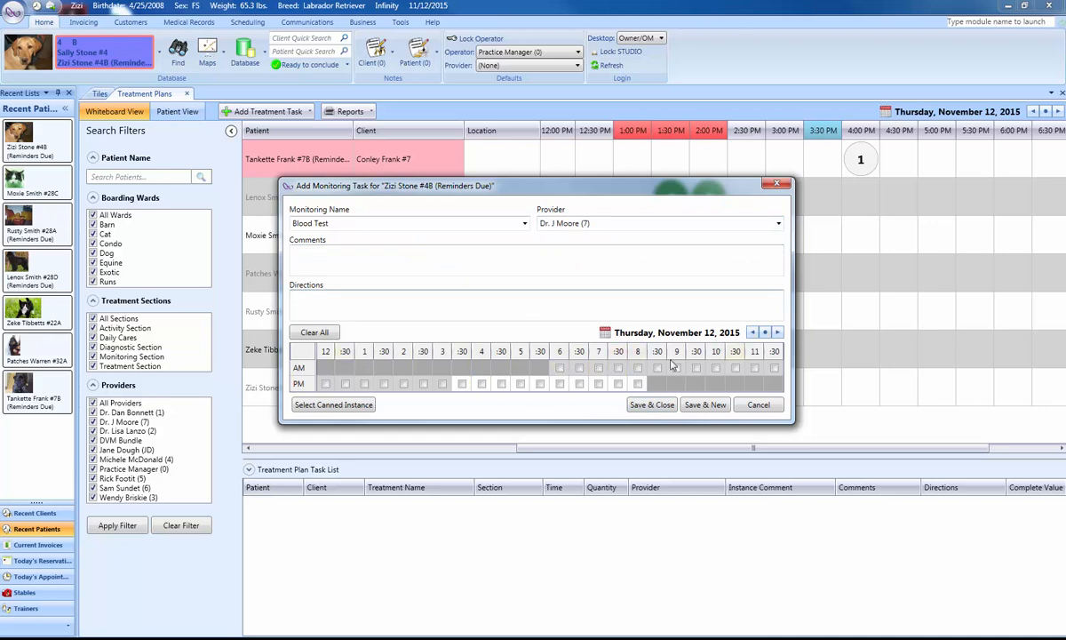
click(482, 384)
click(520, 383)
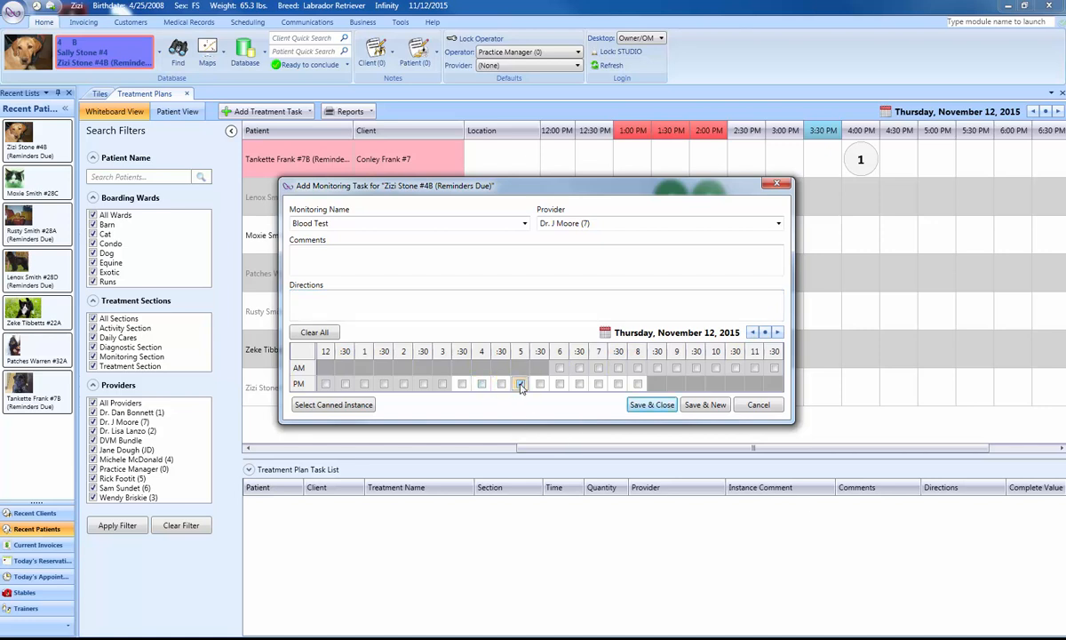
click(650, 405)
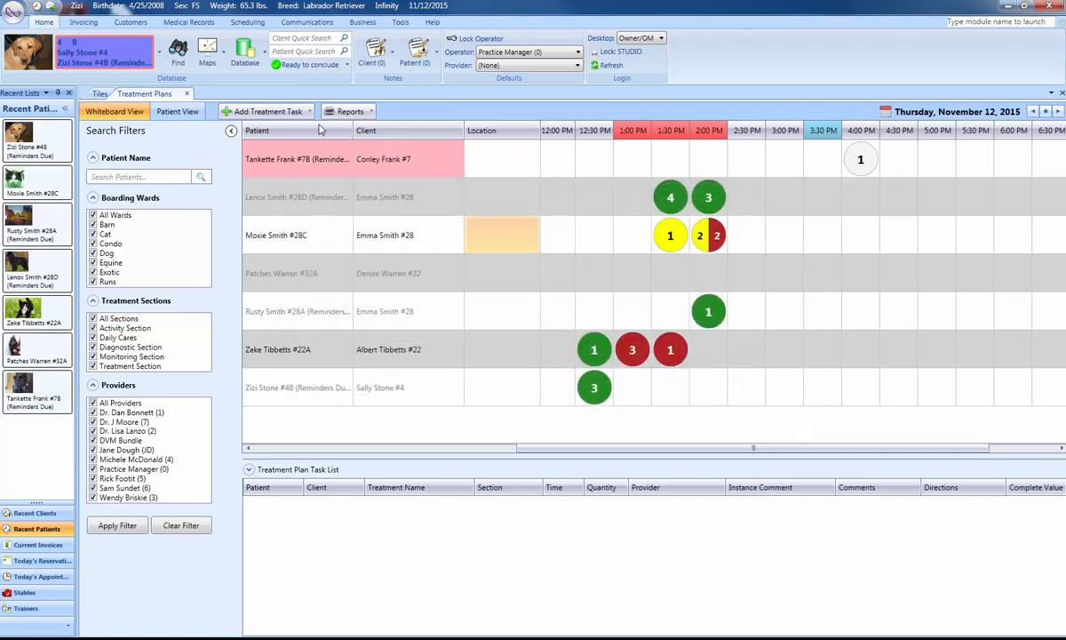
Start a new activity task for Zizi with the activity Administer Medications.
click(303, 114)
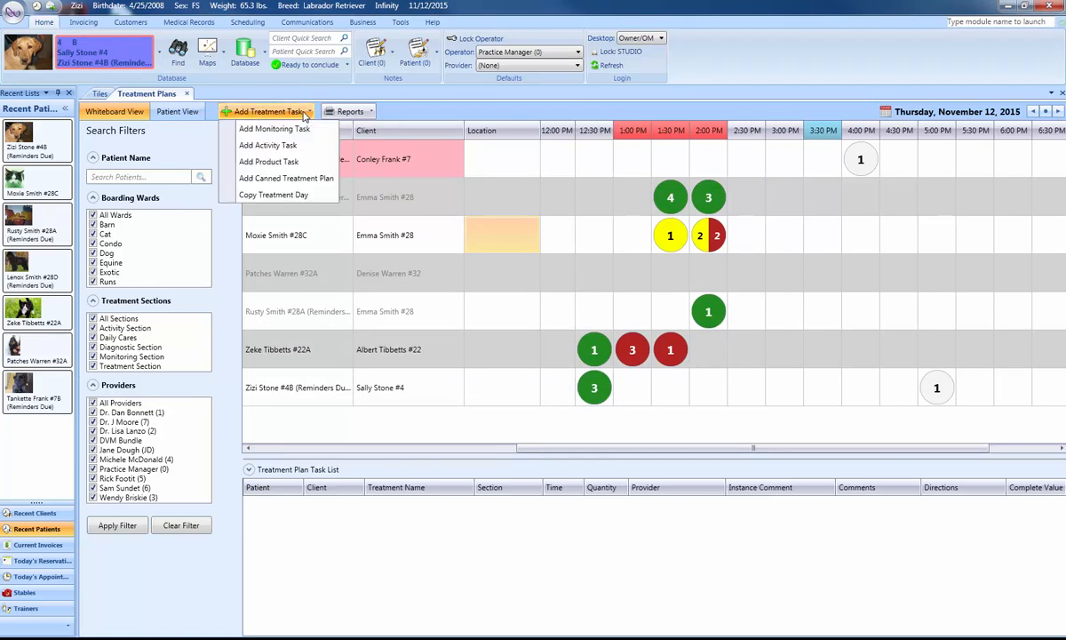
click(293, 147)
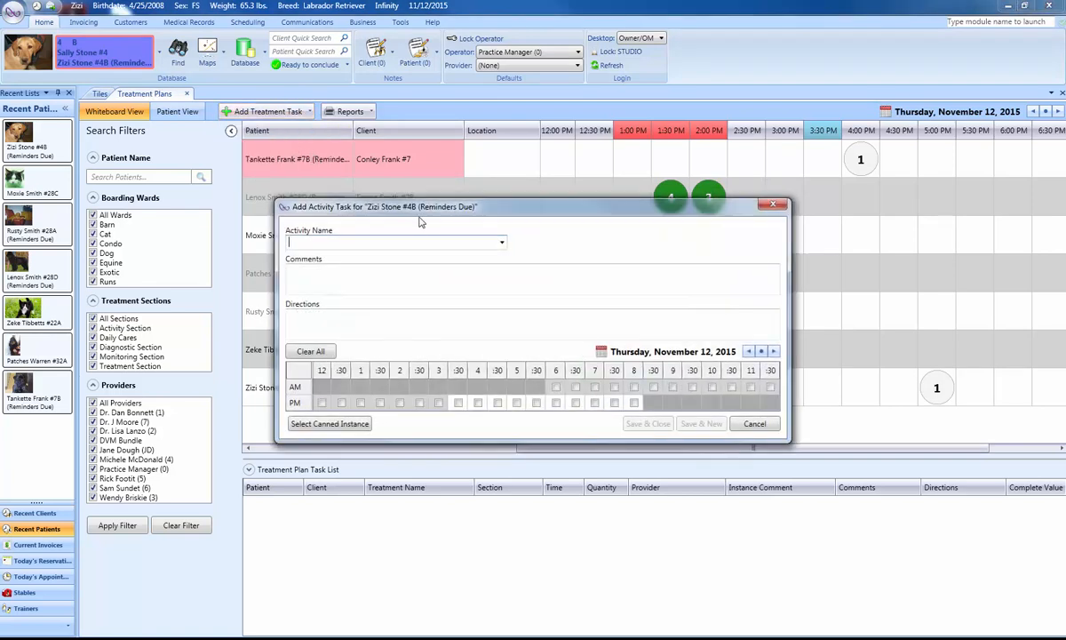
click(502, 244)
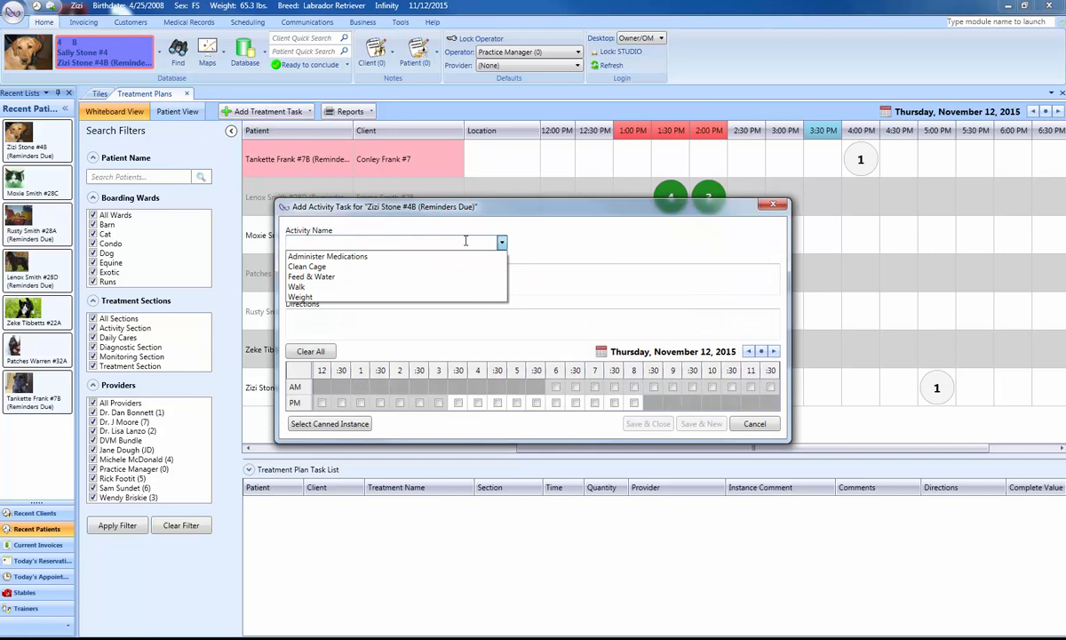
click(371, 258)
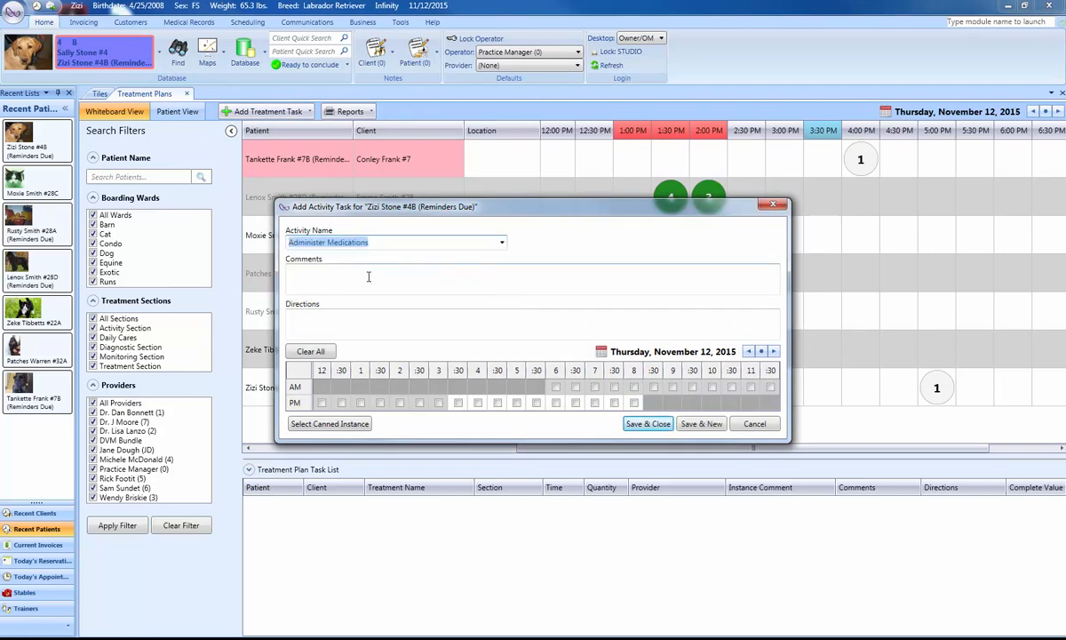
Enter the directions "Give 3 tramadol", schedule the medication activity for 5:00 PM, and save the task.
click(369, 277)
click(372, 317)
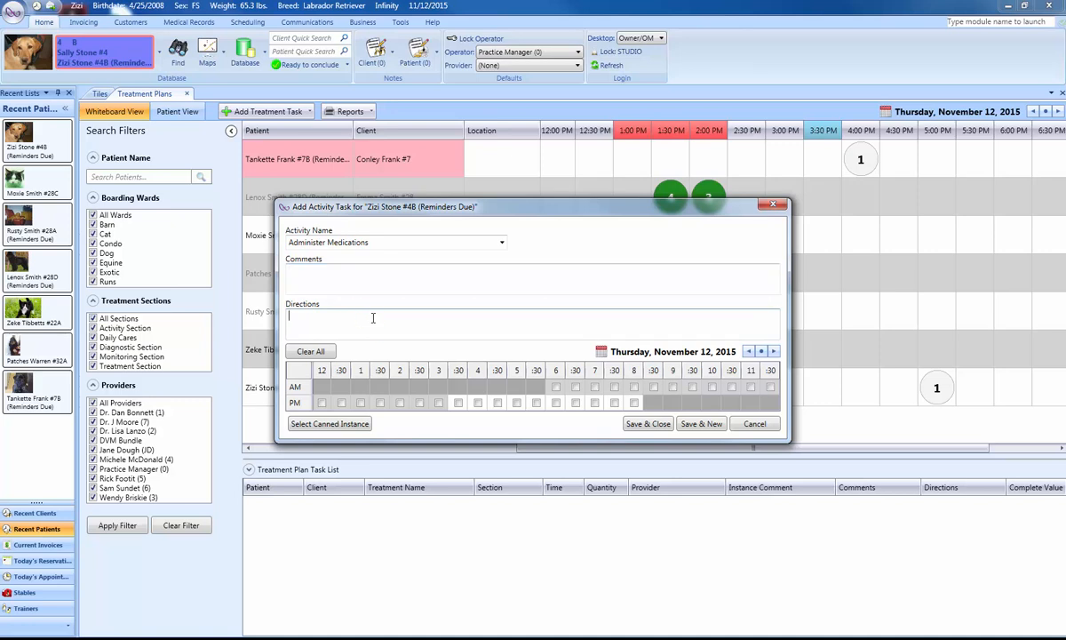
text(Give 3 tramadol)
click(516, 403)
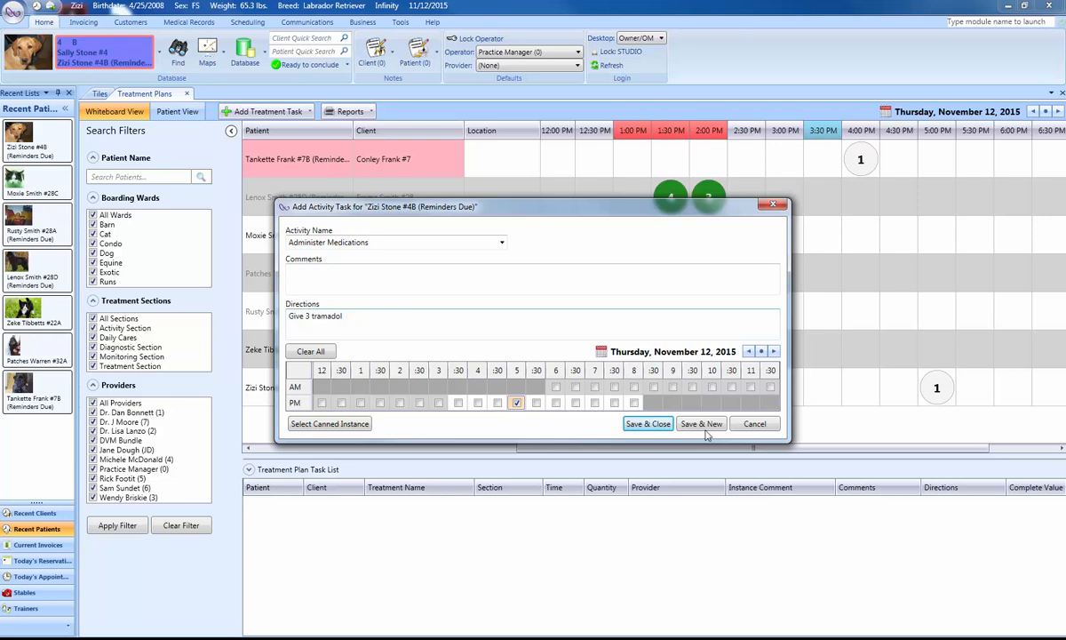
click(648, 424)
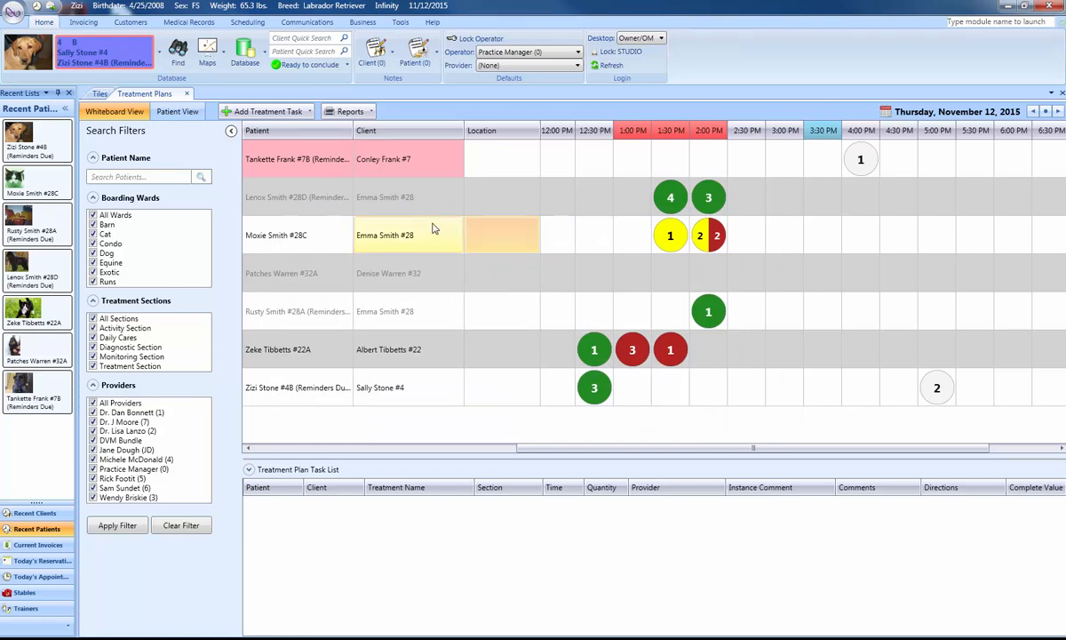
Start a product task for Zizi with the product Tramadol, assigned to the doctor with provider number 7.
click(293, 111)
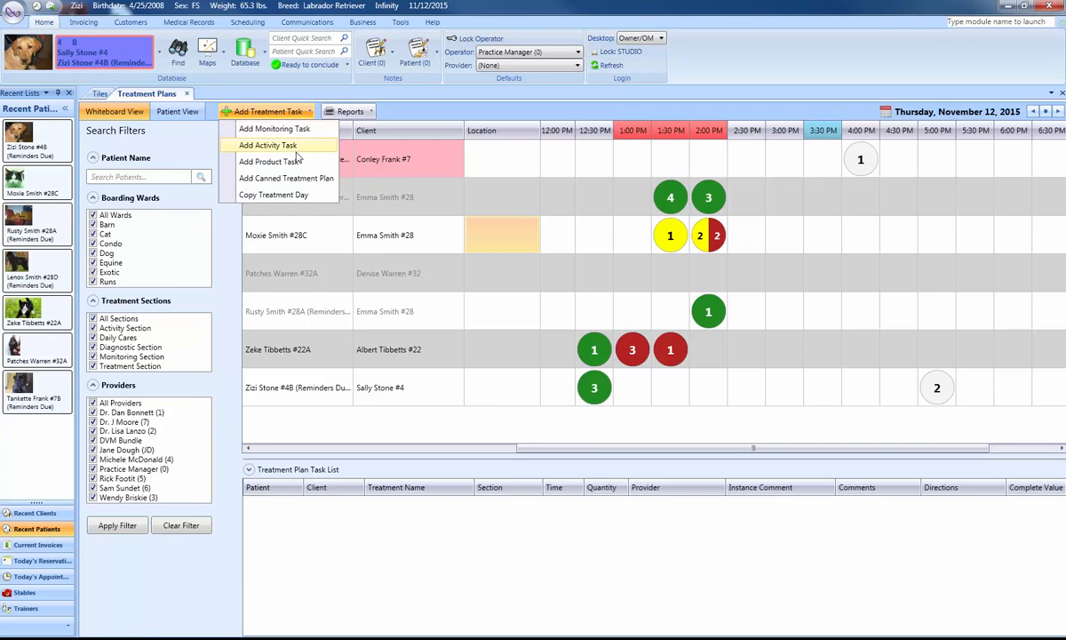
click(269, 162)
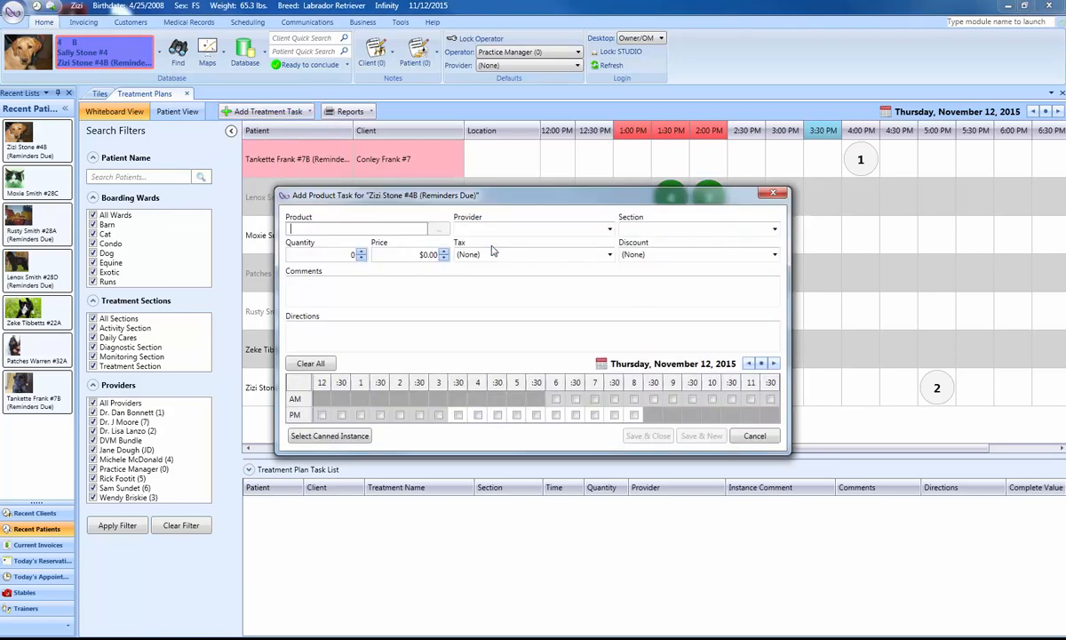
text(tramo)
key(BackSpace)
text(d)
key(BackSpace)
text(a)
click(563, 250)
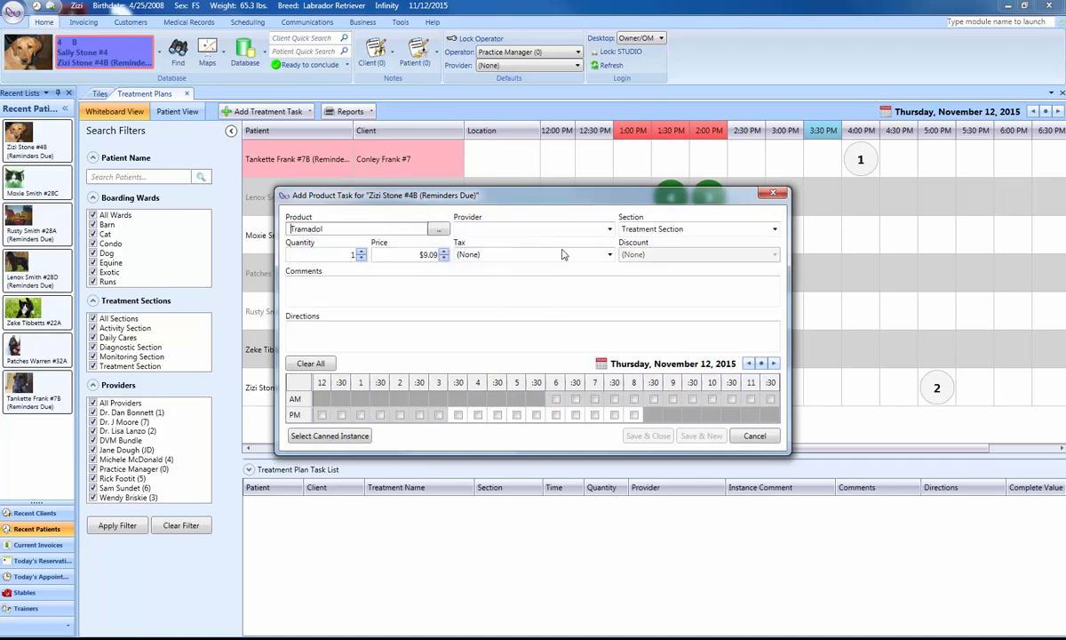
click(610, 229)
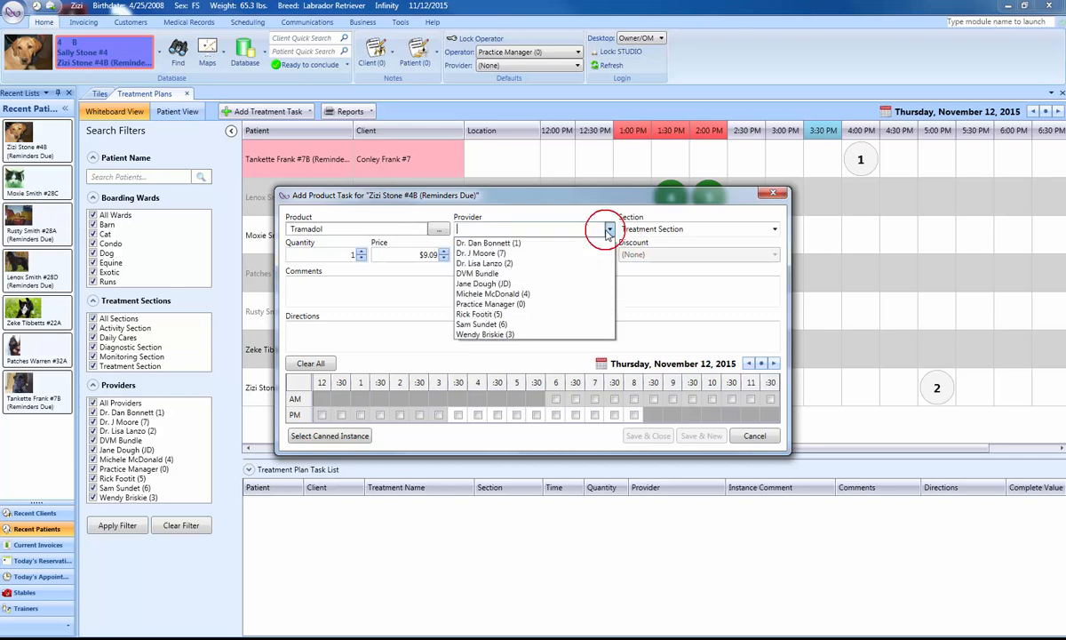
click(534, 255)
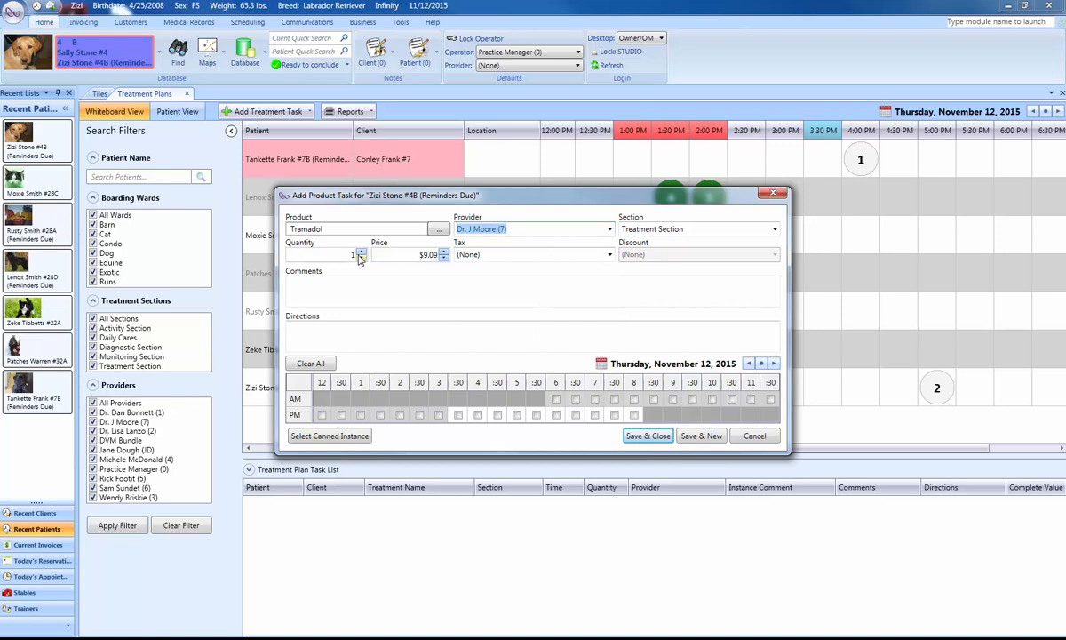
Set the Tramadol quantity to 15, schedule the product task for 6:00 PM, and save it.
click(354, 256)
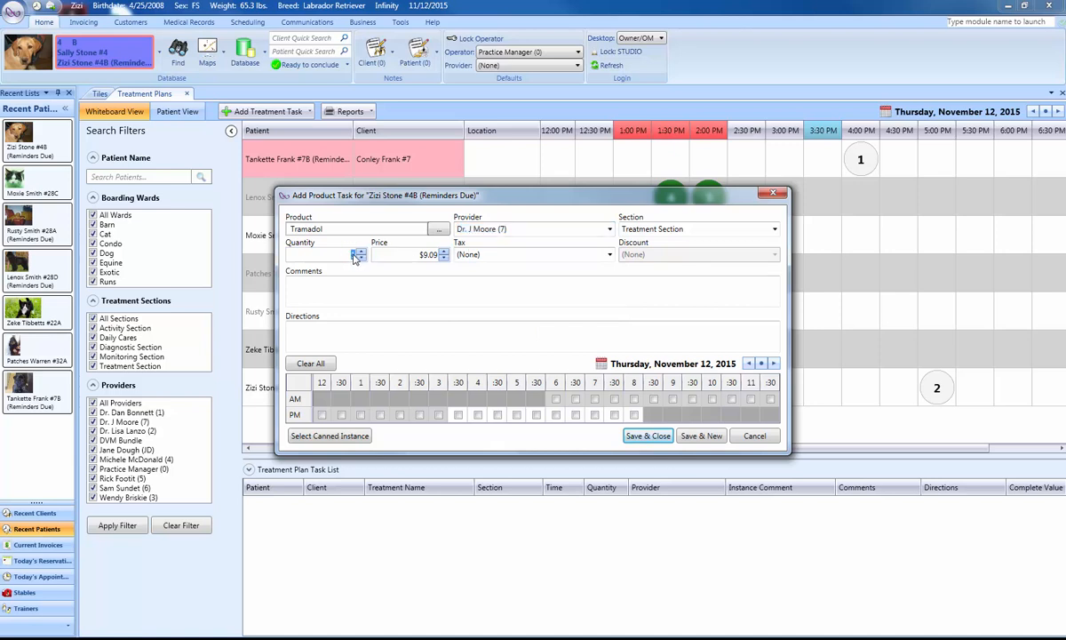
text(15)
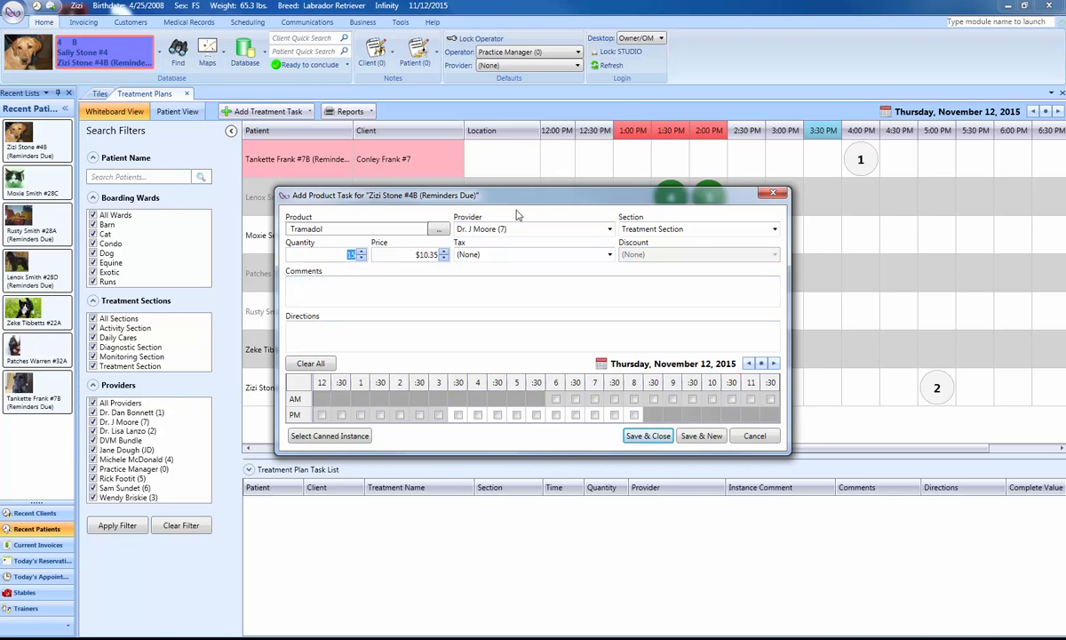
drag(516, 199, 530, 283)
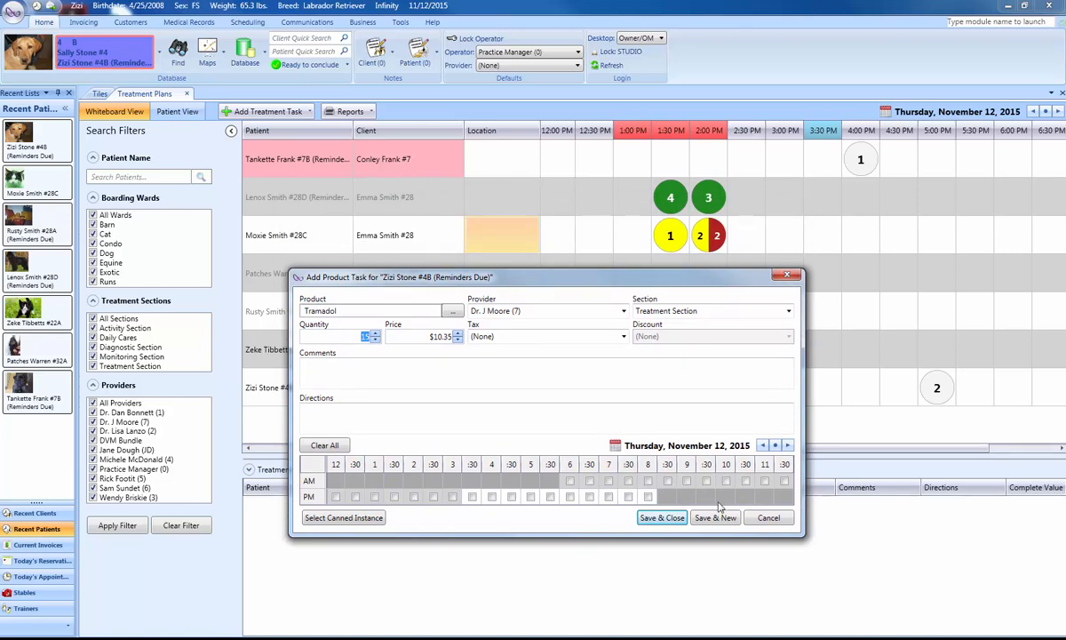
click(661, 517)
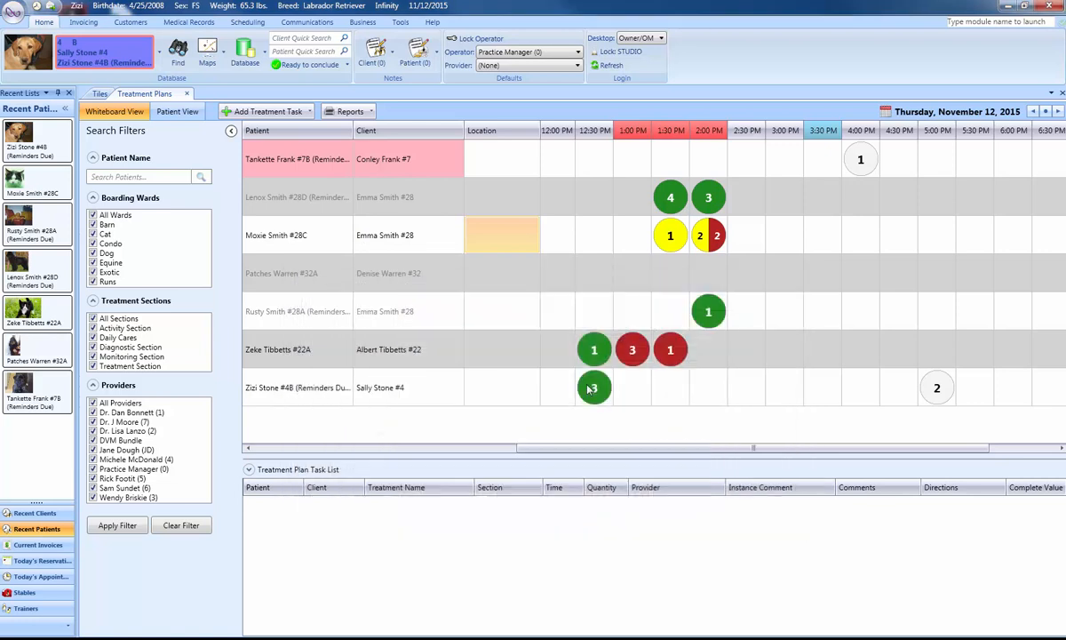
Examine the items in the Canine Spay, Ear Exam and Surgery Pre-Op canned treatment plans for Zizi without adding any.
click(306, 112)
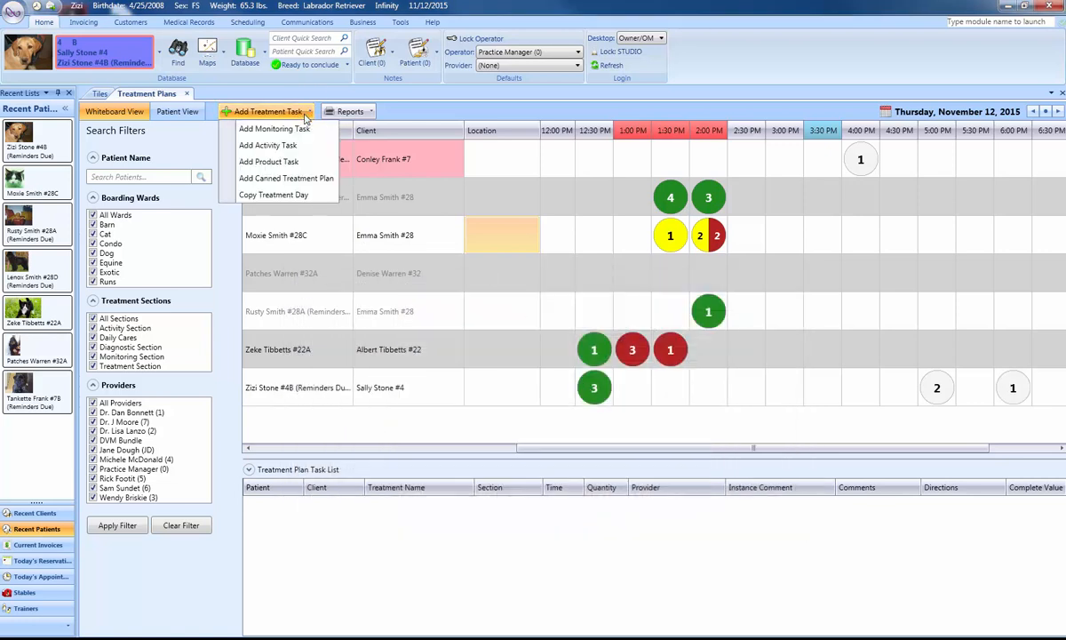
click(299, 182)
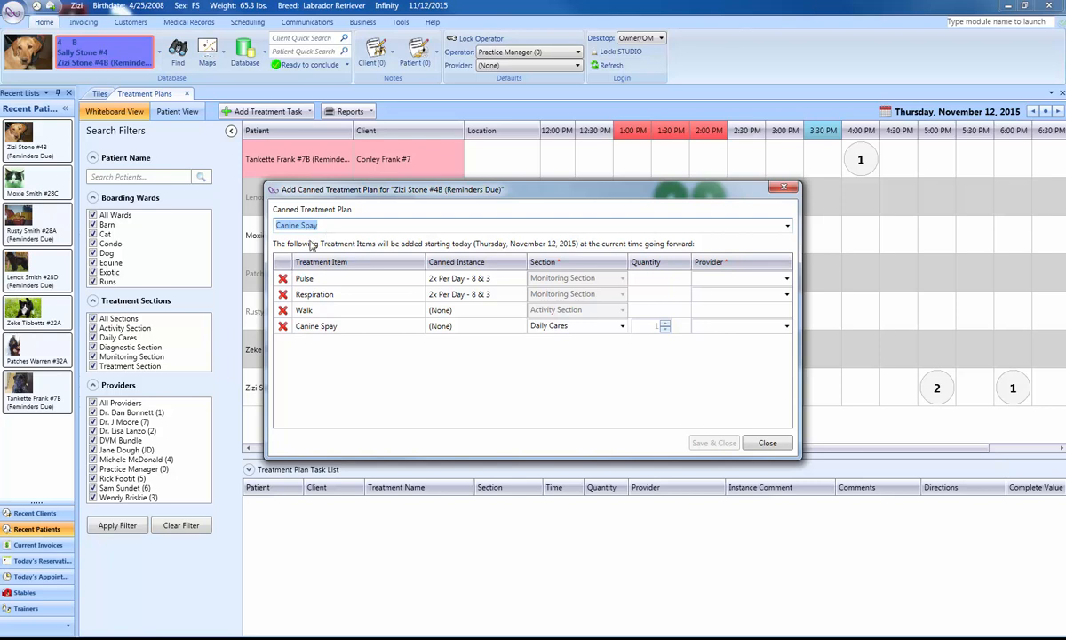
click(787, 227)
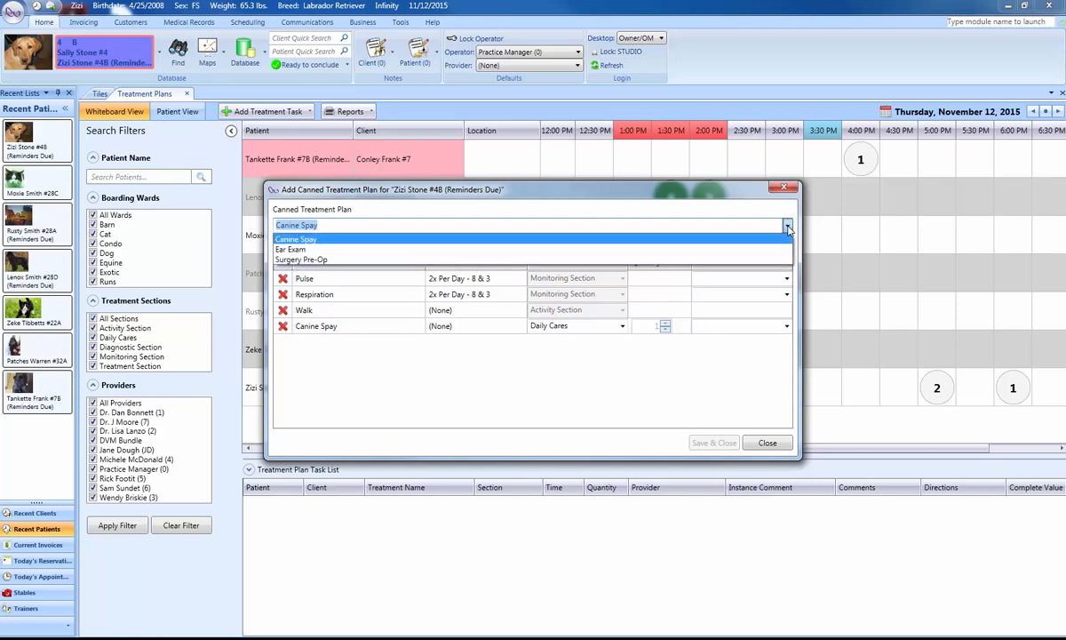
click(295, 251)
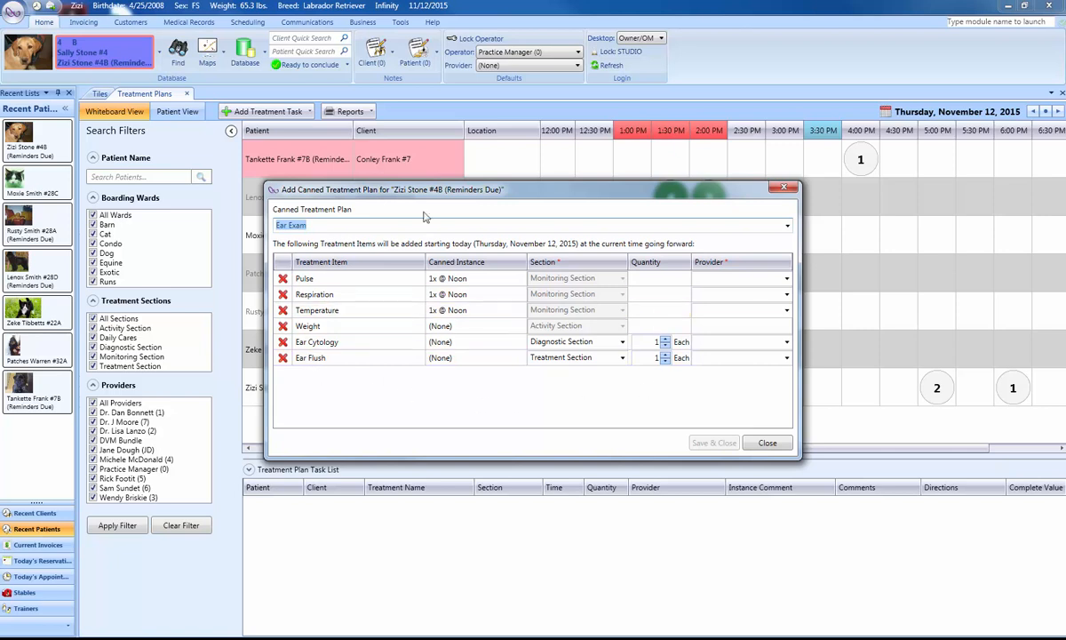
click(787, 228)
click(322, 263)
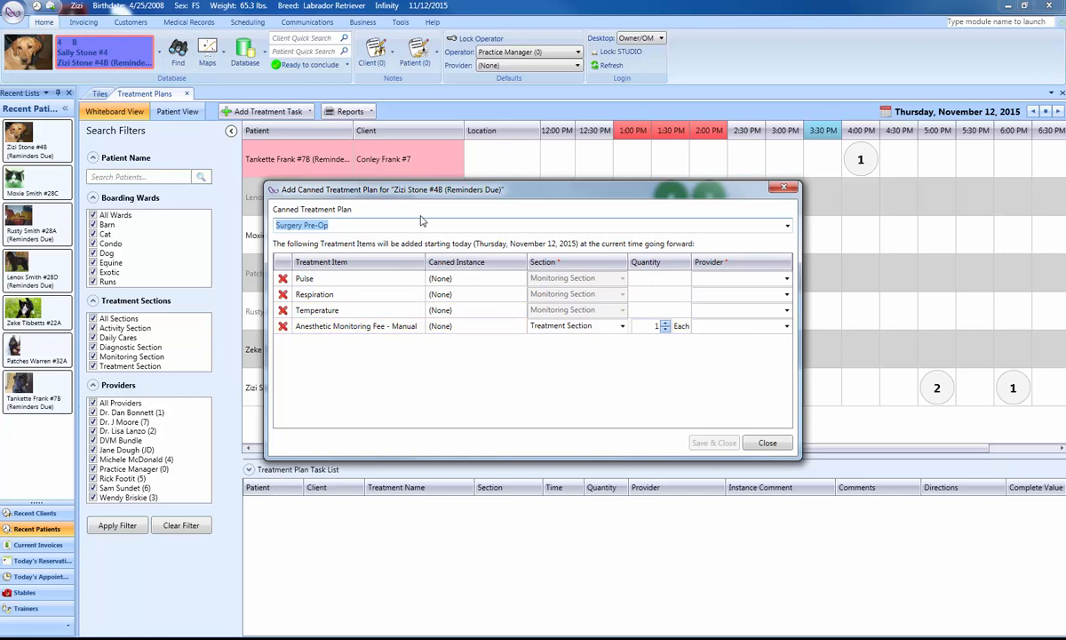
click(767, 444)
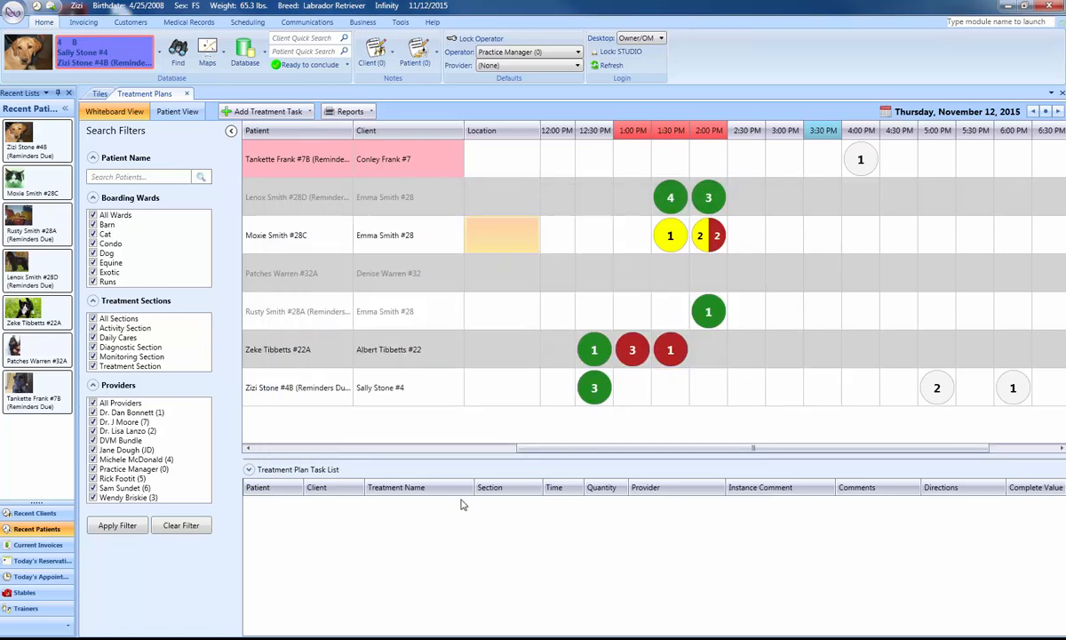
List Lenox's 1:30 PM tasks, and view the whiteboard filtered to only provider number 1 before clearing the filter.
click(670, 197)
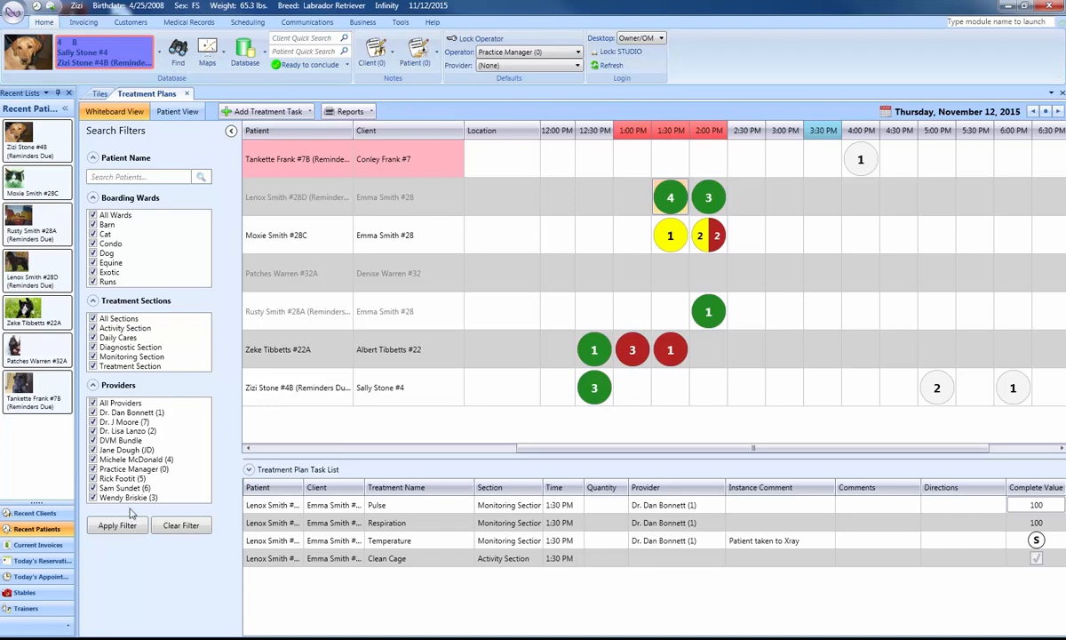
click(92, 404)
click(93, 413)
click(124, 528)
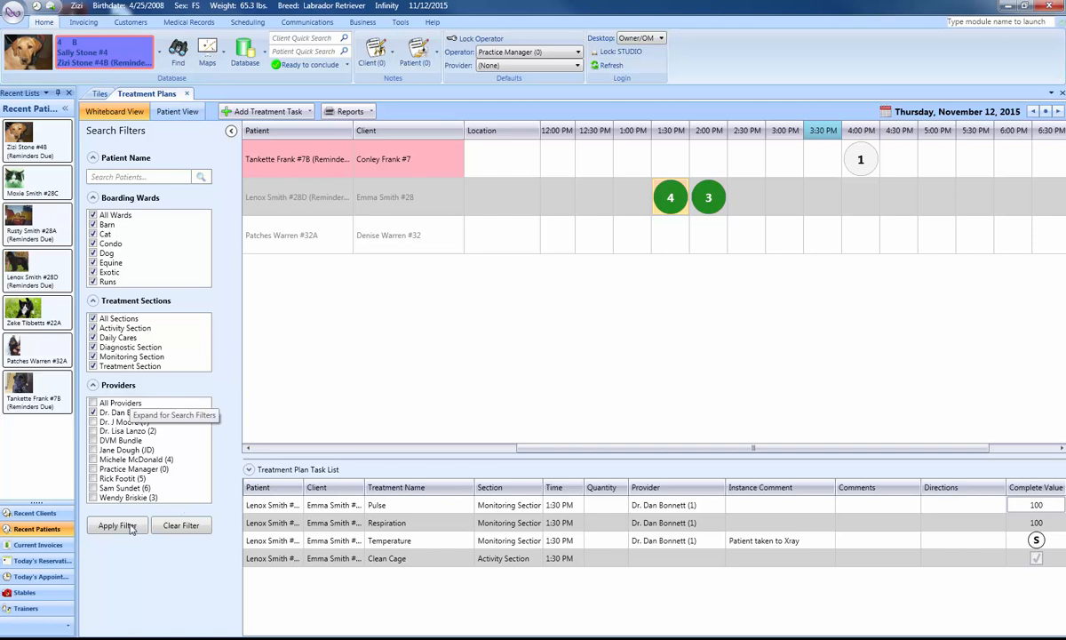
click(170, 525)
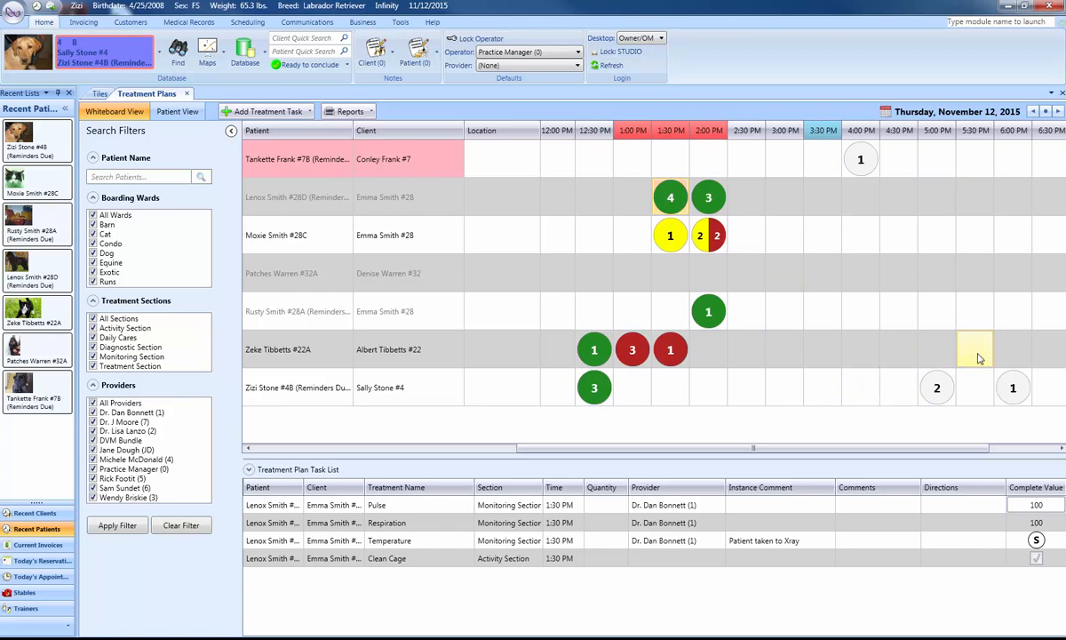
Review the whiteboard task lists for Tankette at 4:00 PM, for all patients at 2:00 PM, and for Moxie's whole day.
click(866, 171)
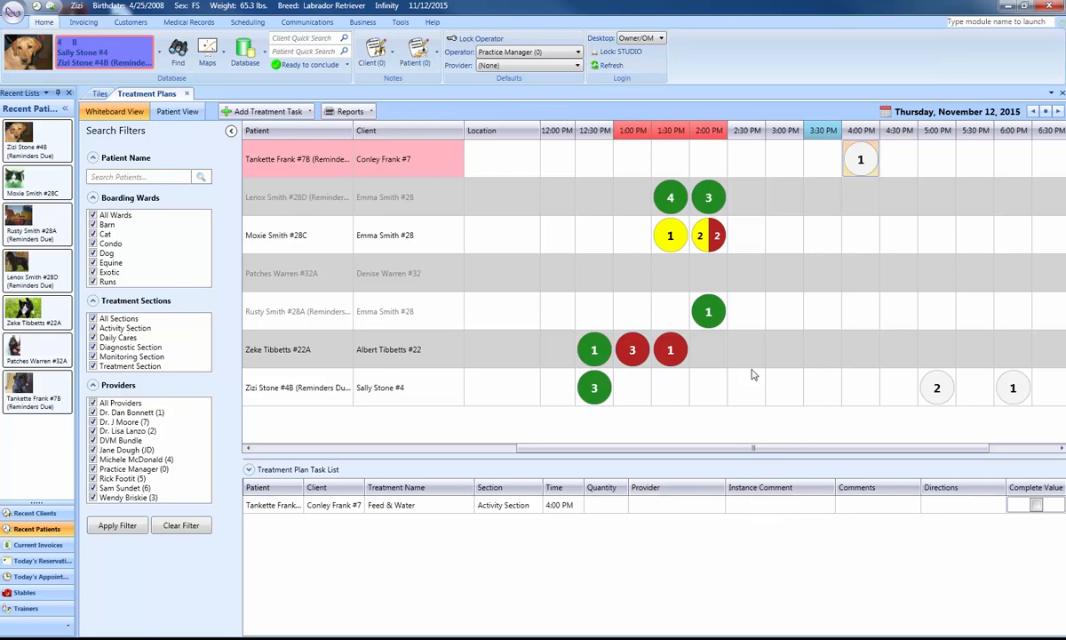
click(709, 131)
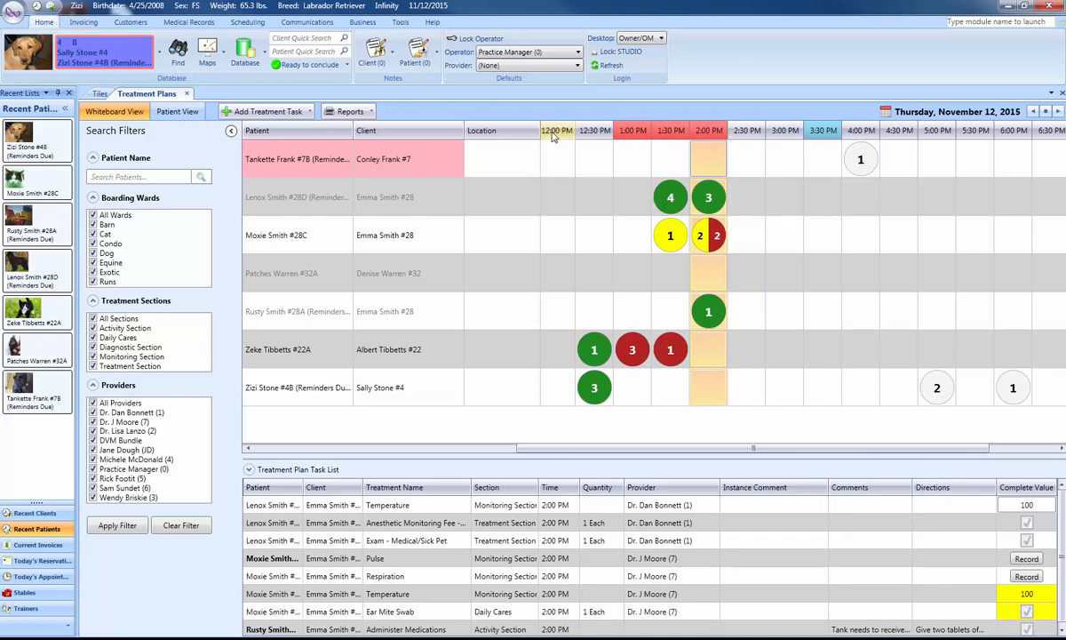
click(289, 240)
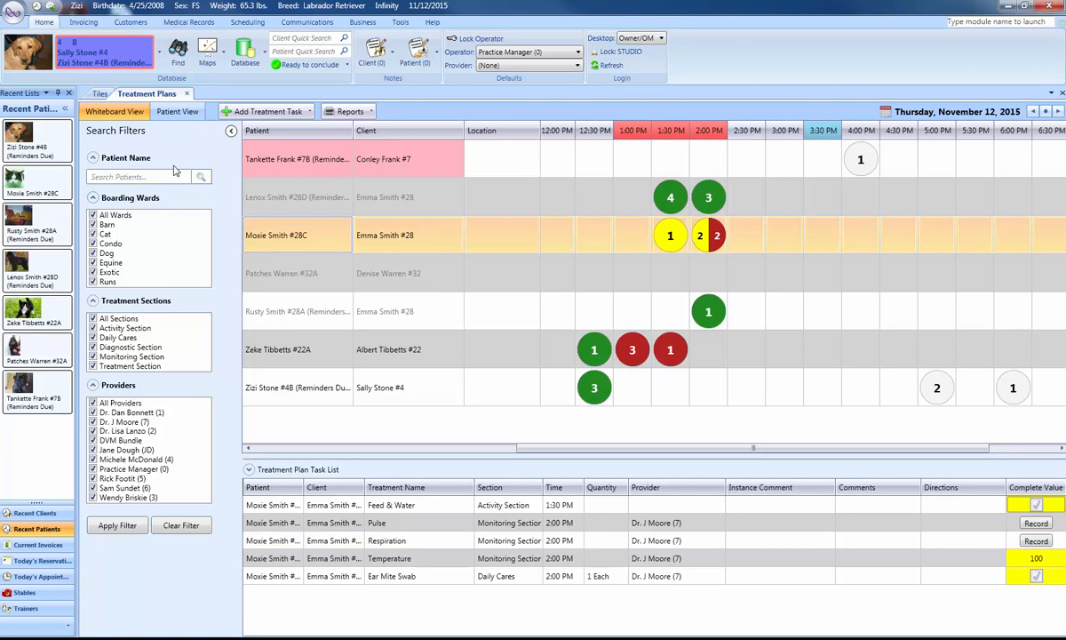
Show Zizi's own treatment plan in Patient View and add an Ear Cytology treatment instance at 5:00 PM.
click(177, 115)
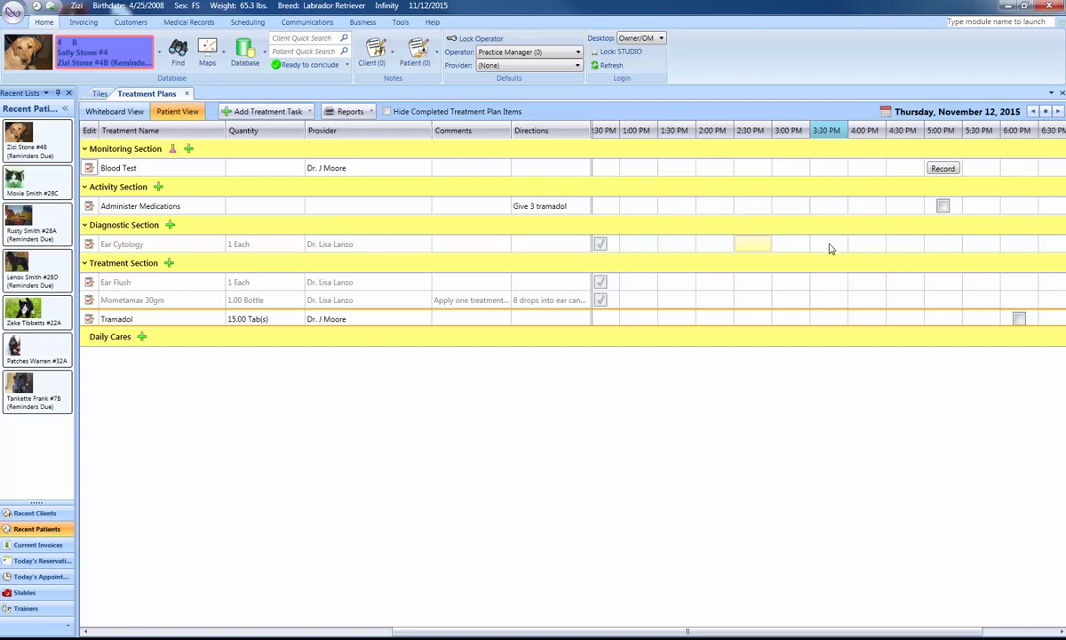
right_click(933, 246)
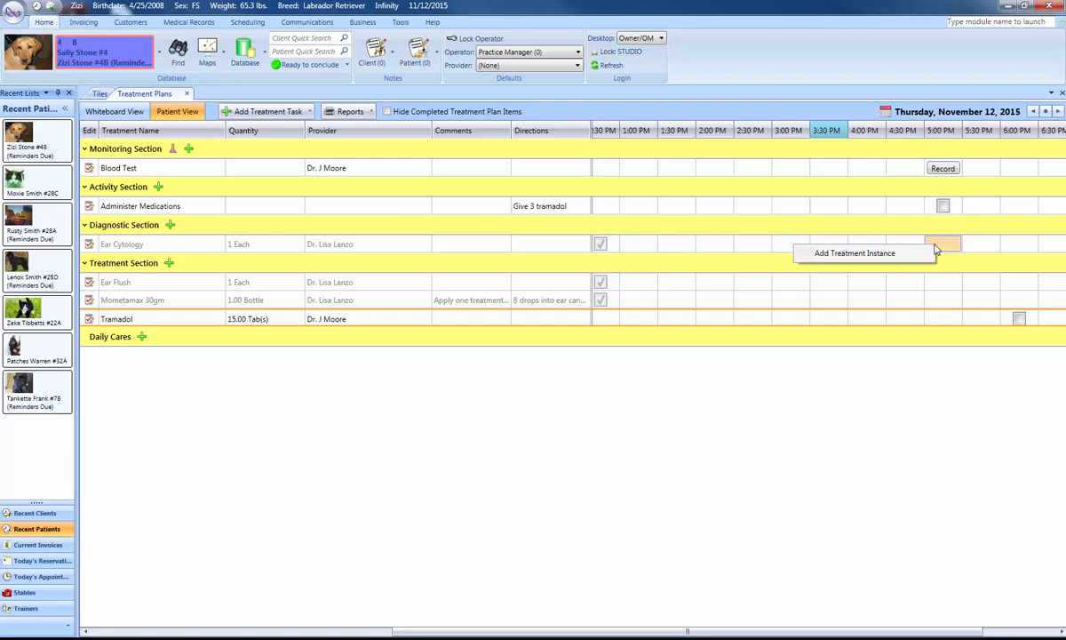
click(857, 254)
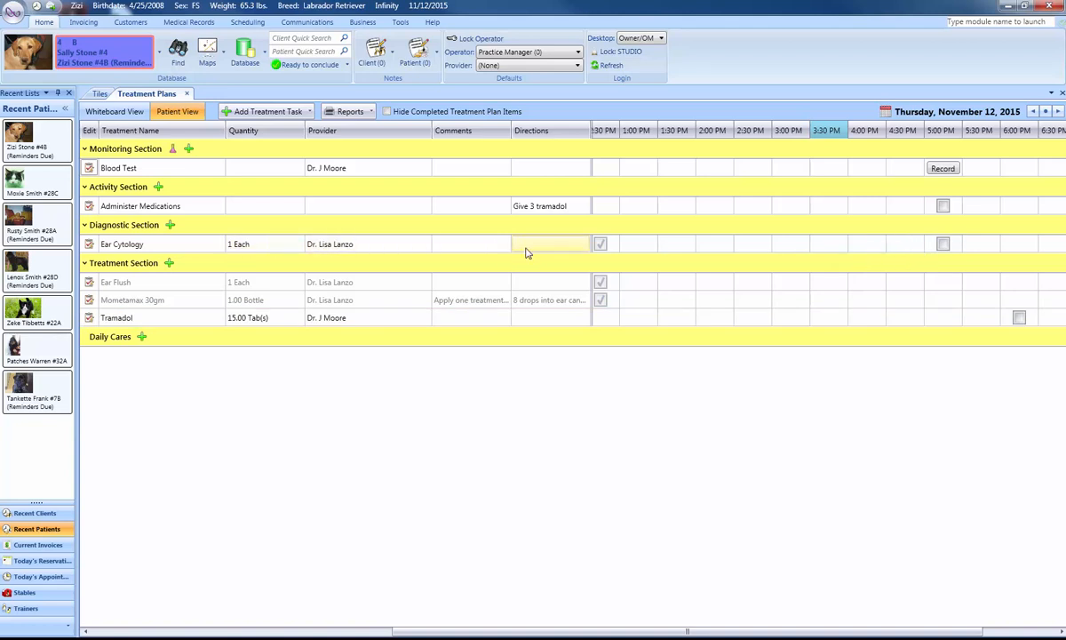
Delete Tramadol's 6:00 PM instance, cancel the task edit form, and add a Tramadol instance at 5:00 PM.
right_click(1020, 319)
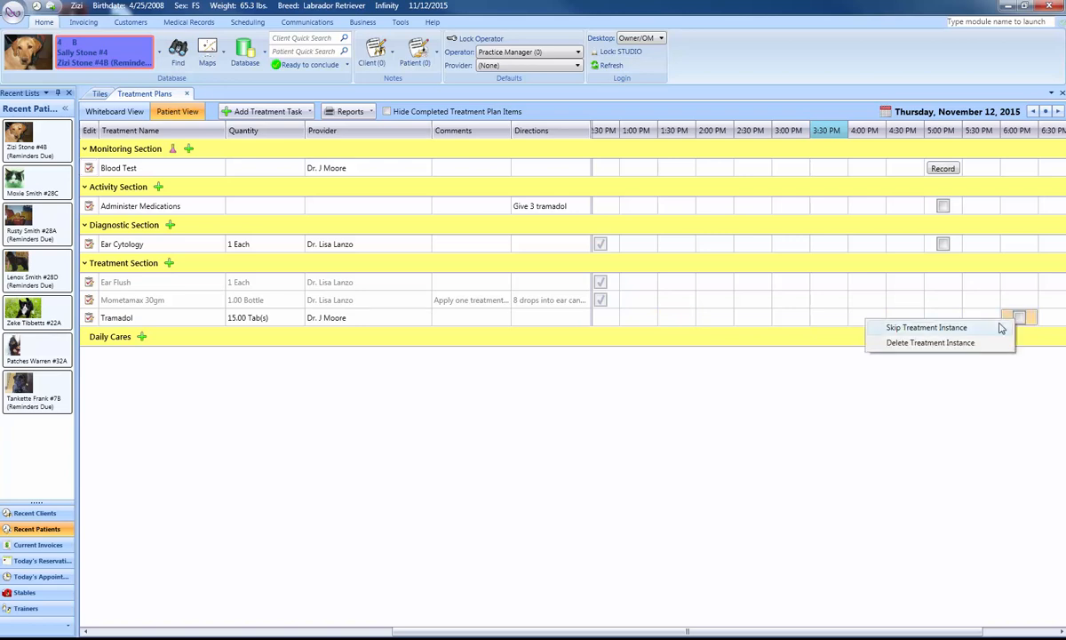
click(952, 346)
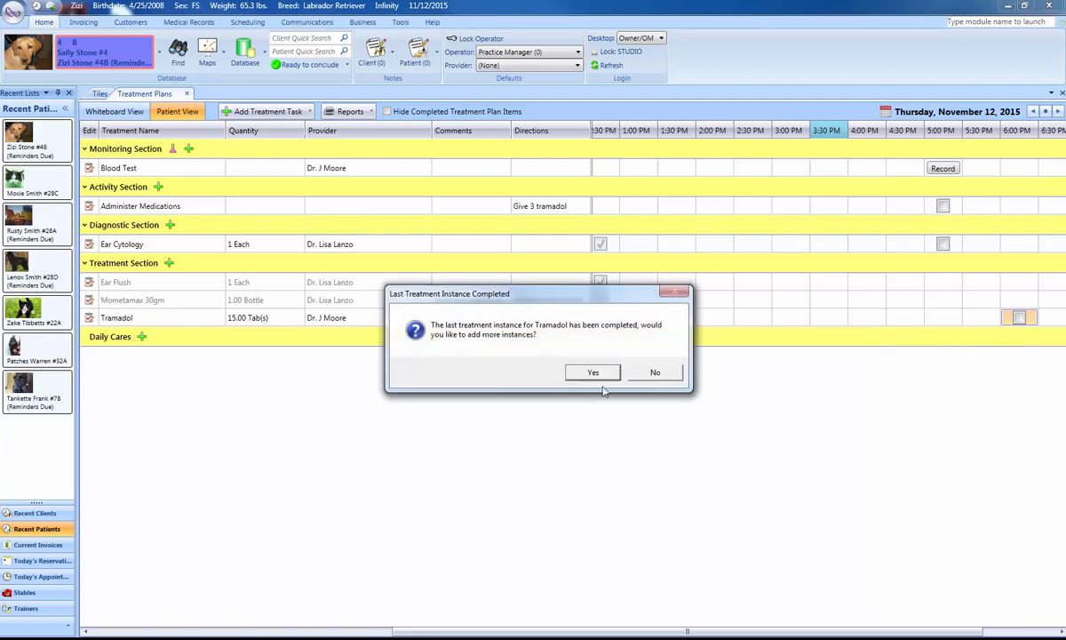
click(597, 438)
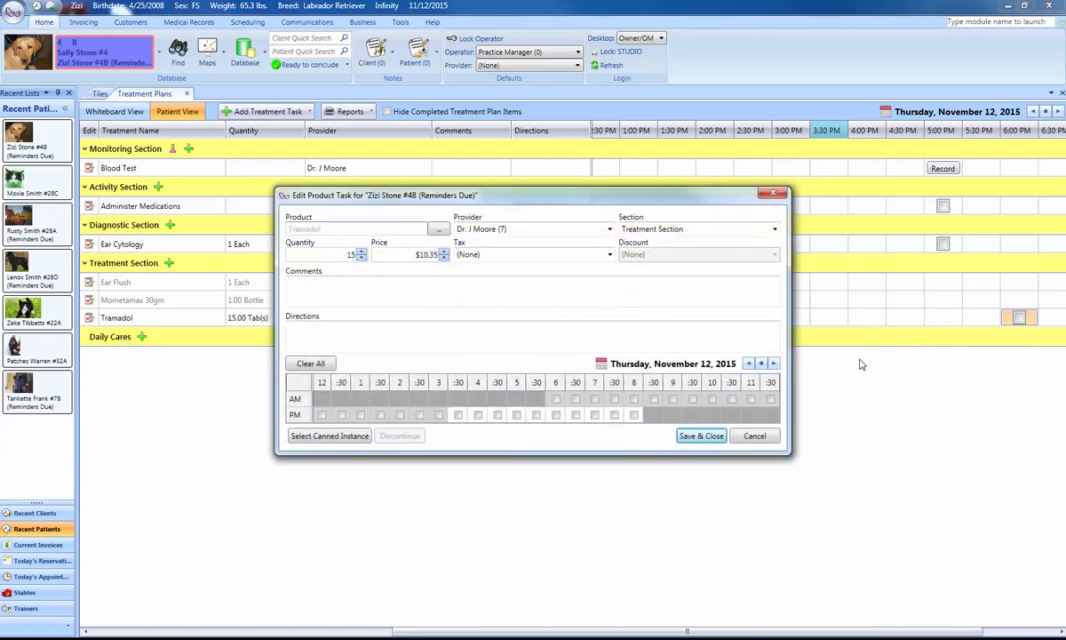
click(754, 436)
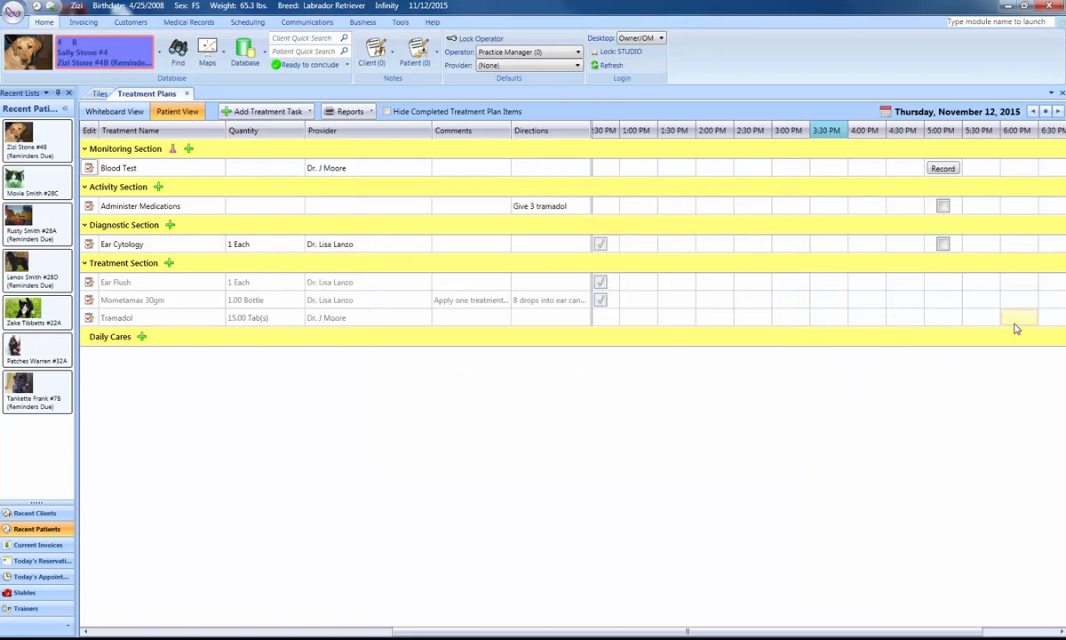
right_click(945, 320)
click(858, 325)
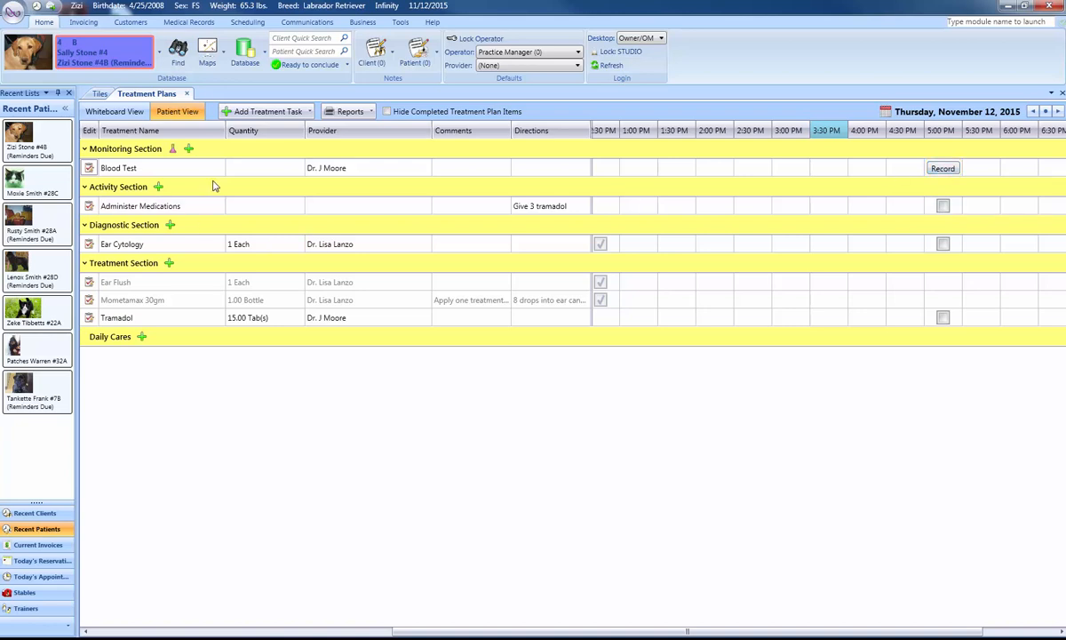
Complete the 5:00 PM Blood Test instance with the result "Normal" and decline adding more instances.
click(942, 169)
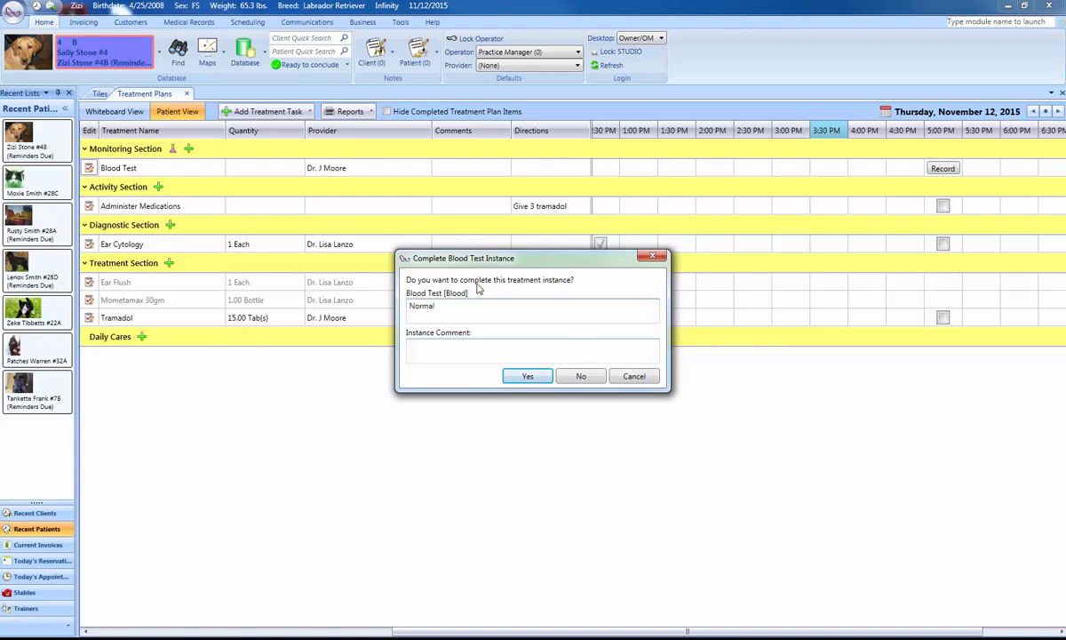
click(529, 376)
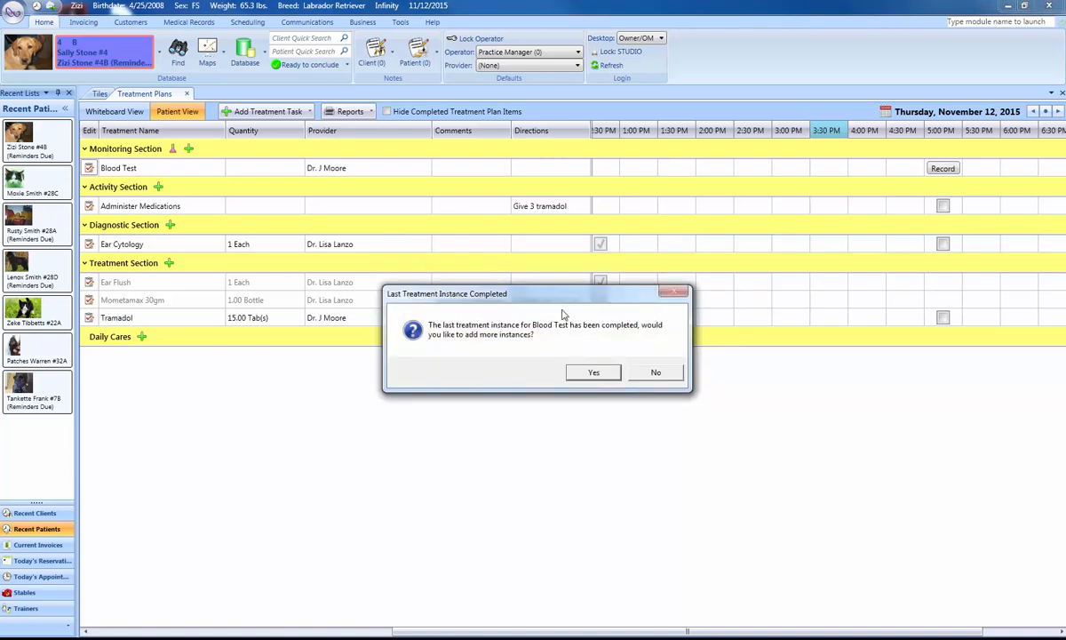
drag(559, 296, 559, 295)
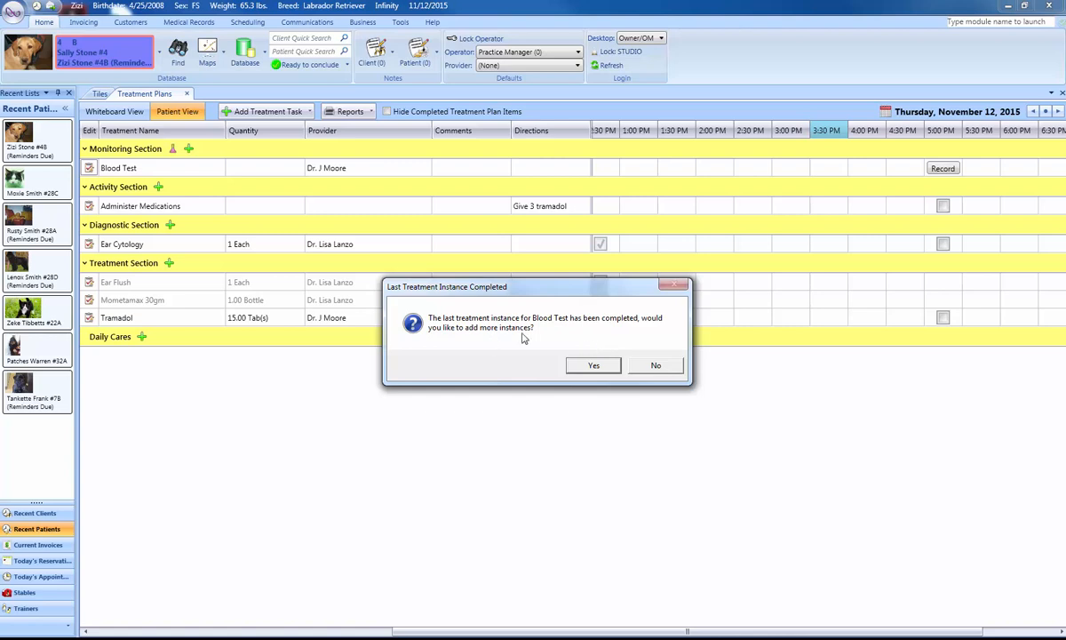
click(651, 367)
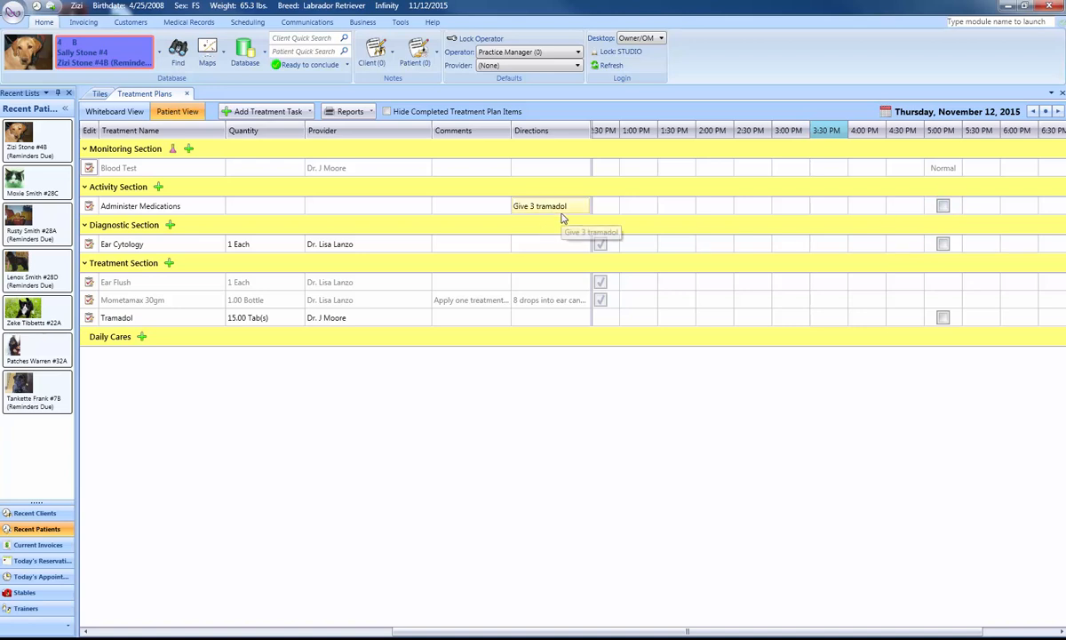
Complete the 5:00 PM Administer Medications instance without a comment and decline adding more instances.
click(943, 205)
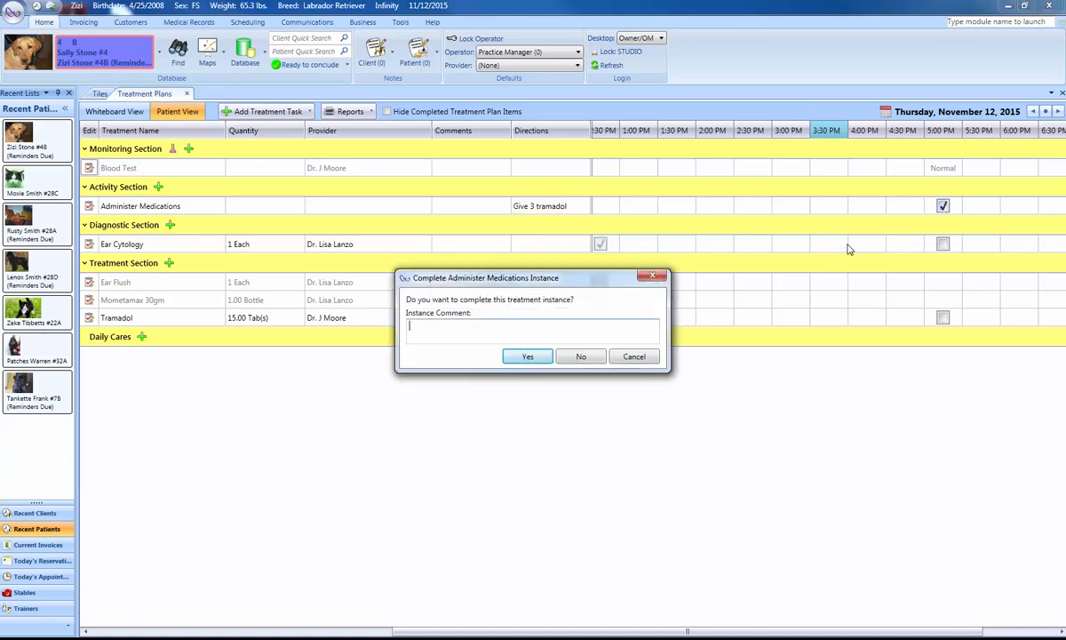
click(529, 357)
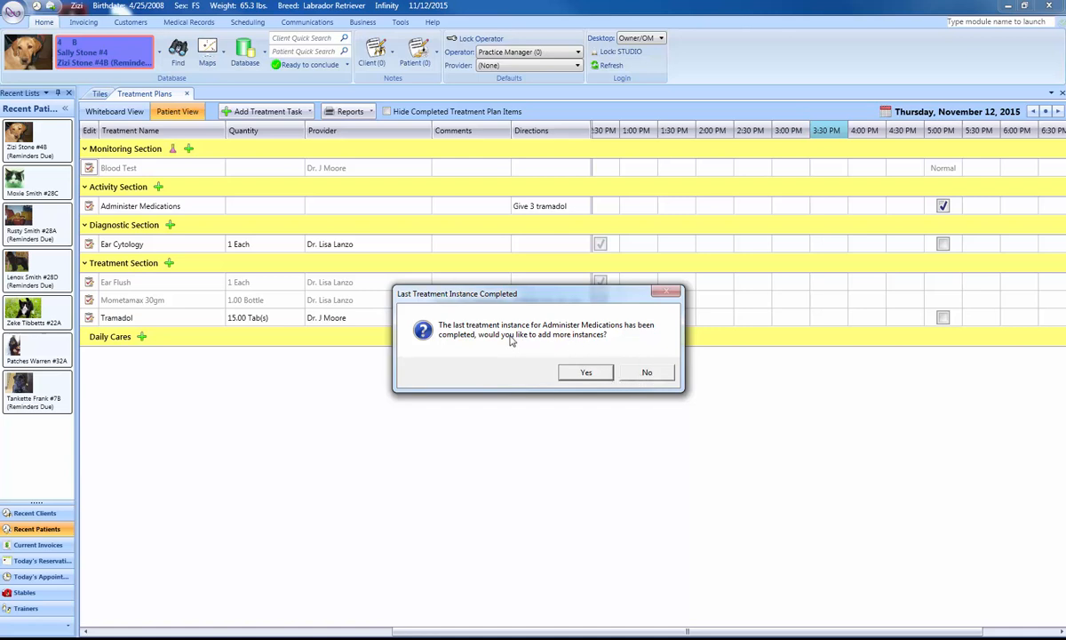
click(647, 373)
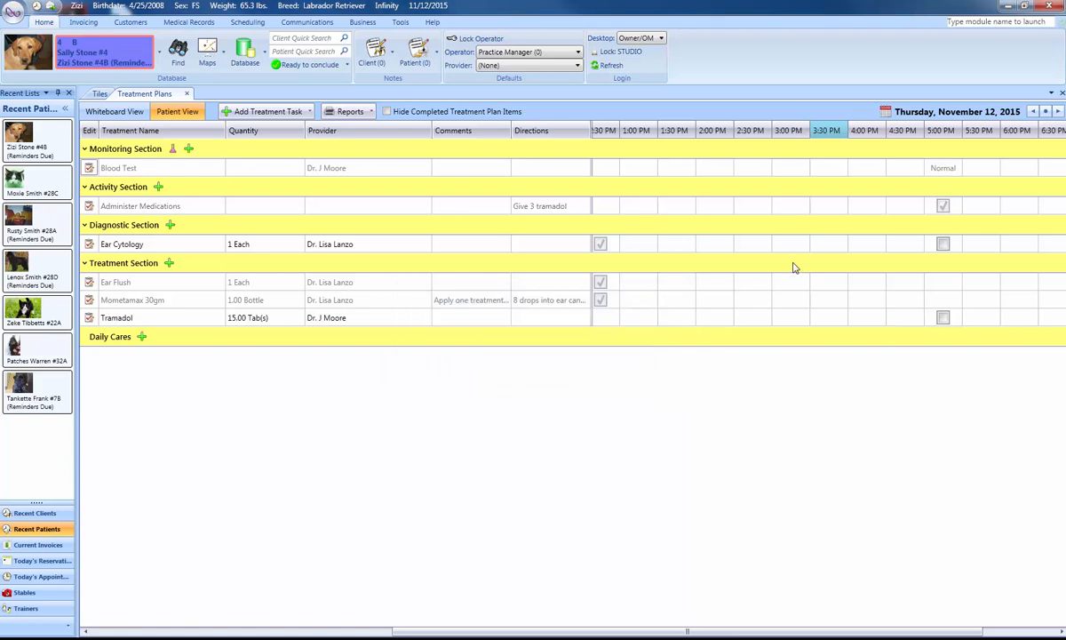
Skip the 5:00 PM Ear Cytology instance with the reason "ajf asfdsa" and decline adding more instances.
right_click(944, 249)
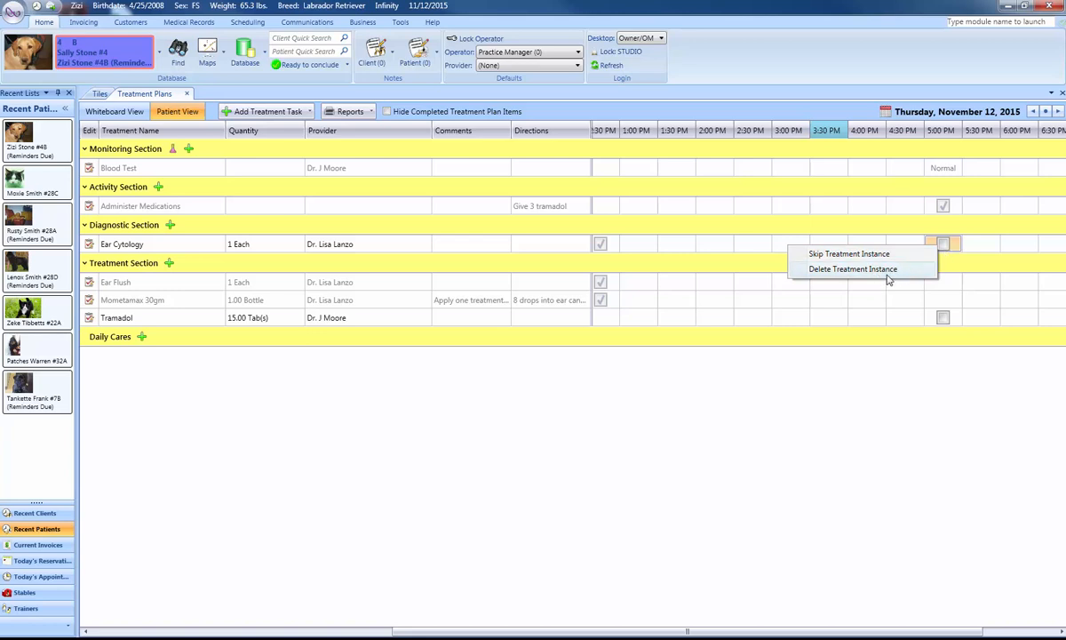
click(829, 255)
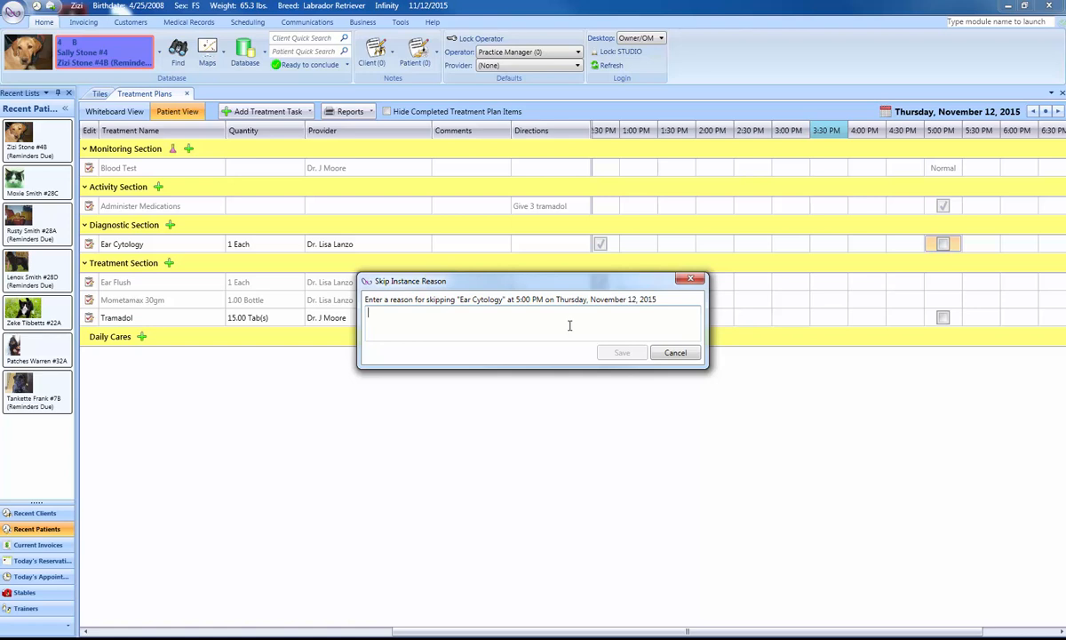
text(ajf asfdsa)
click(621, 353)
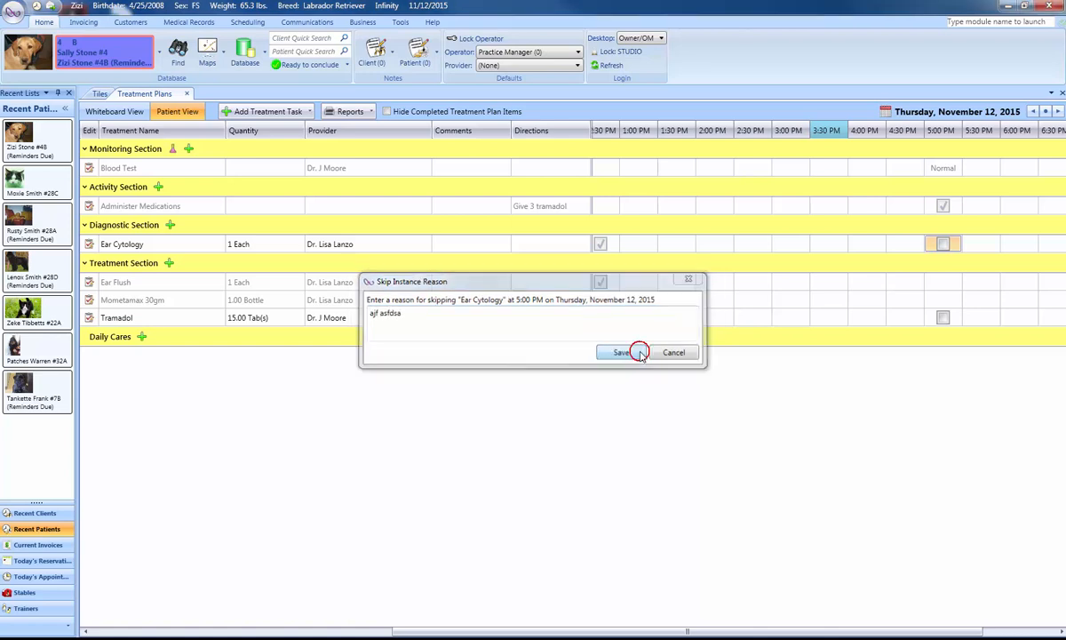
click(646, 373)
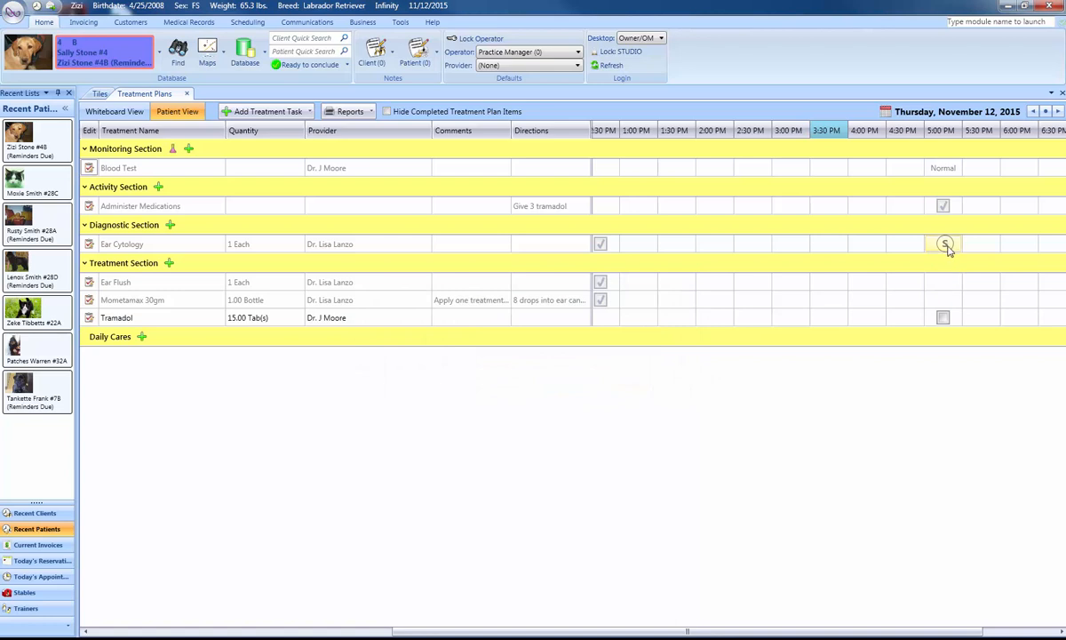
Examine the edit forms of the Blood Test and Tramadol tasks and cancel both without changes.
mouse_move(947, 246)
click(90, 169)
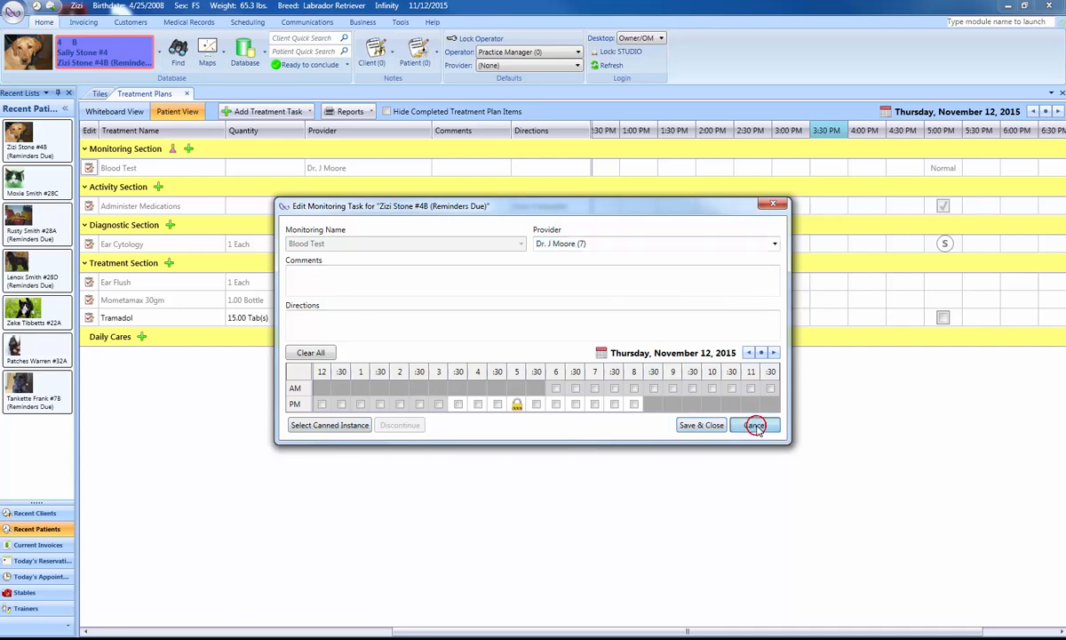
click(754, 425)
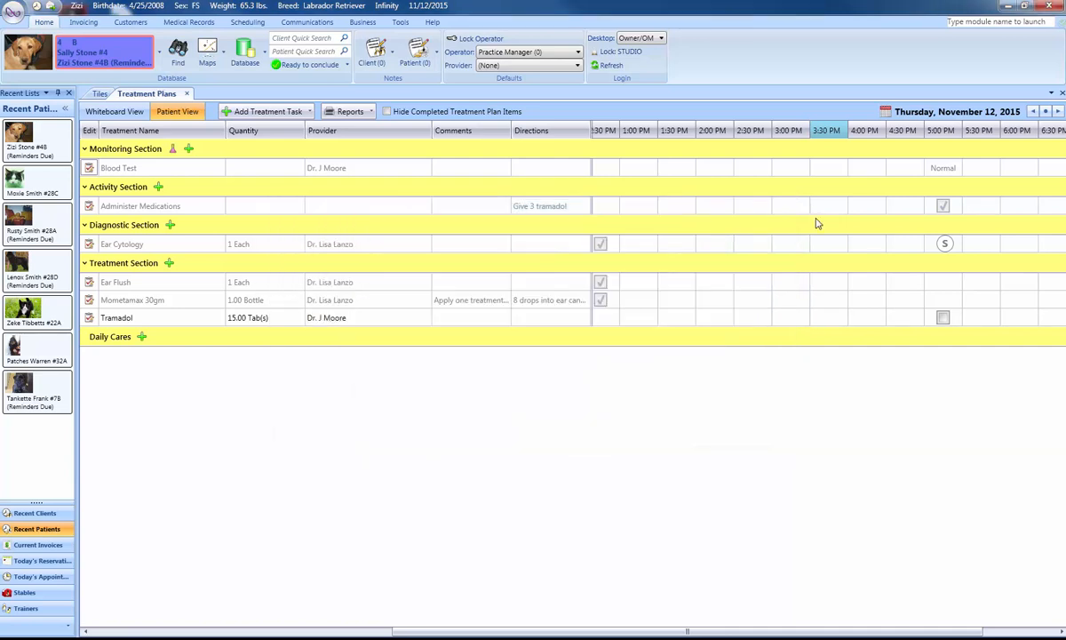
click(89, 318)
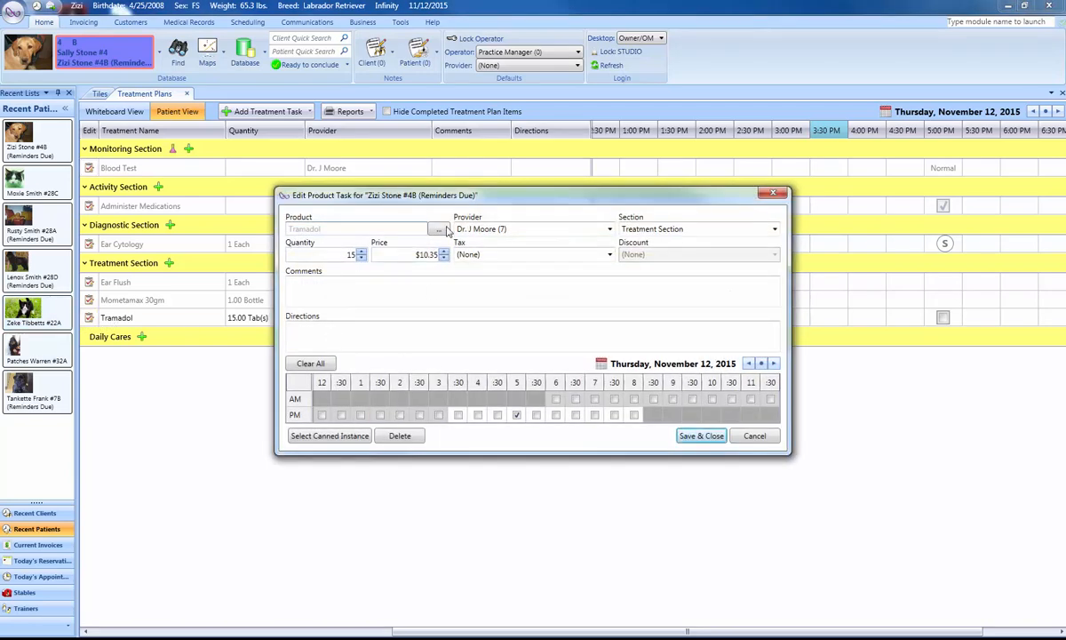
drag(459, 194, 516, 303)
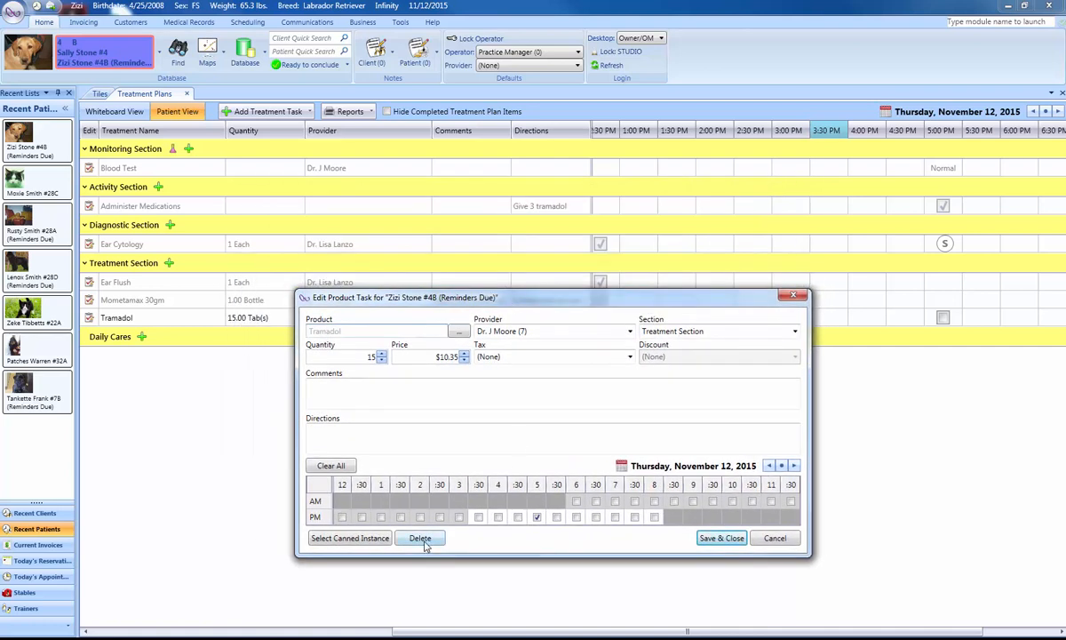
click(775, 537)
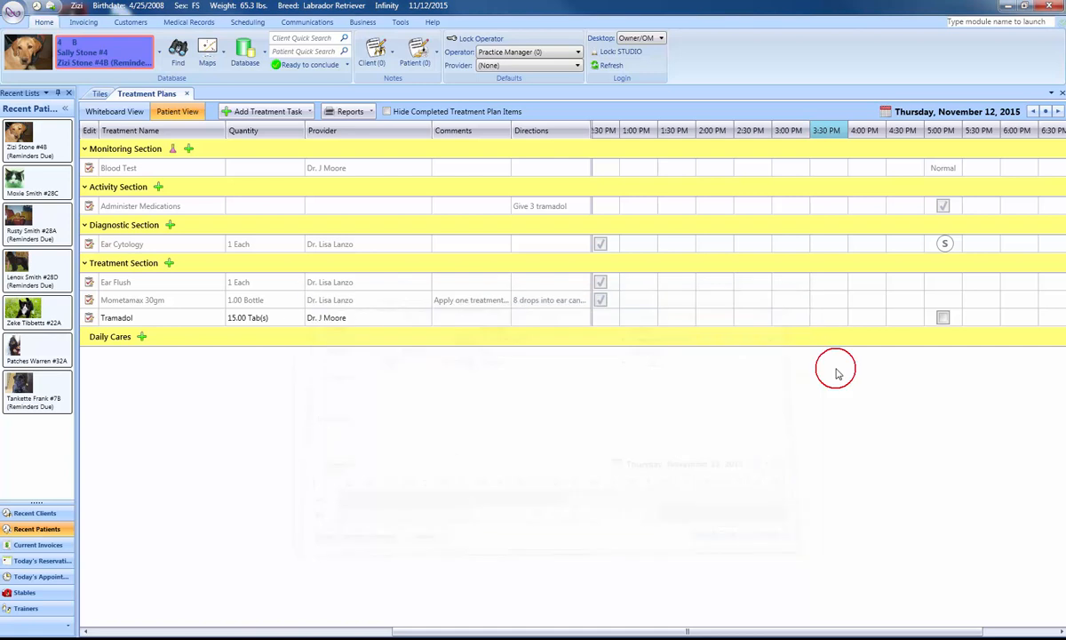
Add a Tramadol instance at 4:00 PM and complete it without a comment.
right_click(879, 318)
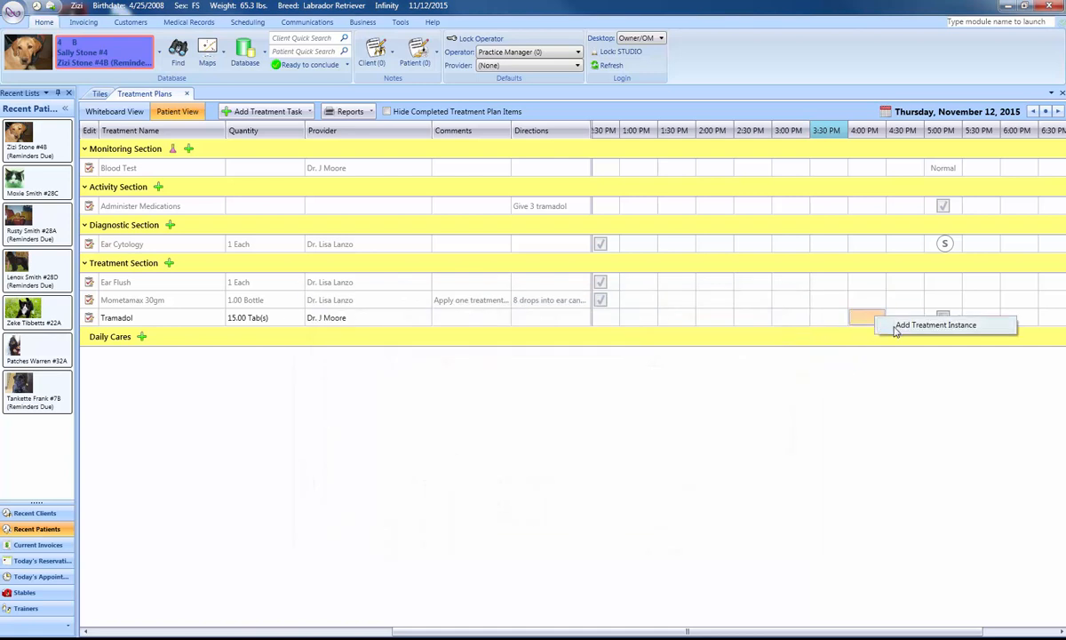
click(898, 326)
click(866, 317)
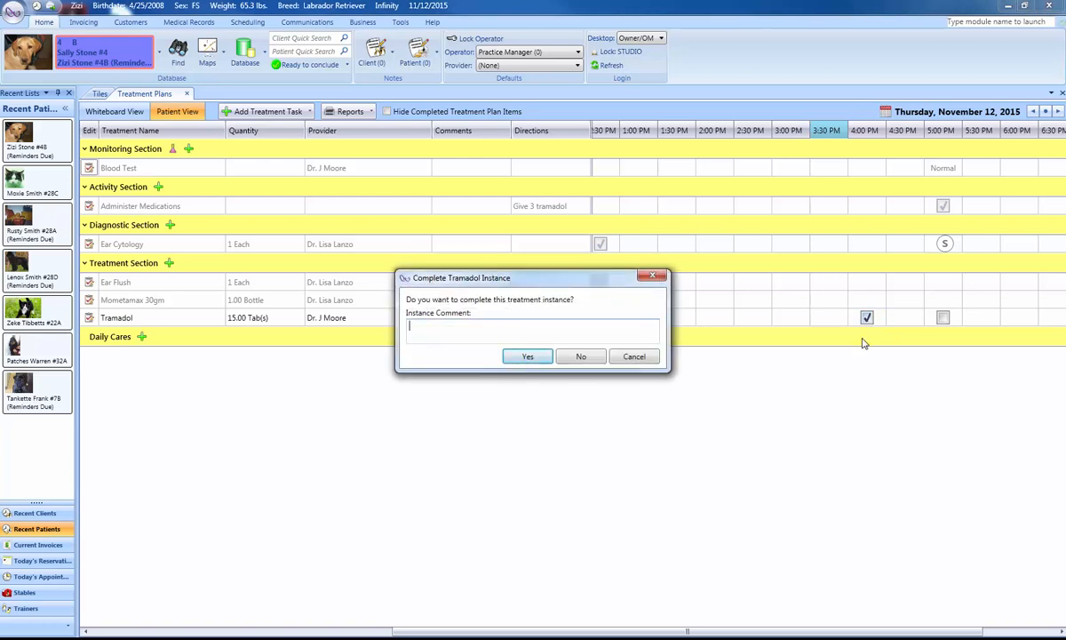
click(532, 356)
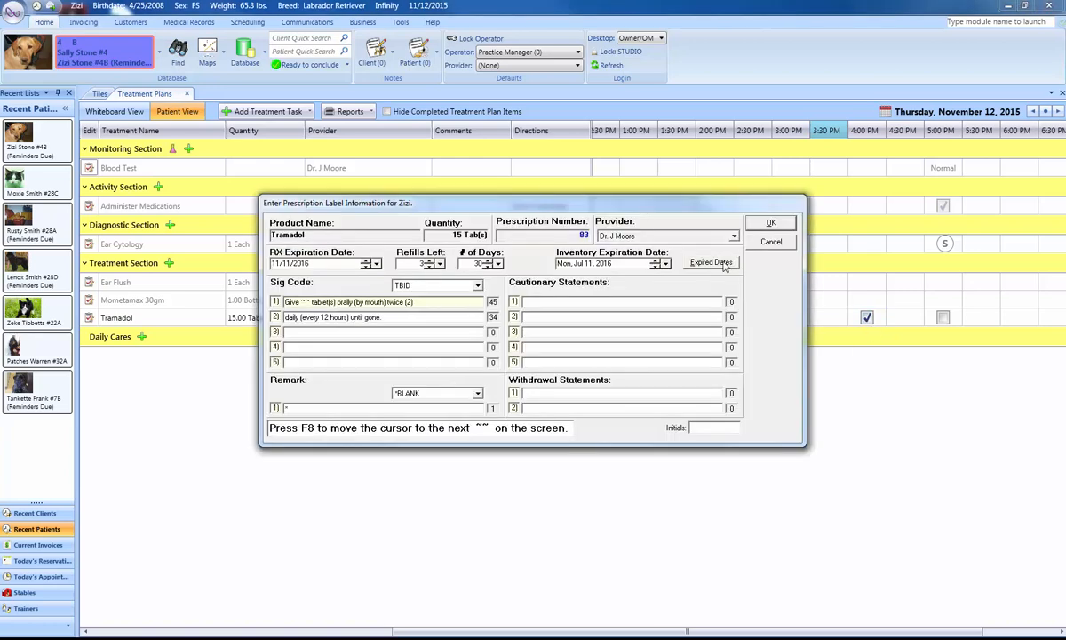
Accept Tramadol's prescription label information without filling in the missed ~~ entries, and cancel printing the label.
click(769, 222)
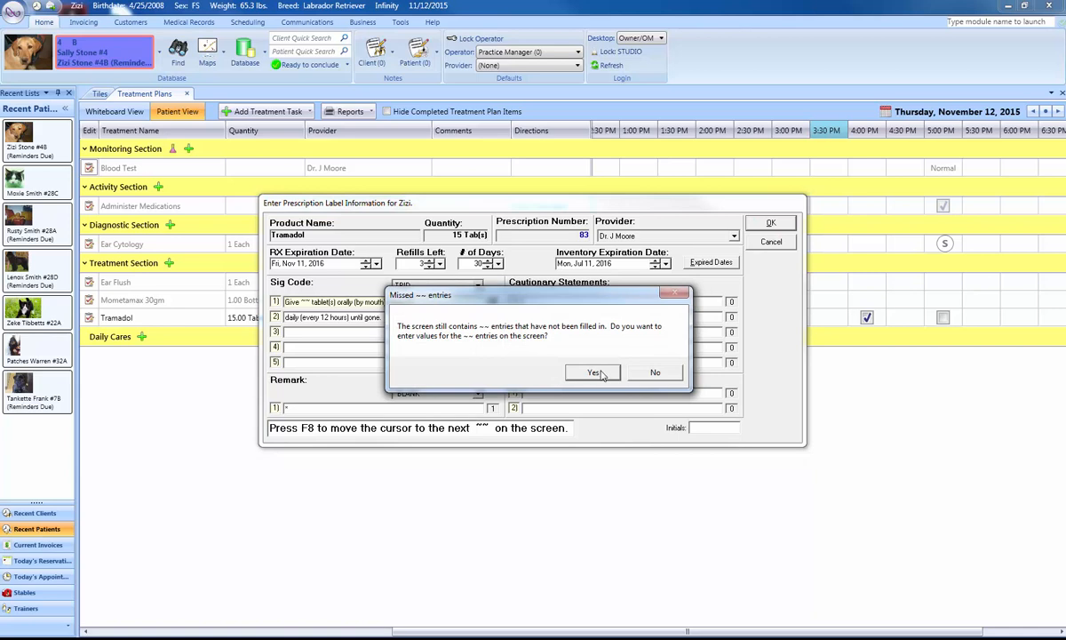
click(655, 372)
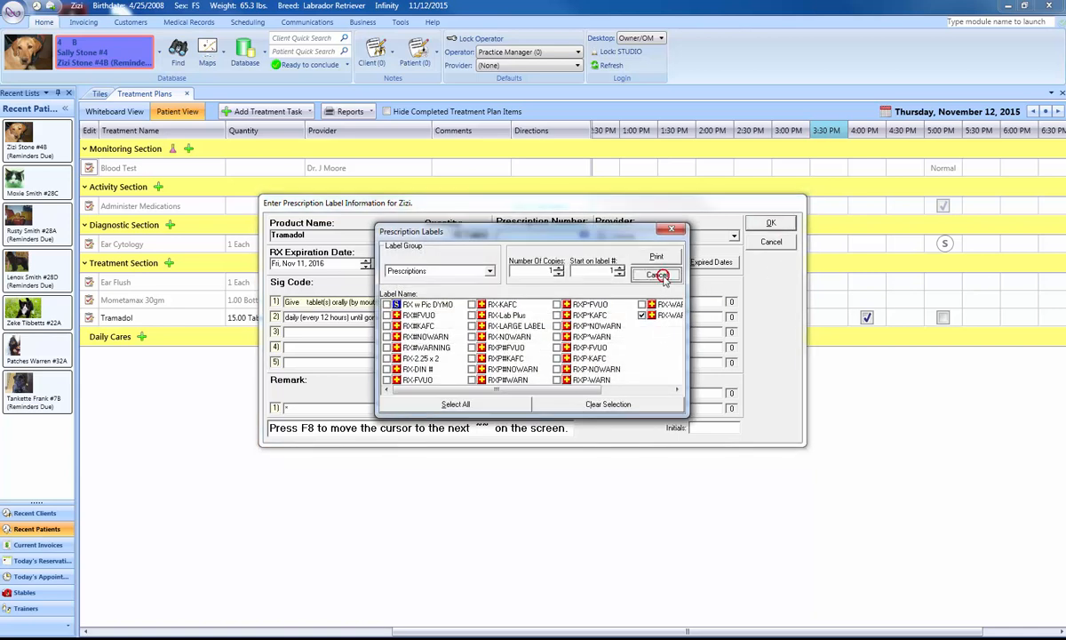
click(659, 275)
click(595, 347)
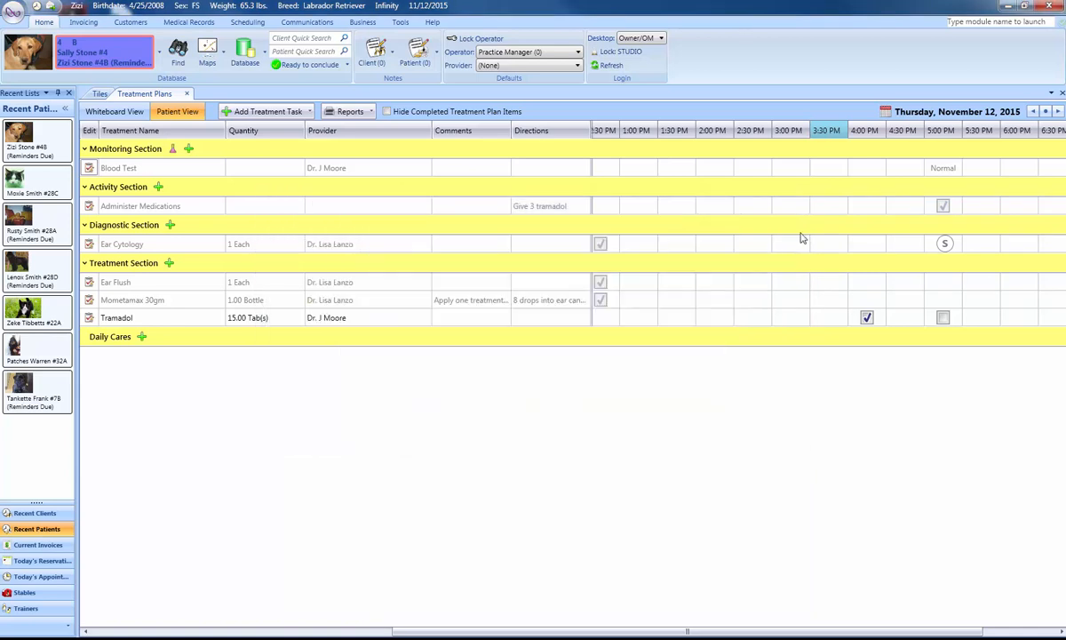
click(752, 204)
Discontinue the Tramadol task and delete its incomplete instances without starting a new treatment item.
mouse_move(869, 324)
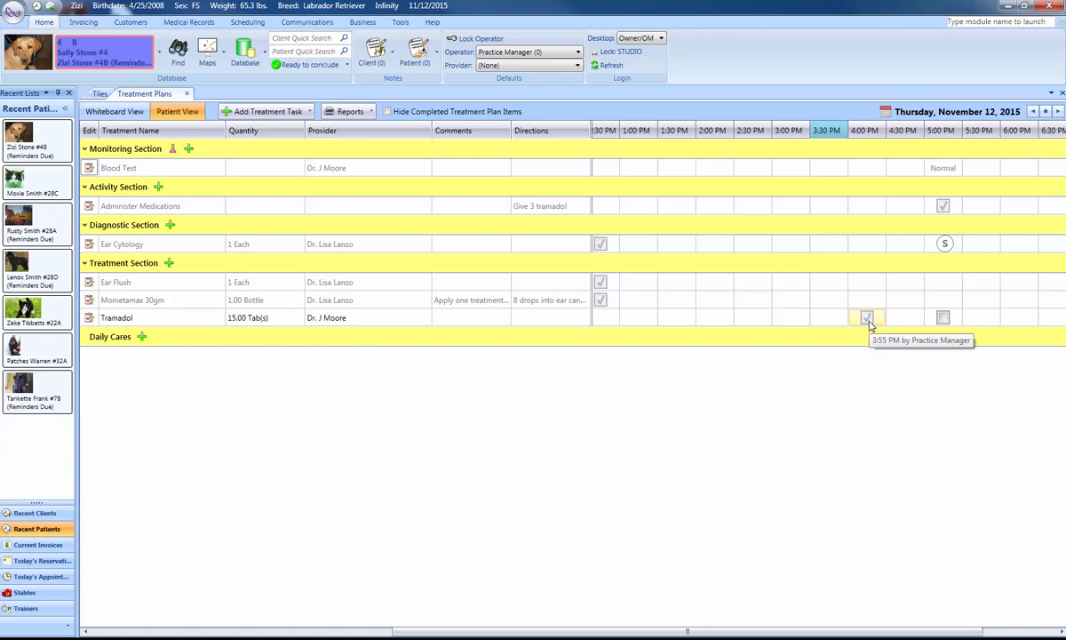
click(89, 318)
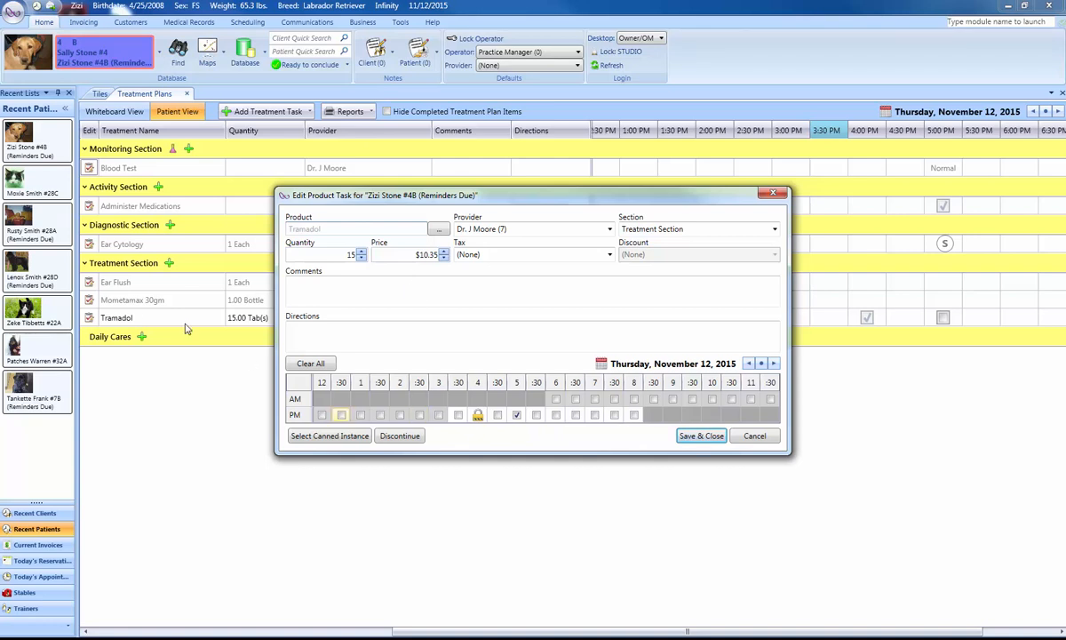
click(400, 437)
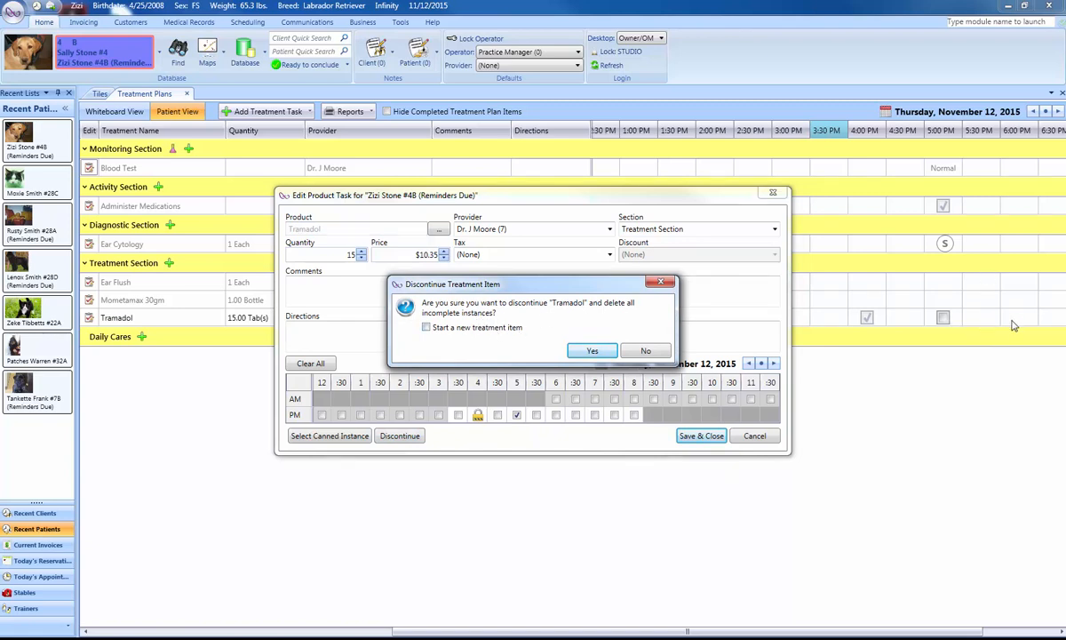
click(593, 352)
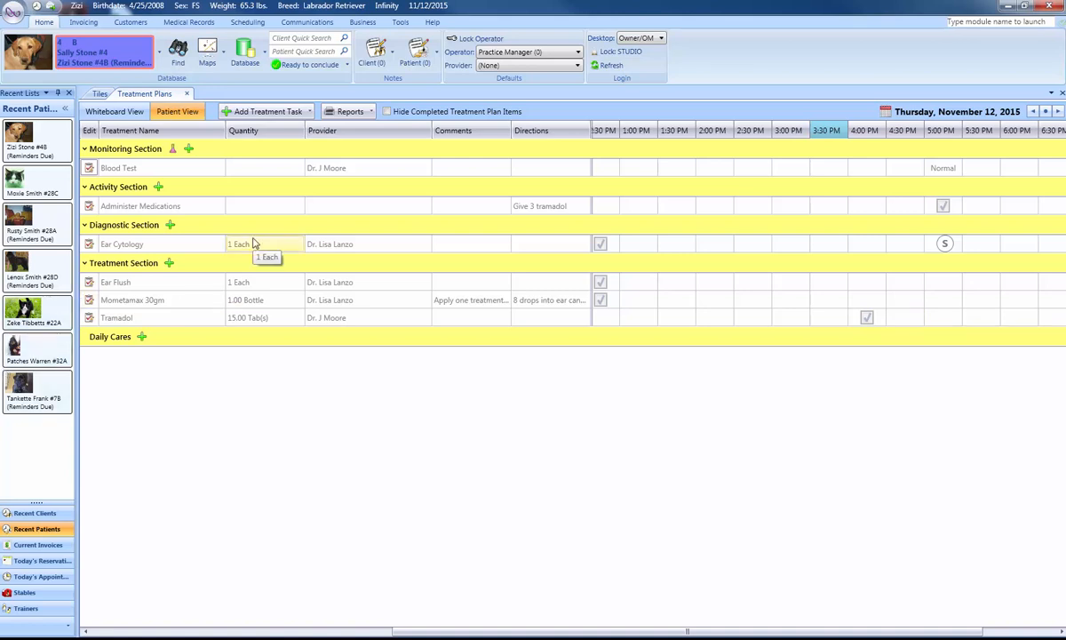
From the whiteboard, record a pulse of 100 for Zeke's 1:00 PM Pulse instance and decline adding more instances.
click(125, 116)
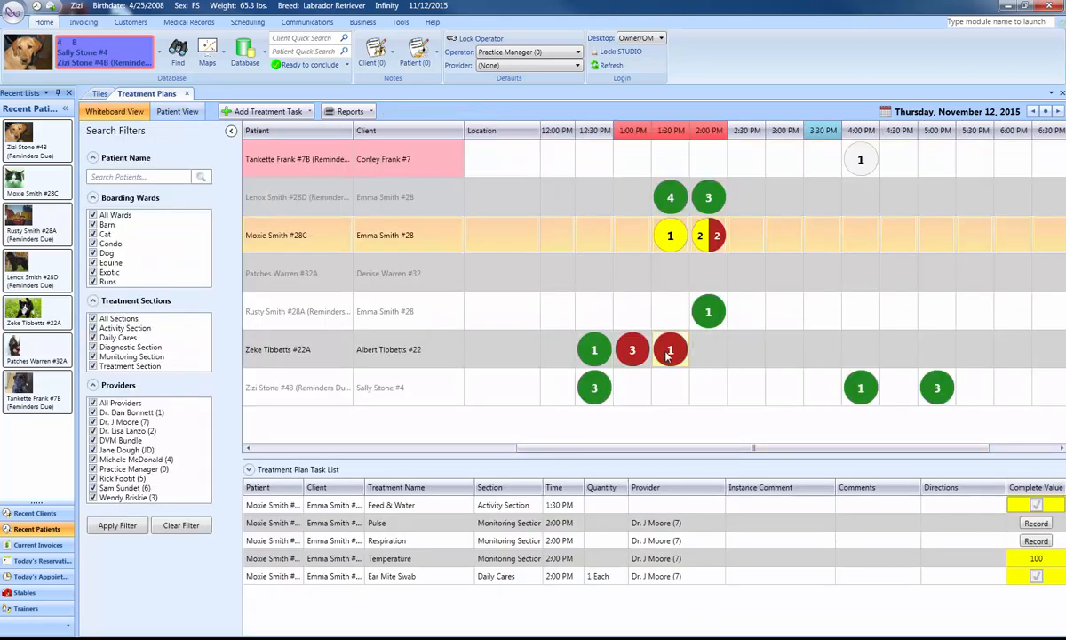
click(633, 351)
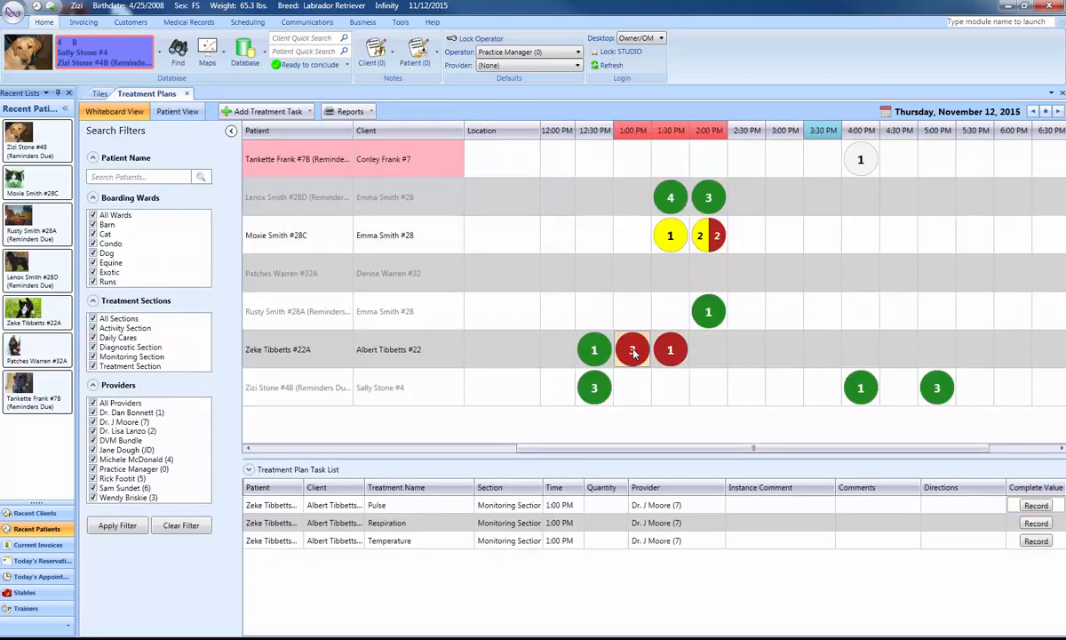
mouse_move(633, 352)
click(1036, 505)
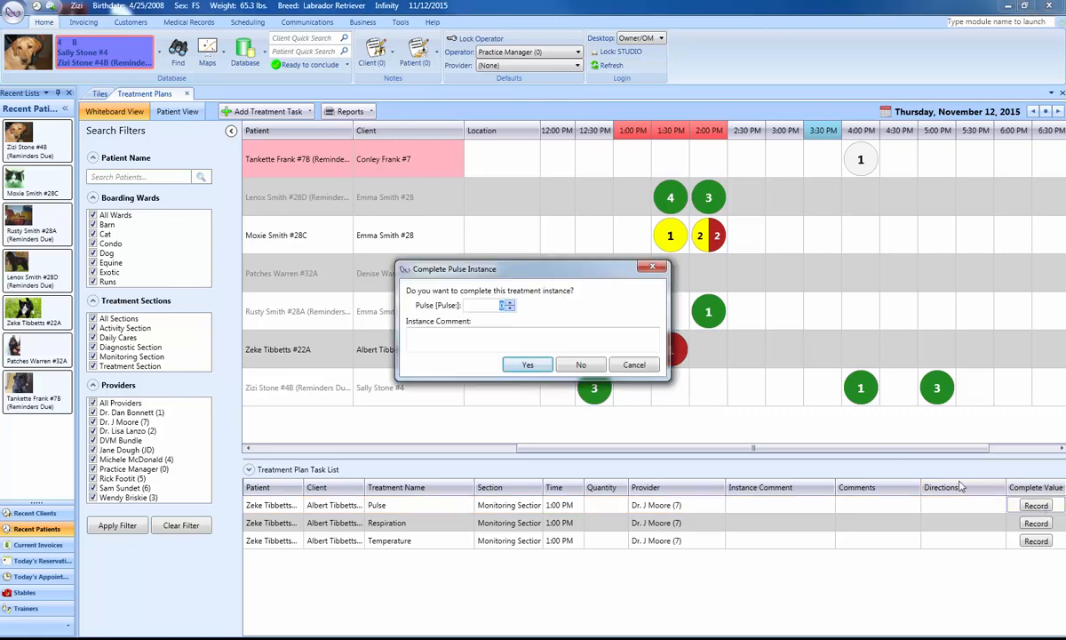
text(100)
click(531, 365)
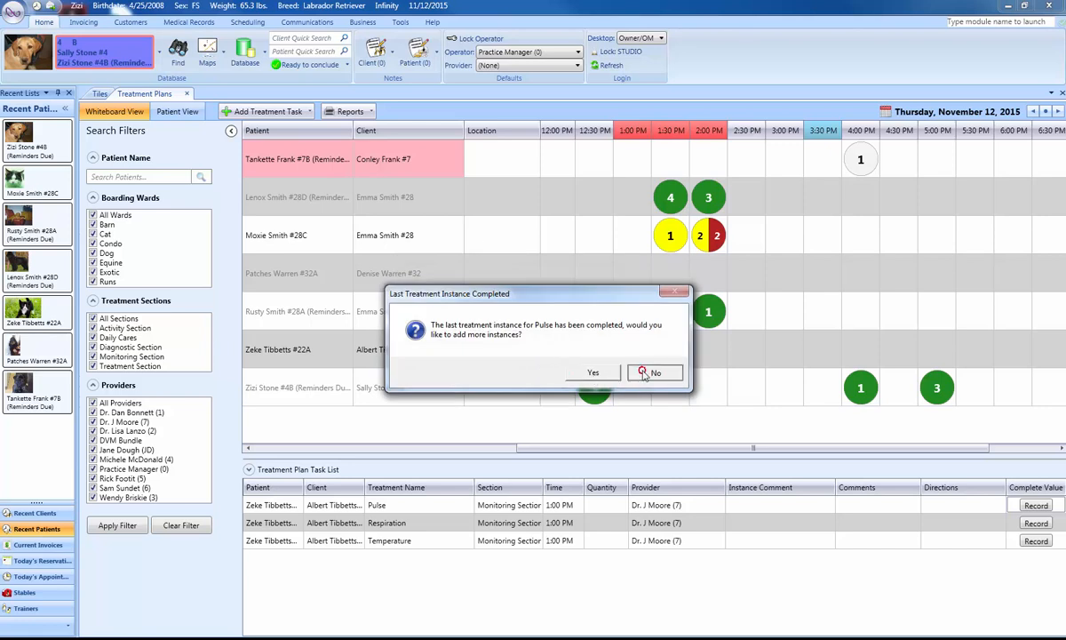
click(634, 374)
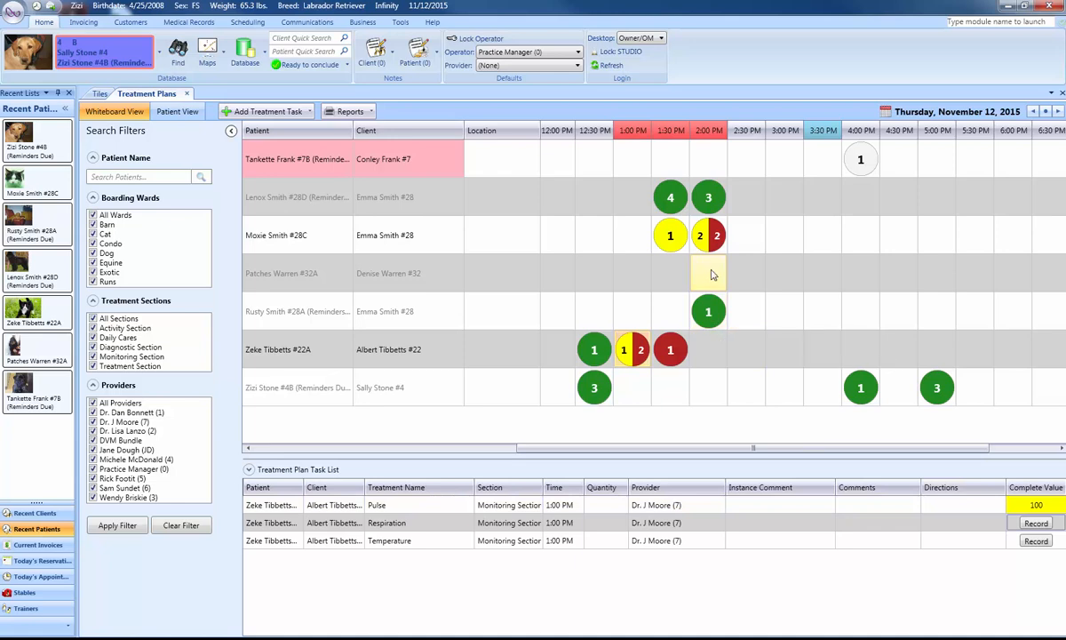
Complete Tankette's 4:00 PM Feed & Water instance without a comment and decline adding more instances.
click(860, 160)
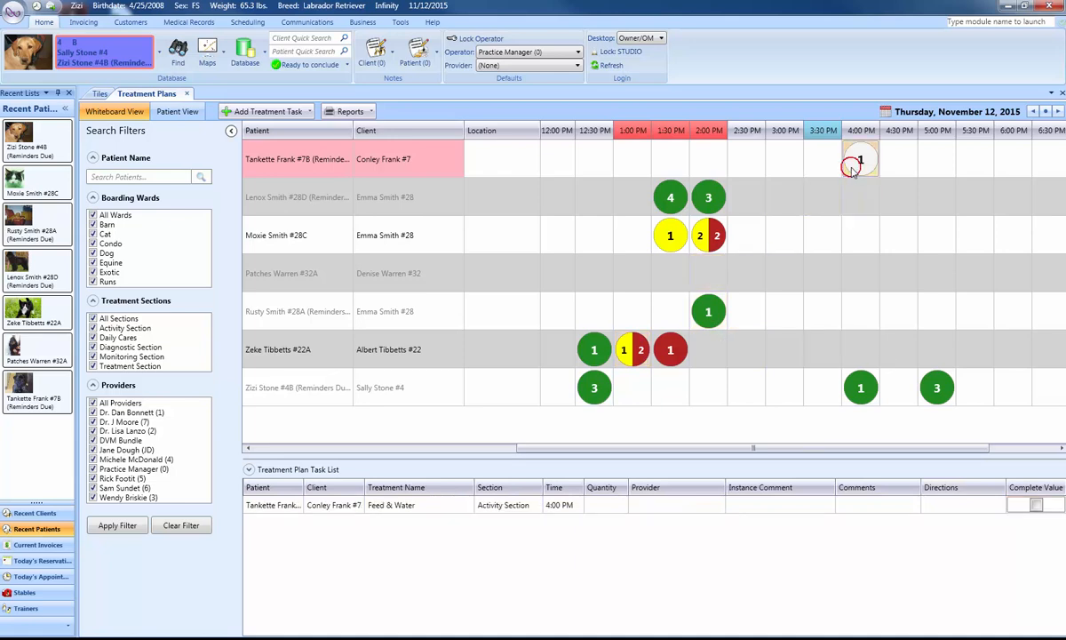
click(1036, 505)
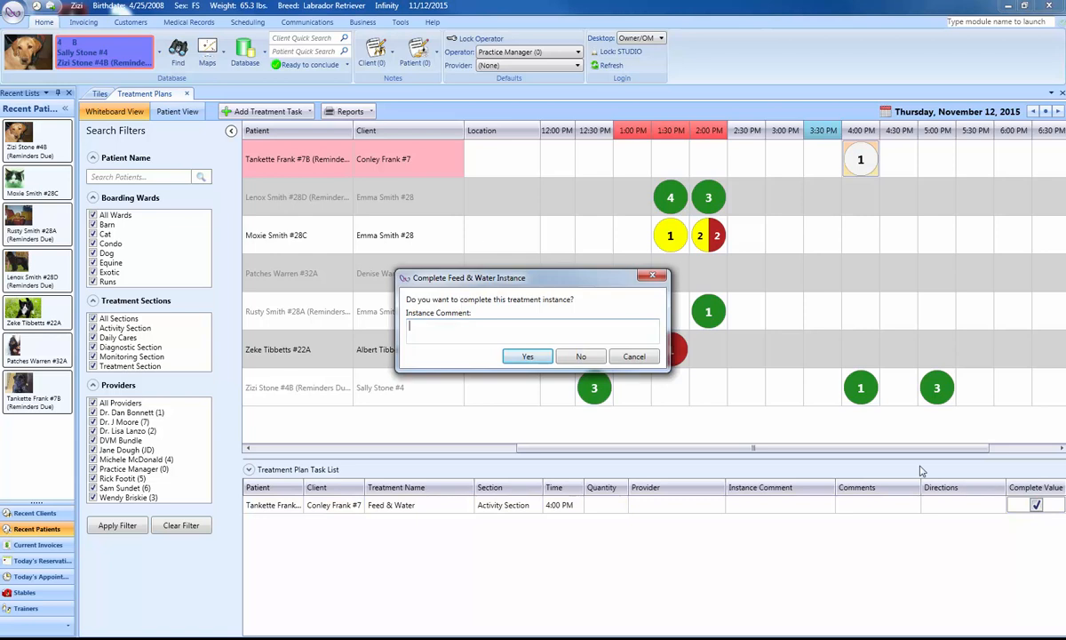
click(528, 357)
click(636, 373)
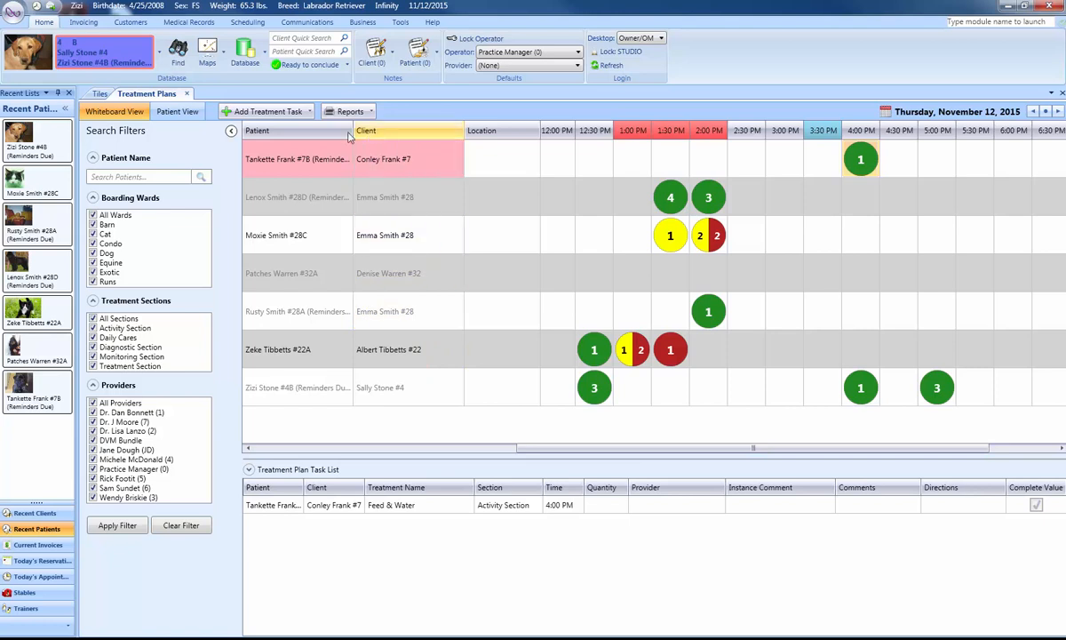
Add the default monitoring tasks to Zizi's treatment plan in the patient view, assigning the first listed provider.
click(181, 113)
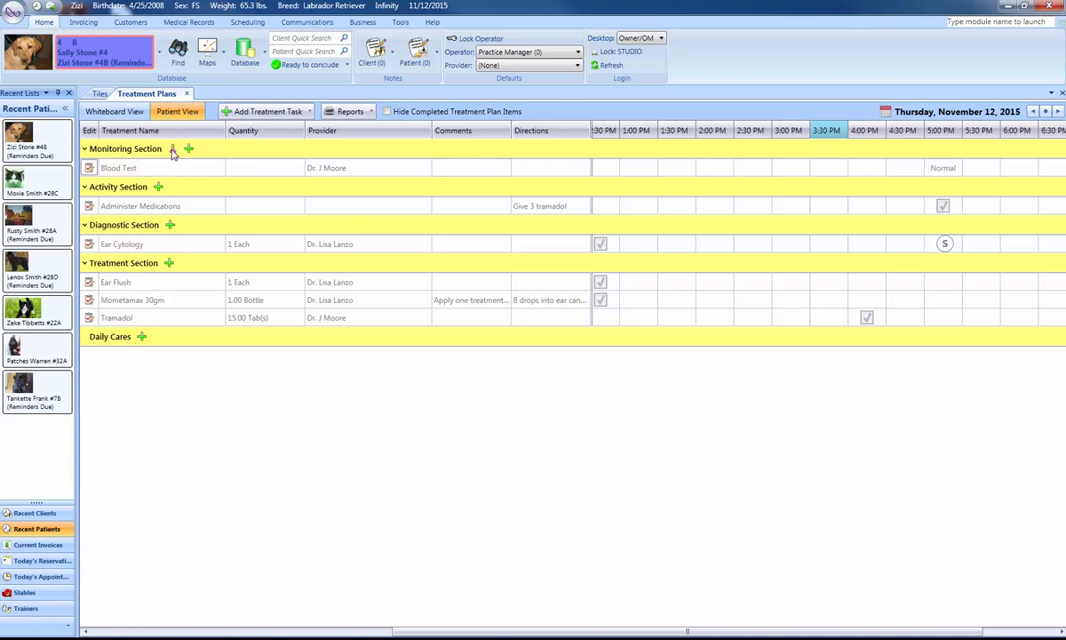
click(173, 151)
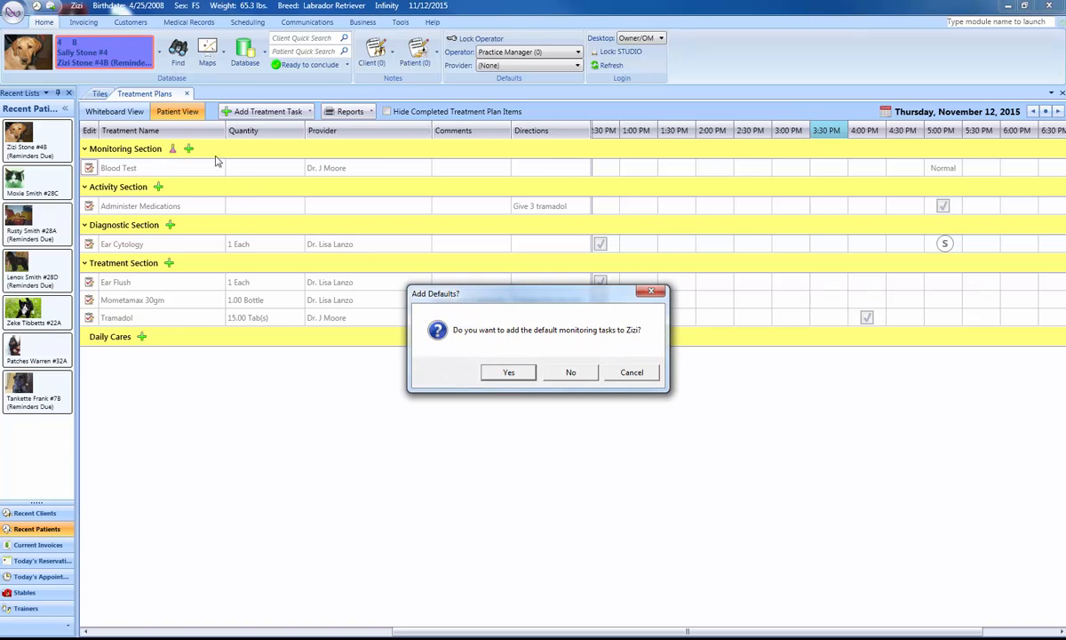
click(518, 375)
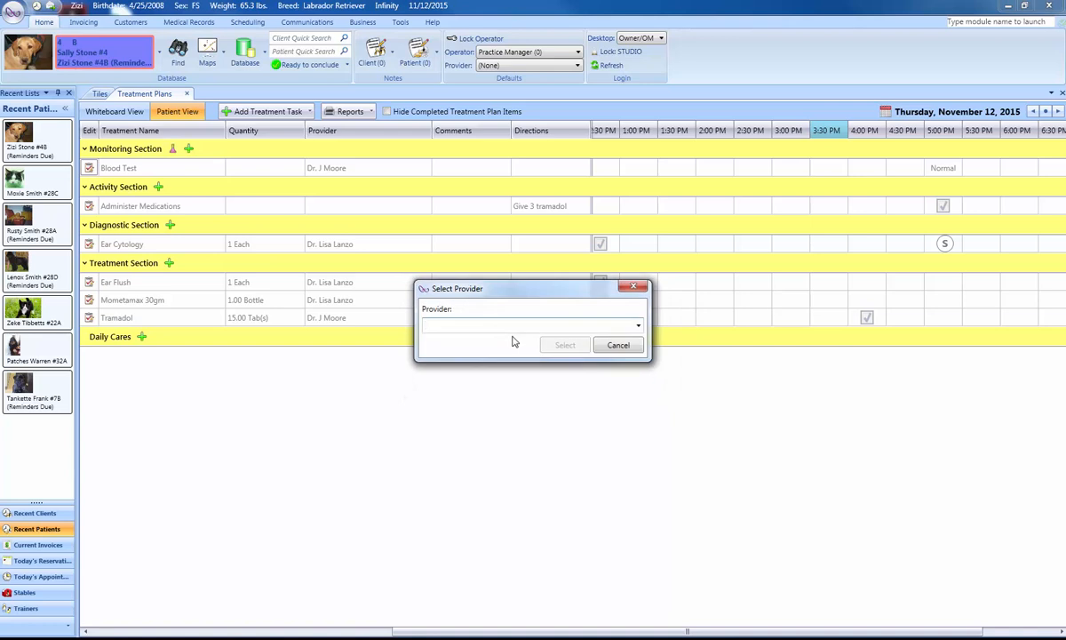
click(602, 325)
click(455, 340)
click(562, 348)
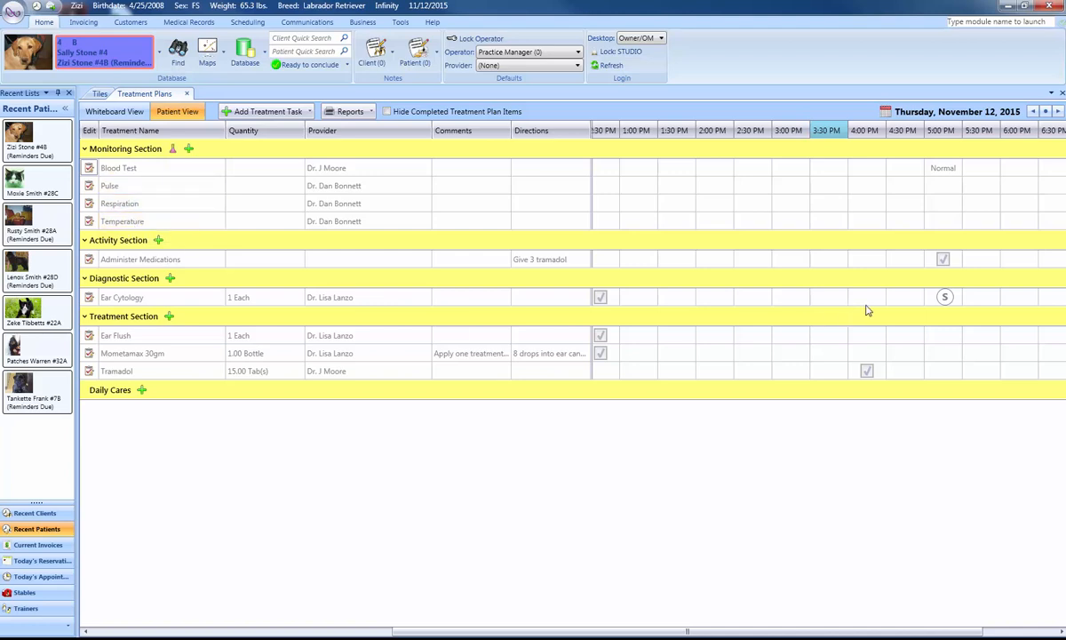
Add treatment instances at 4:30 PM for the Pulse, Respiration and Temperature monitoring tasks.
right_click(902, 192)
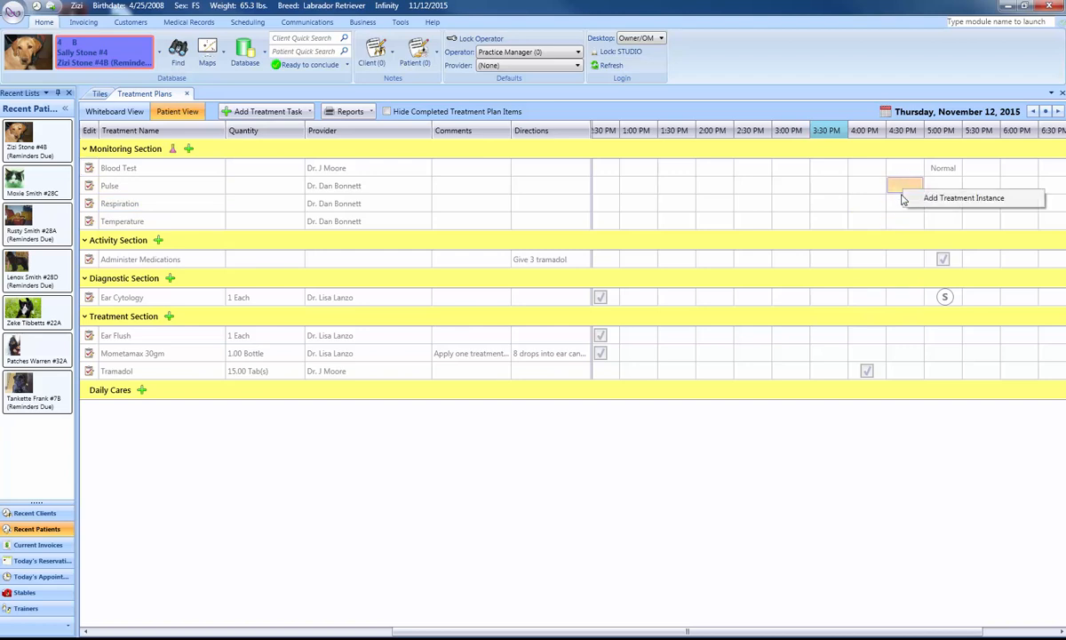
click(903, 200)
right_click(902, 204)
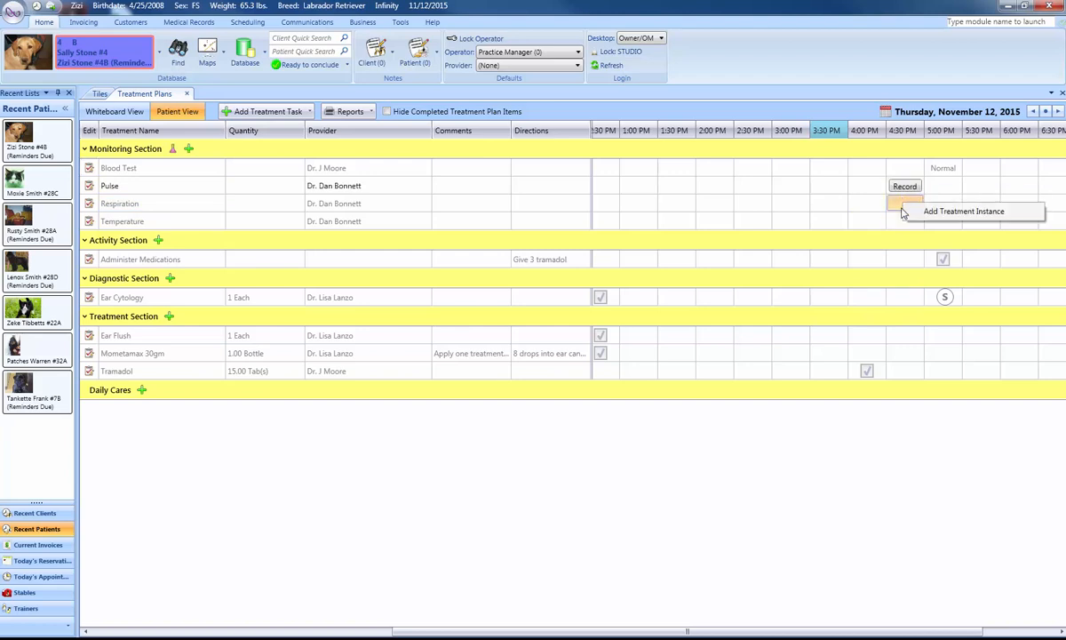
click(905, 211)
right_click(901, 224)
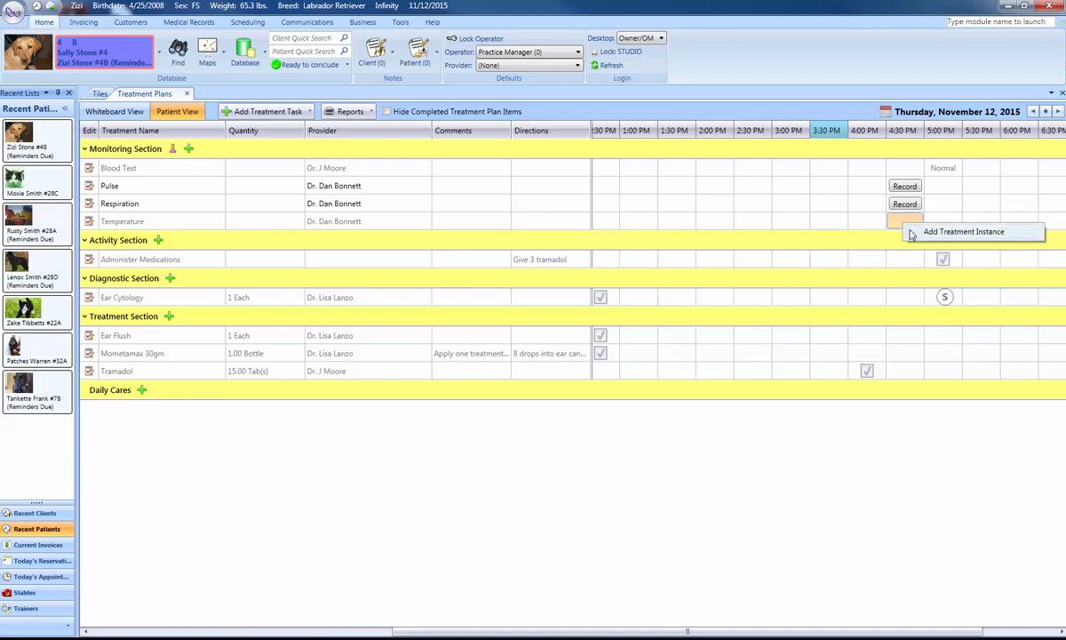
click(917, 230)
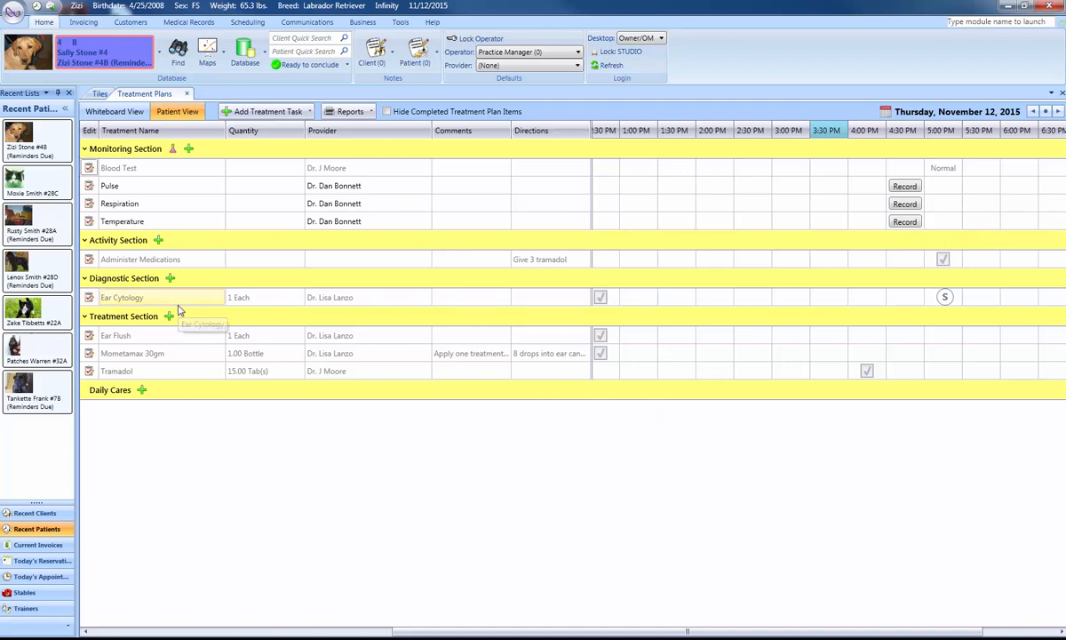
Add a Clean Cage task to Zizi's Activity Section with a treatment instance at 4:30 PM.
click(158, 241)
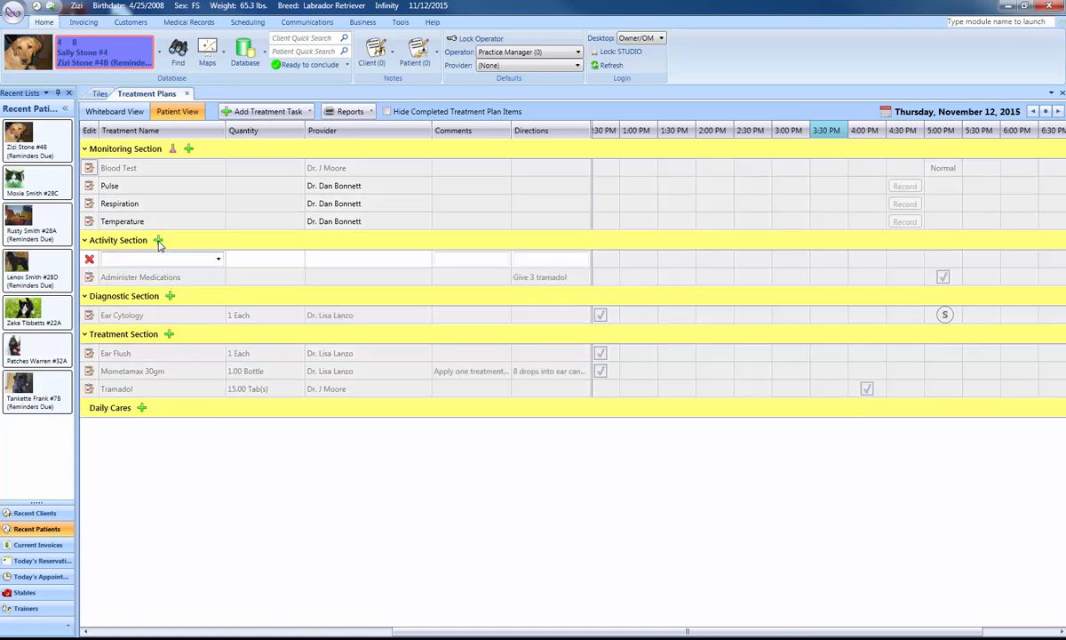
click(217, 259)
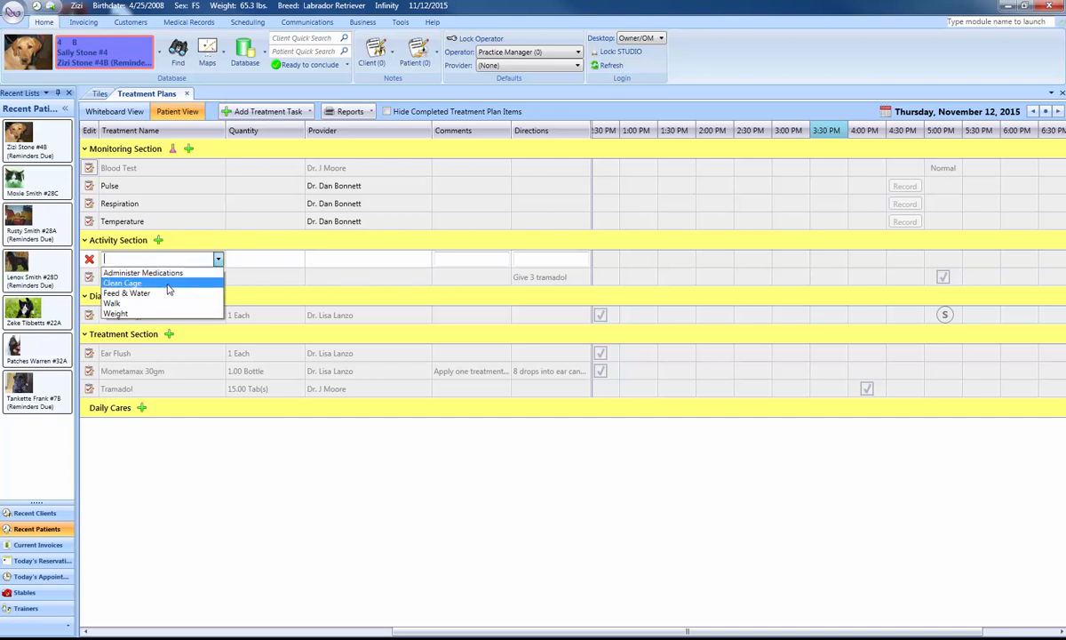
click(165, 283)
click(169, 297)
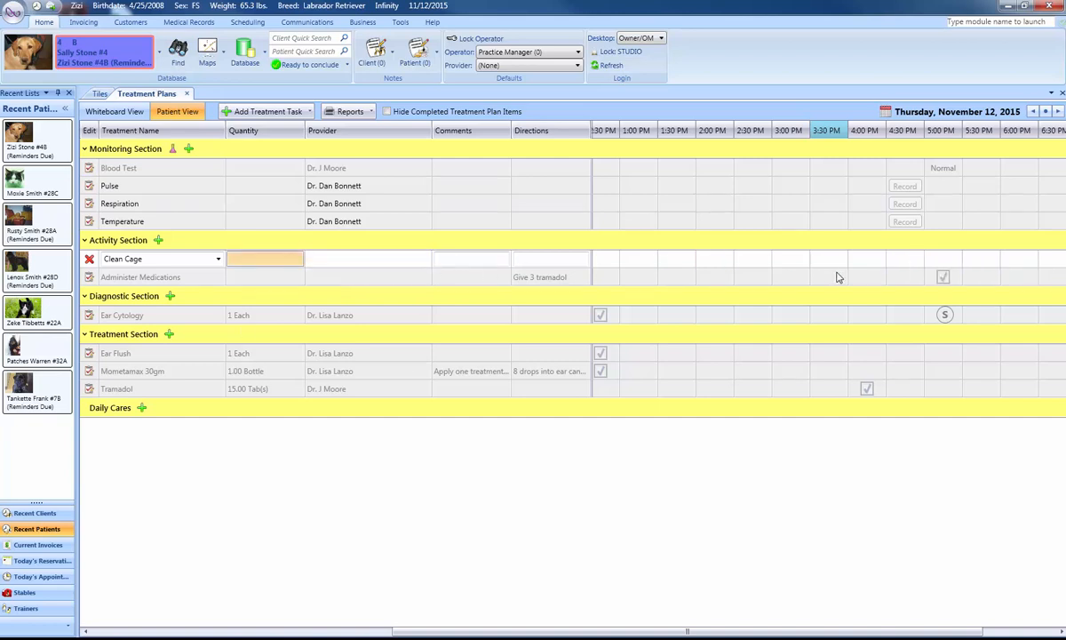
right_click(903, 260)
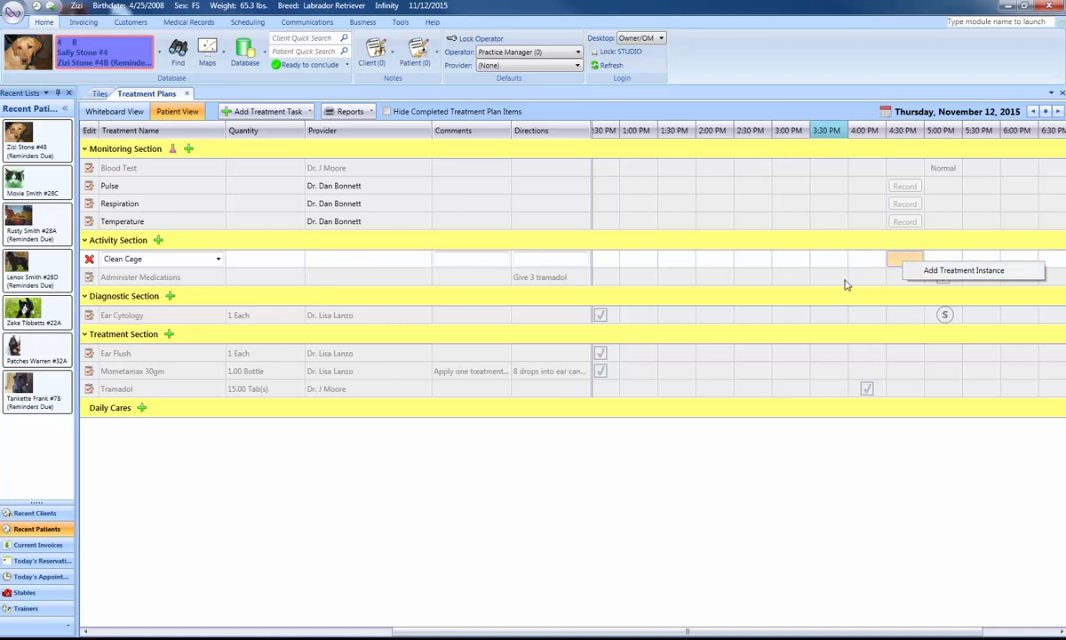
click(928, 270)
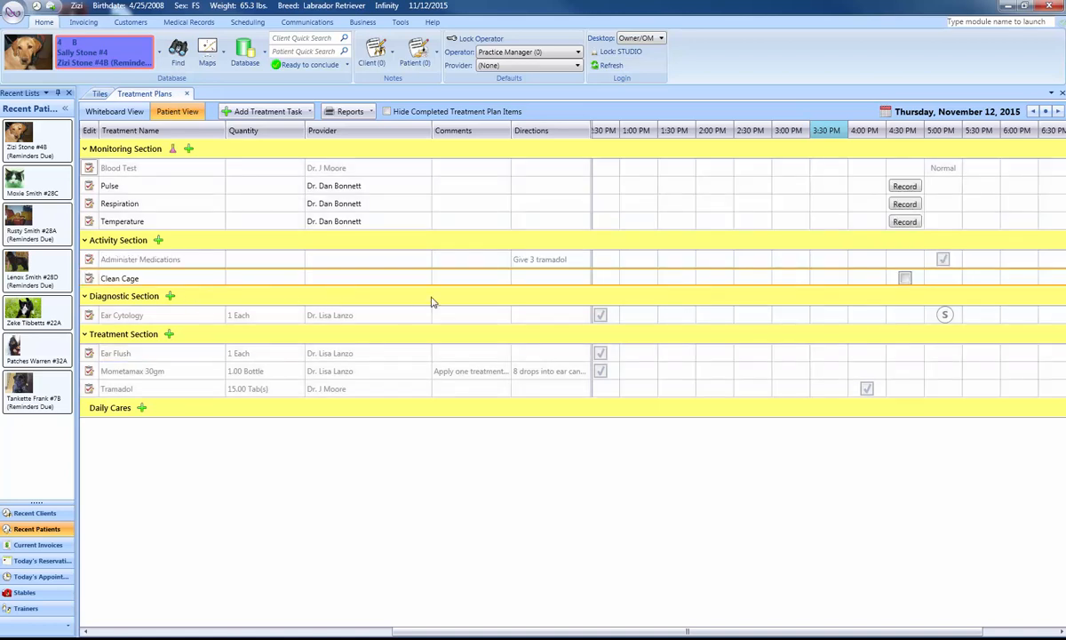
Start a new Diagnostic Section task, search for "radio" and choose Dental Radiograph(s) - Routine.
click(169, 296)
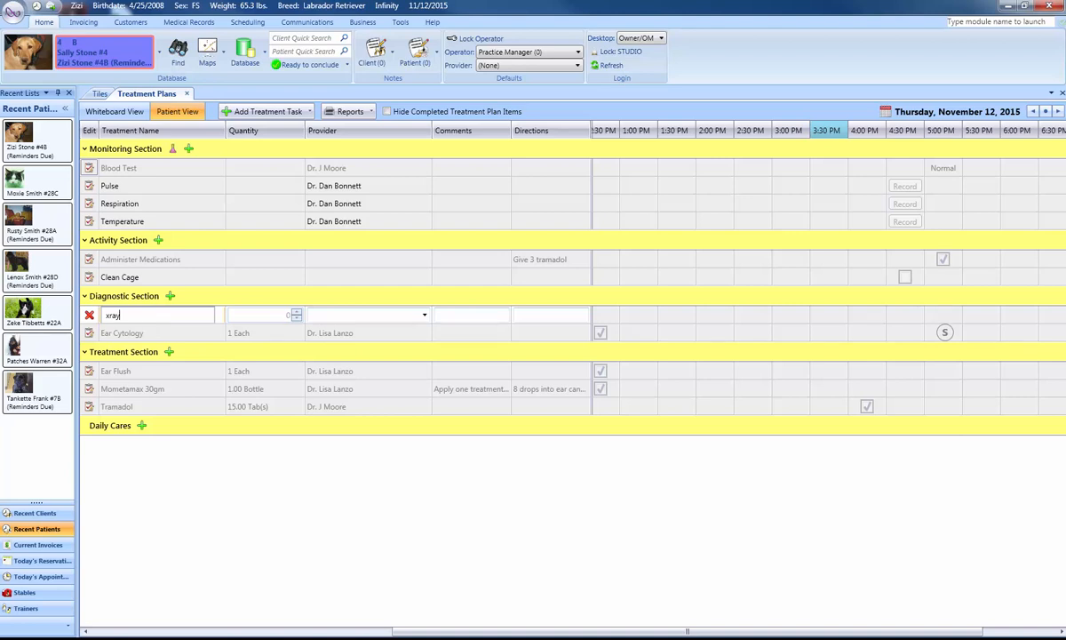
key(BackSpace)
key(BackSpace)
key(BackSpace)
text(radio)
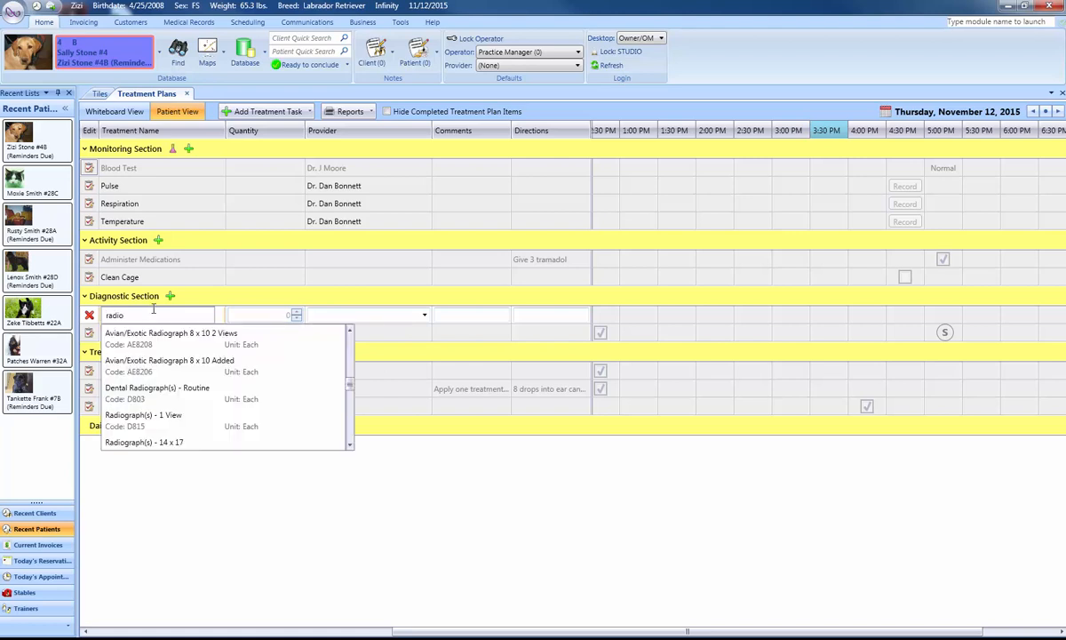
click(144, 392)
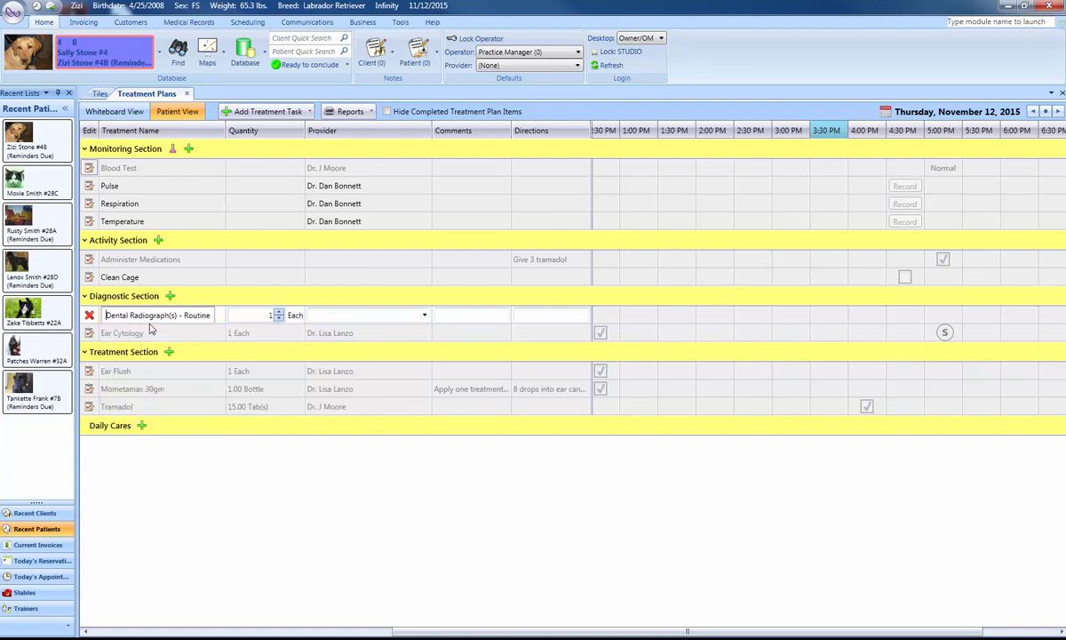
Assign the third listed provider to the dental radiograph task and add a treatment instance at 4:30 PM.
click(424, 314)
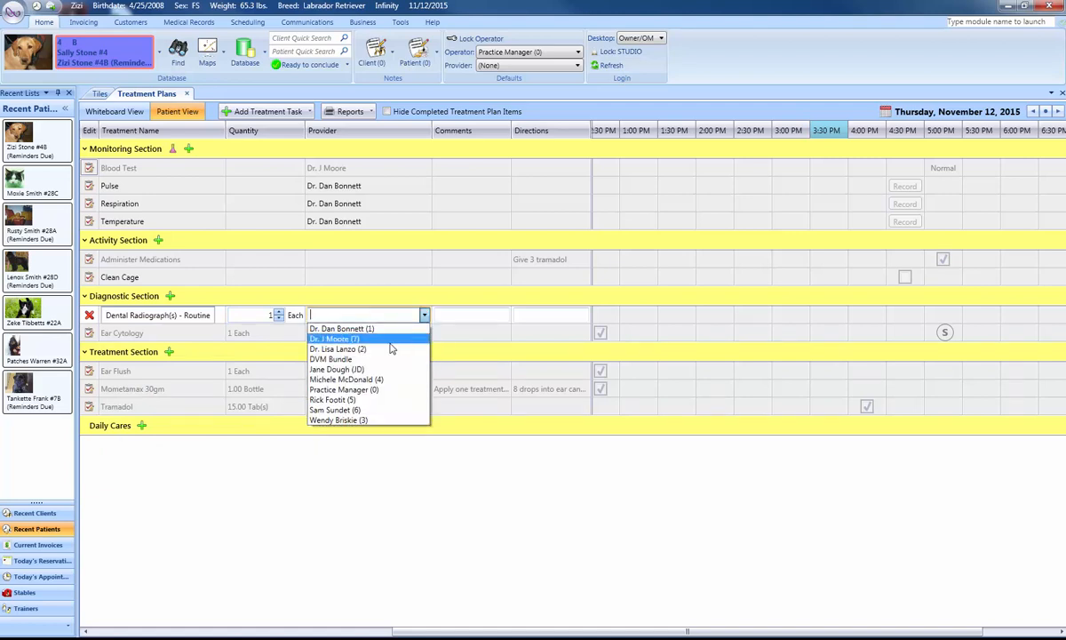
click(374, 350)
click(483, 316)
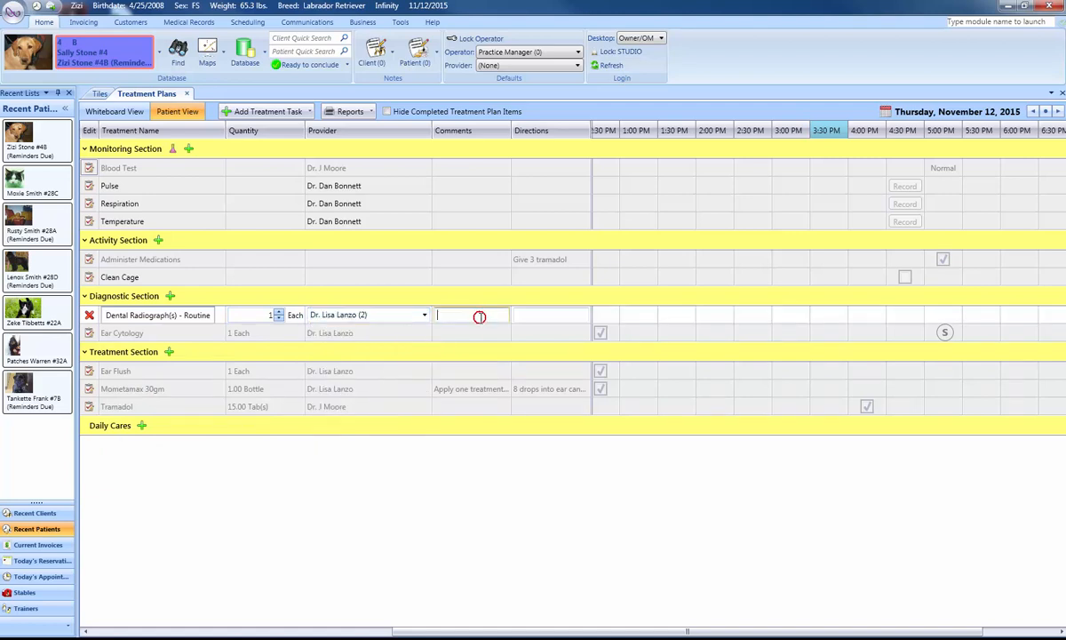
click(533, 316)
right_click(902, 317)
click(311, 424)
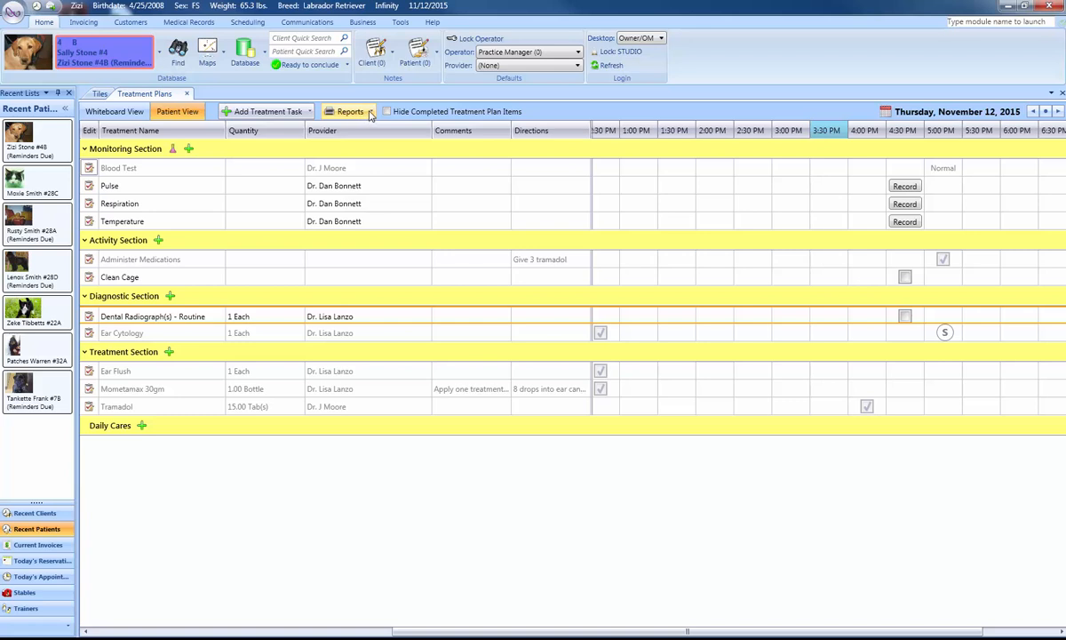
Preview the Multiple Patient Report for 11/12/2015, grouped by Treatment Plan Section, Provider, Patient and sorted by date and time, and close it.
click(370, 114)
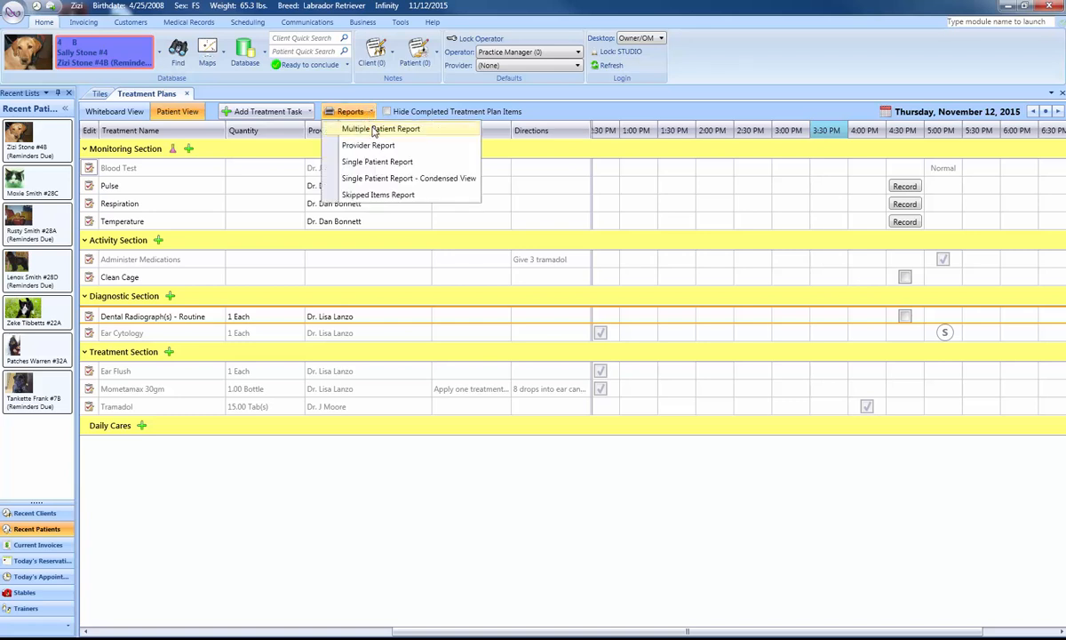
click(374, 130)
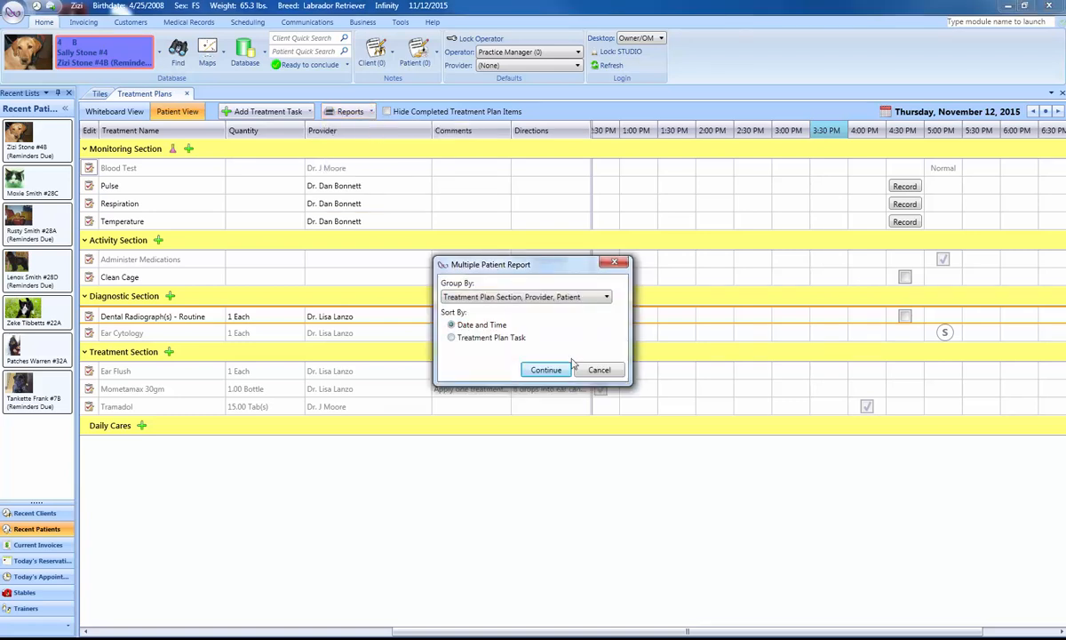
click(545, 369)
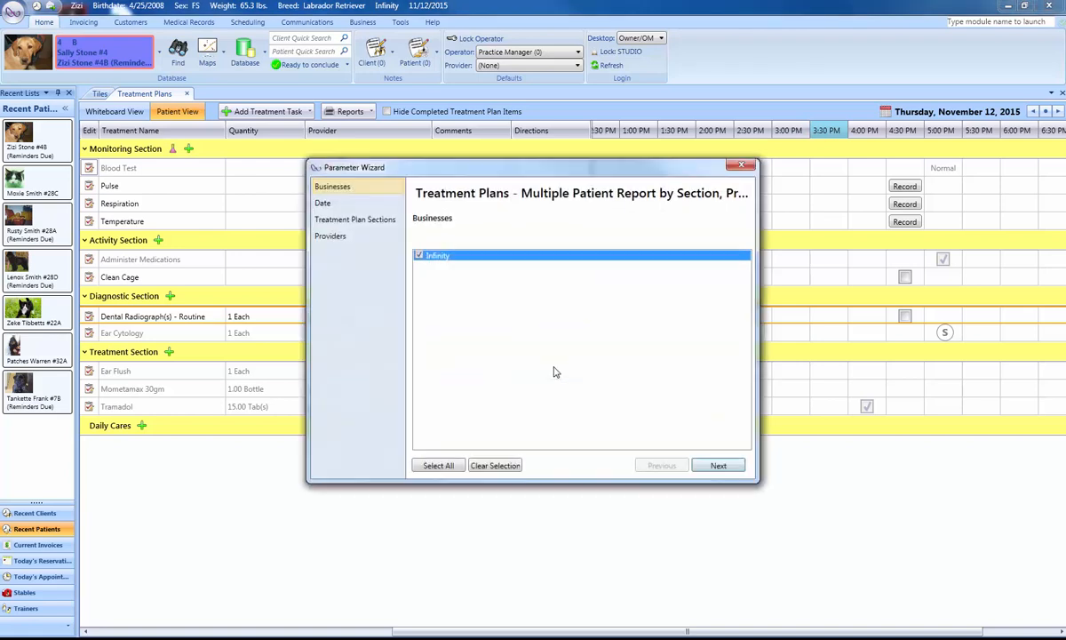
click(718, 466)
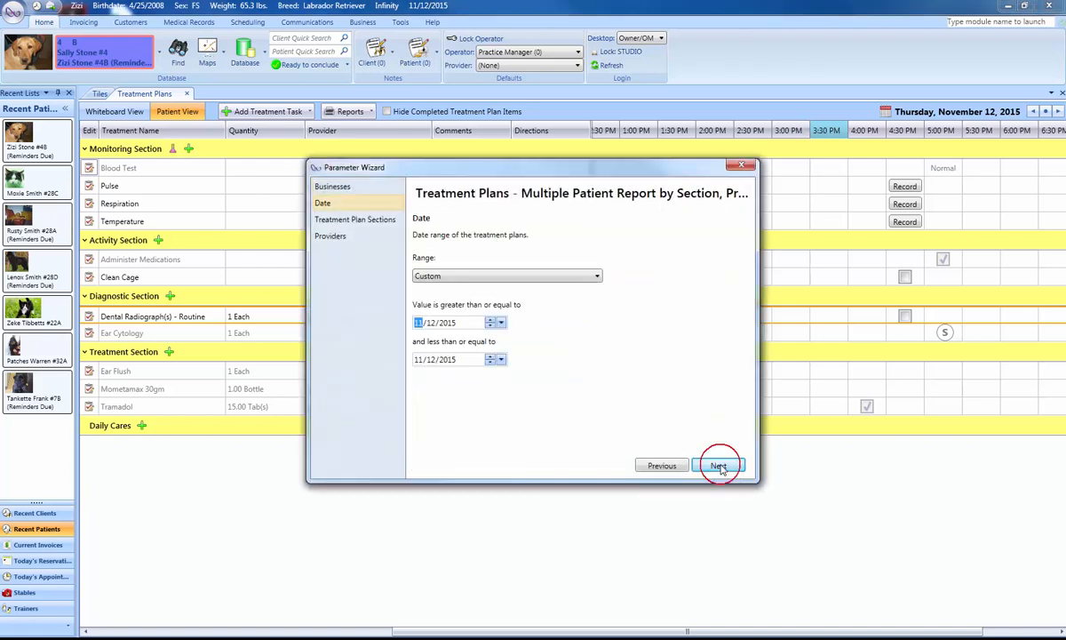
click(718, 466)
click(717, 465)
click(720, 466)
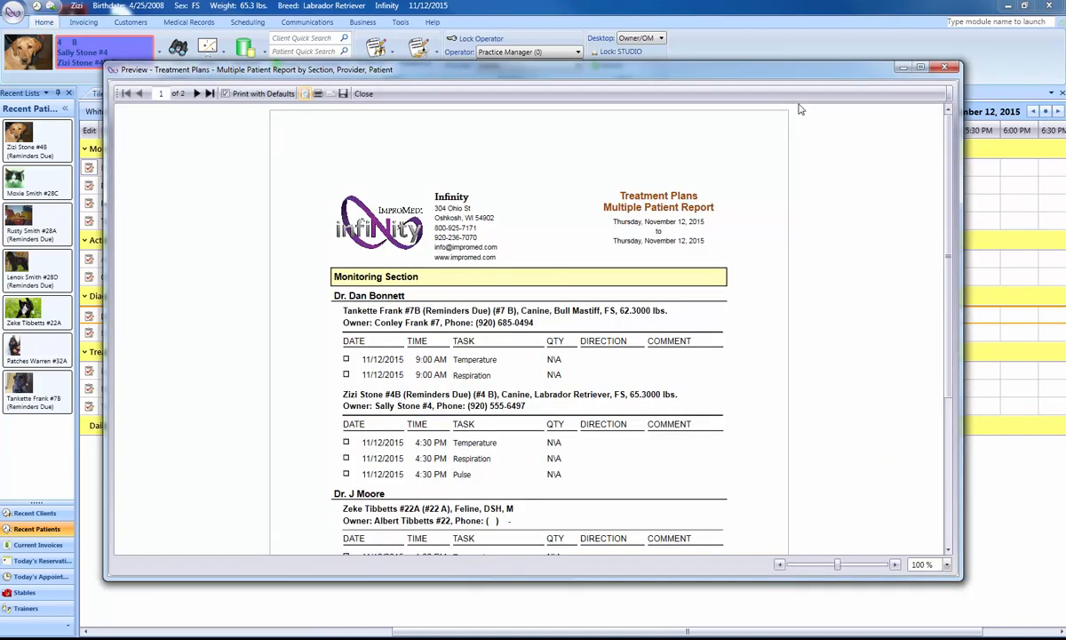
click(947, 70)
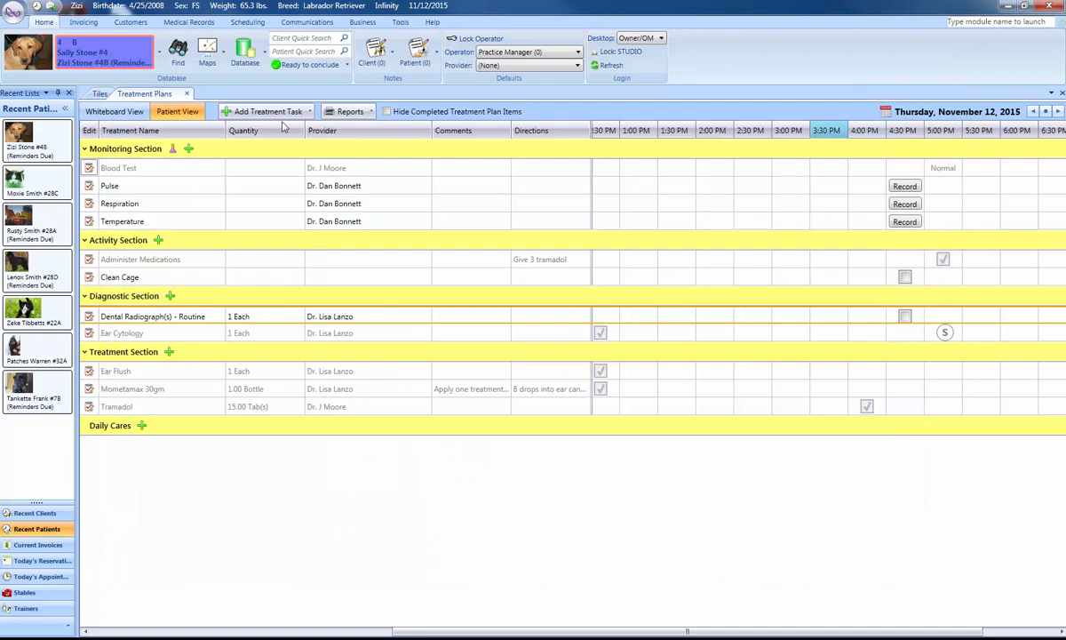
Preview the Skipped Items Report for all patients for November 12, 2015, and close it.
click(349, 111)
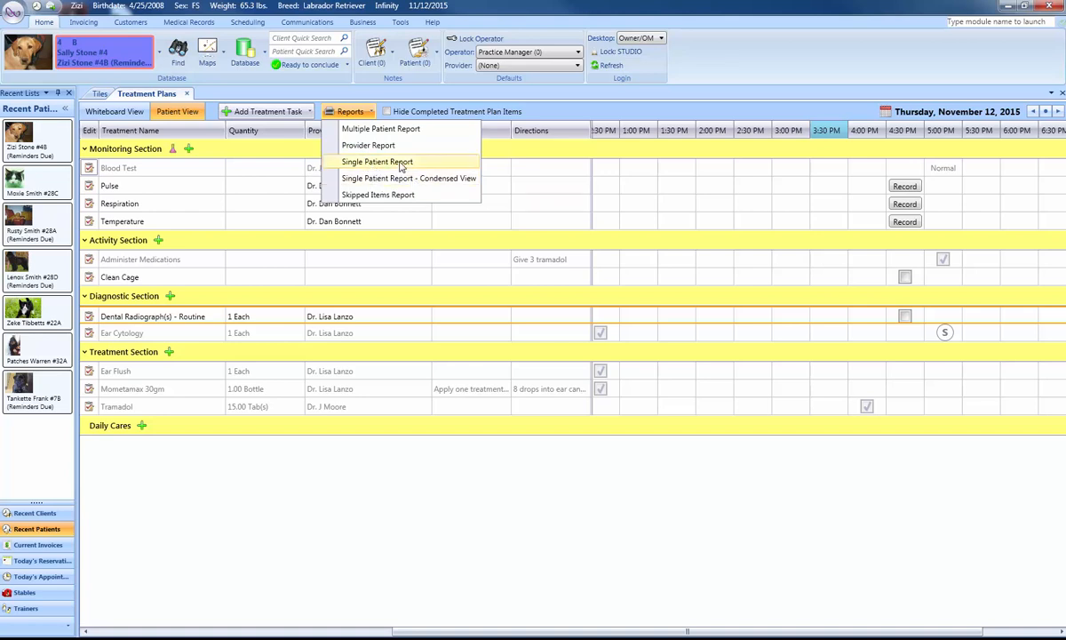
click(387, 196)
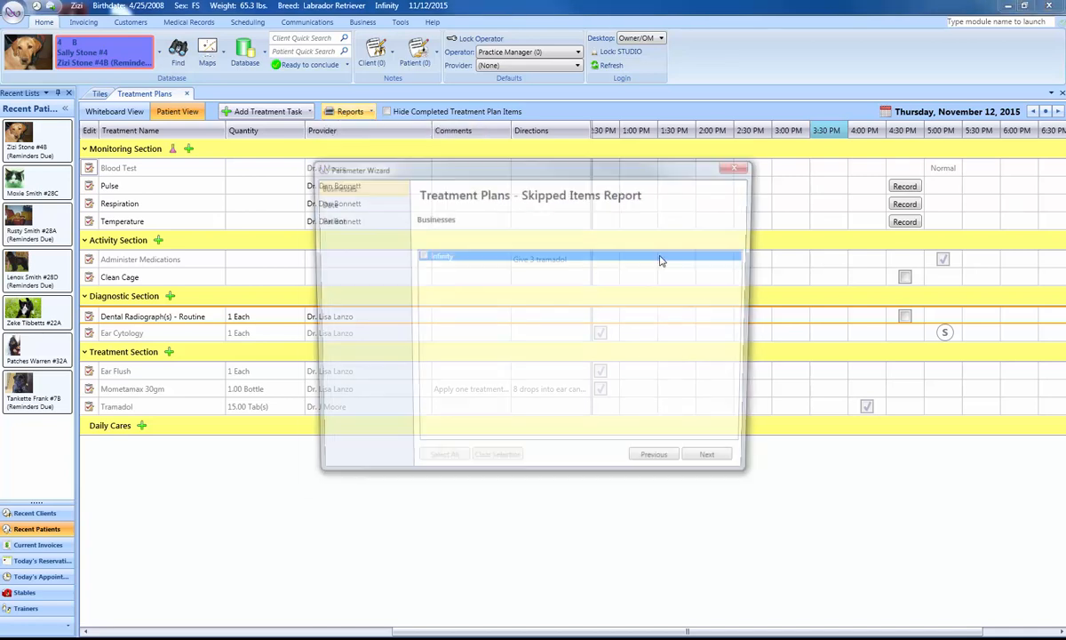
click(721, 467)
click(719, 466)
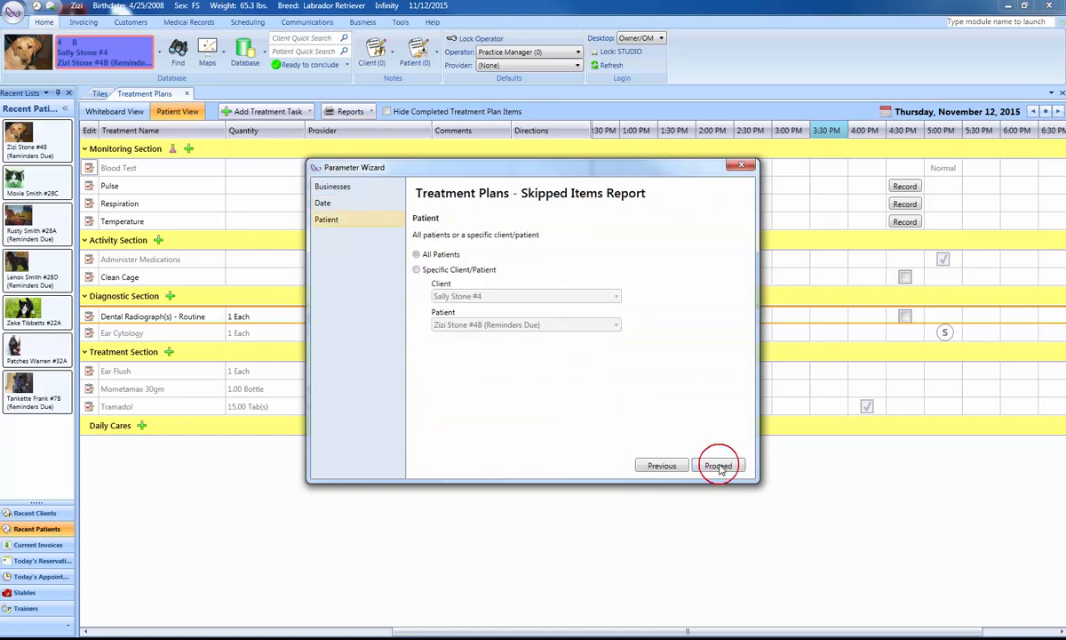
click(720, 467)
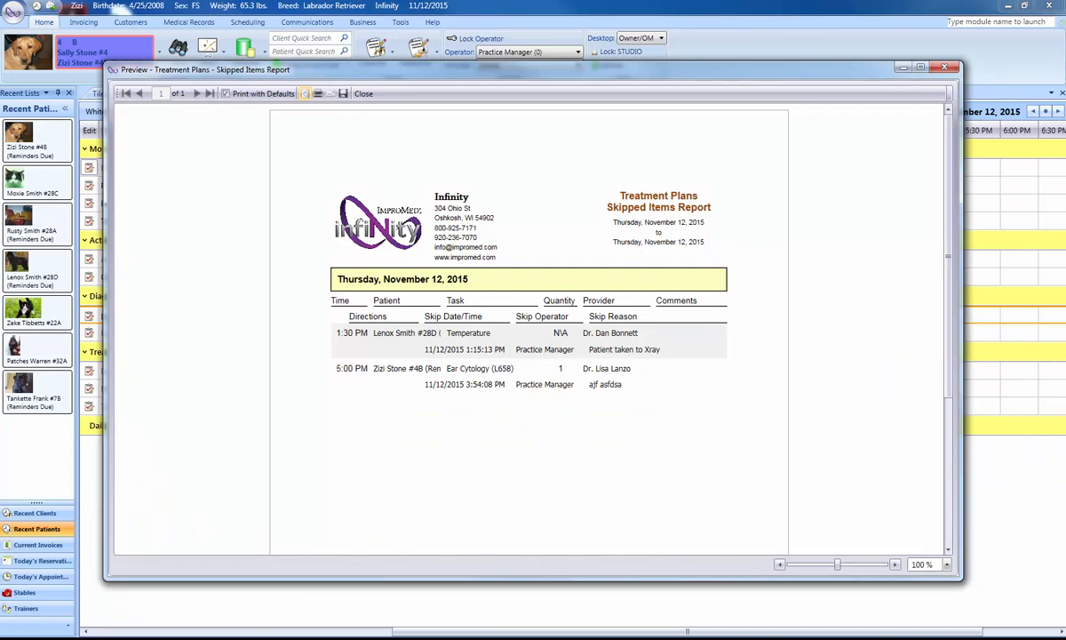
click(947, 67)
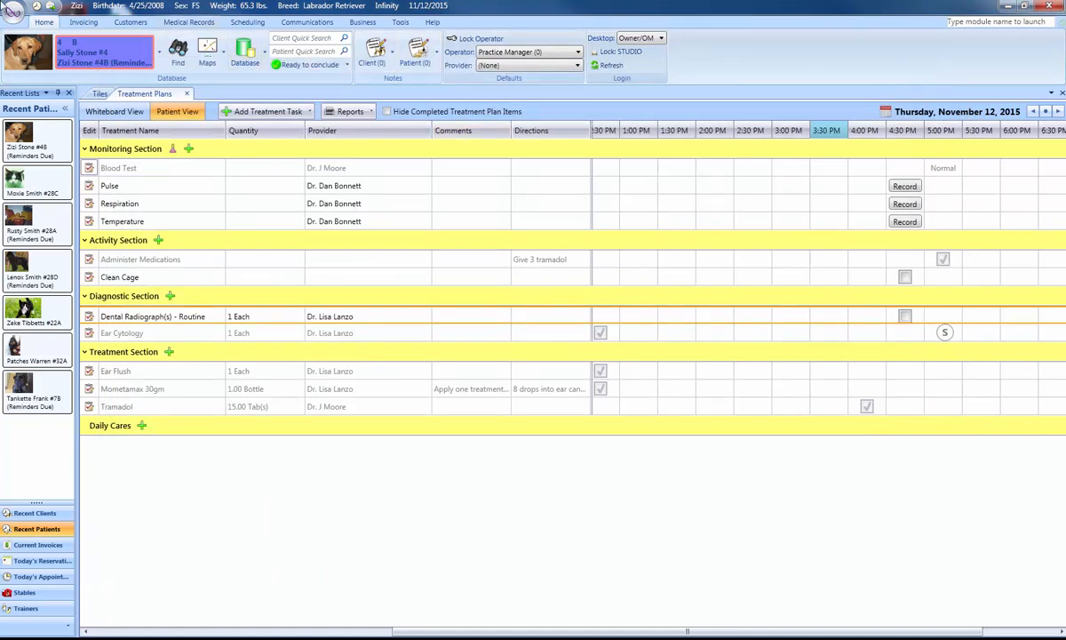
Open the treatment plan setup for activity tasks and view the forms for adding an activity and editing Administer Medications, without saving.
click(84, 23)
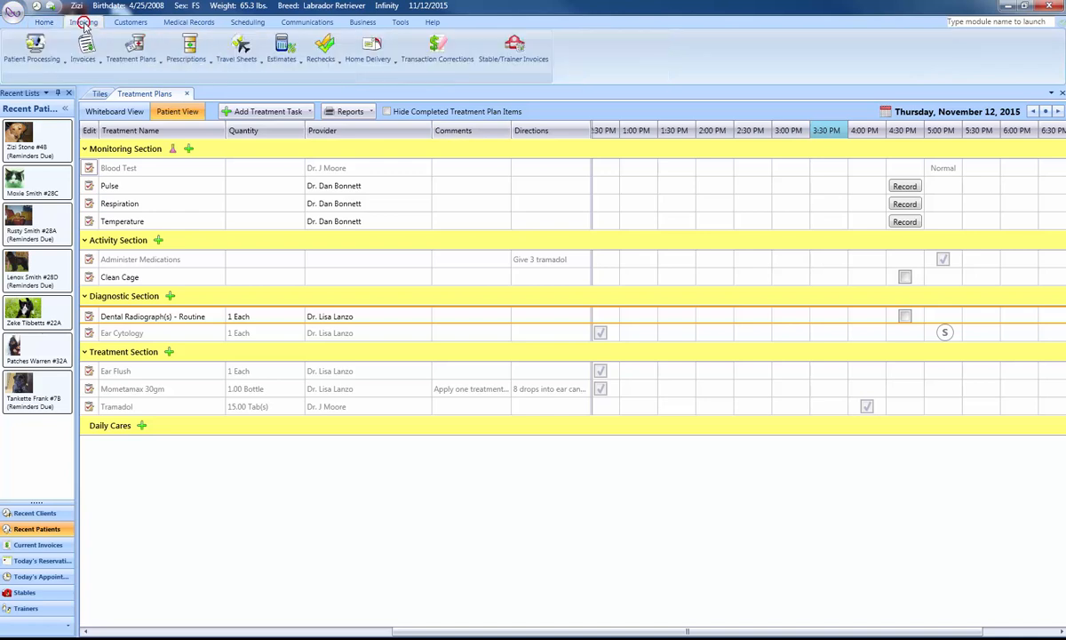
click(146, 67)
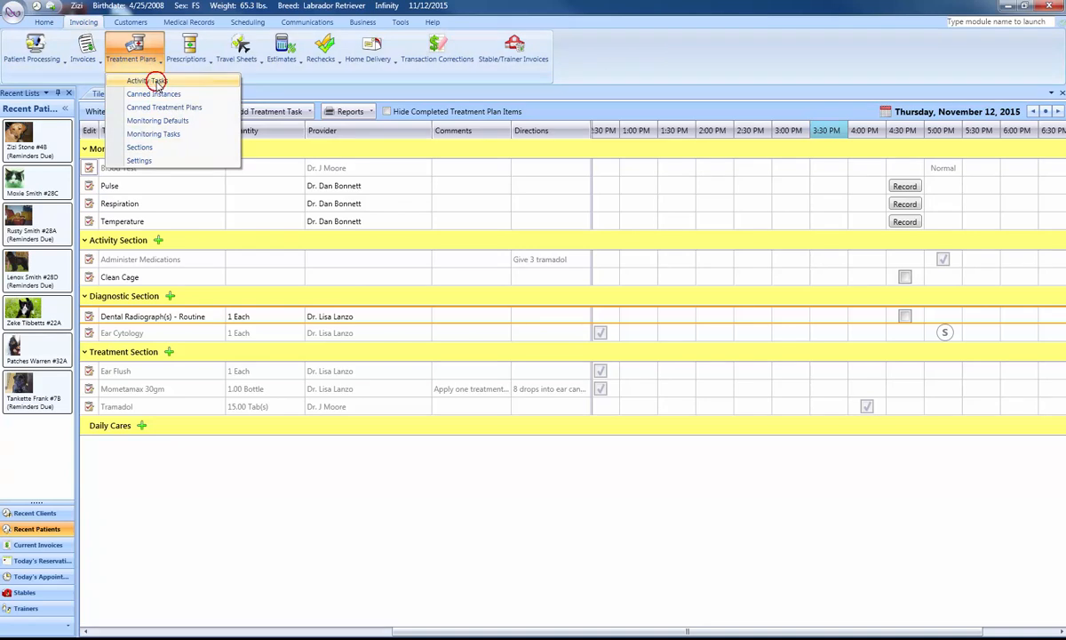
click(153, 81)
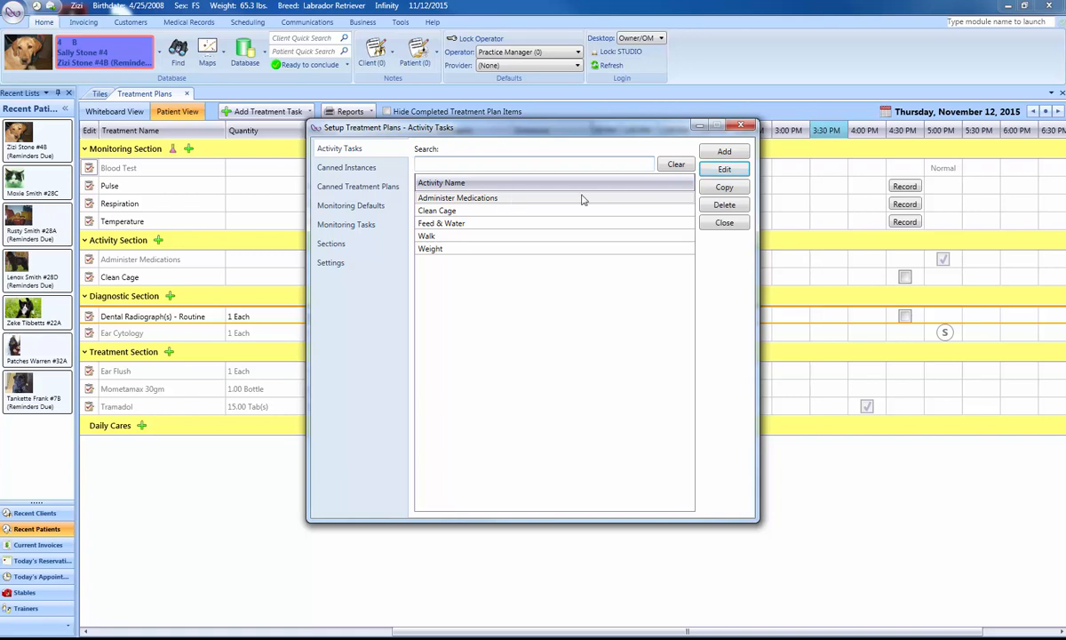
click(724, 153)
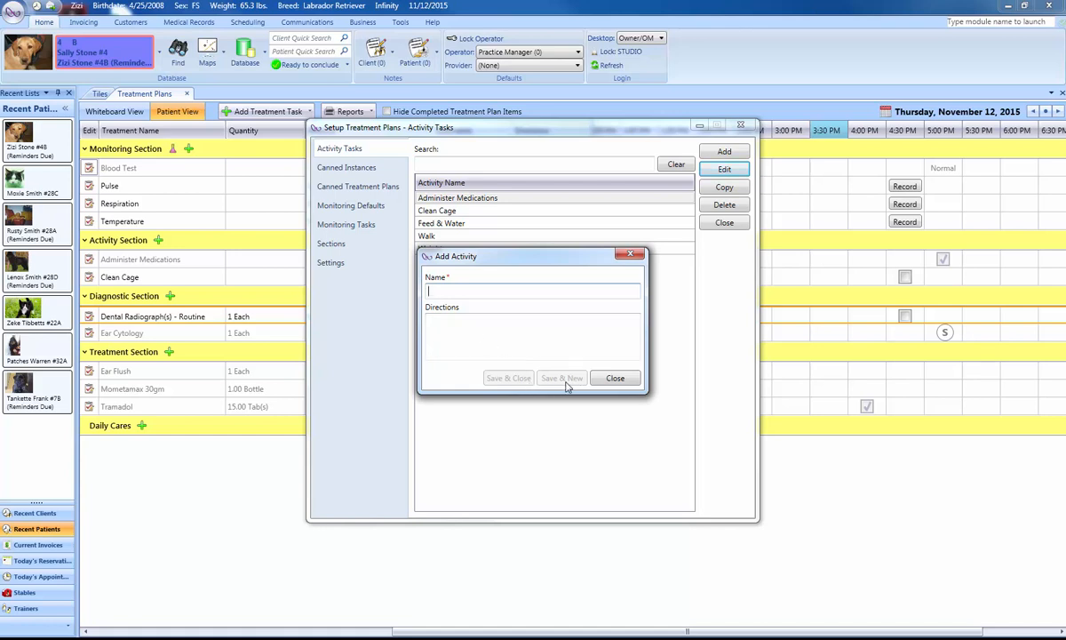
click(614, 379)
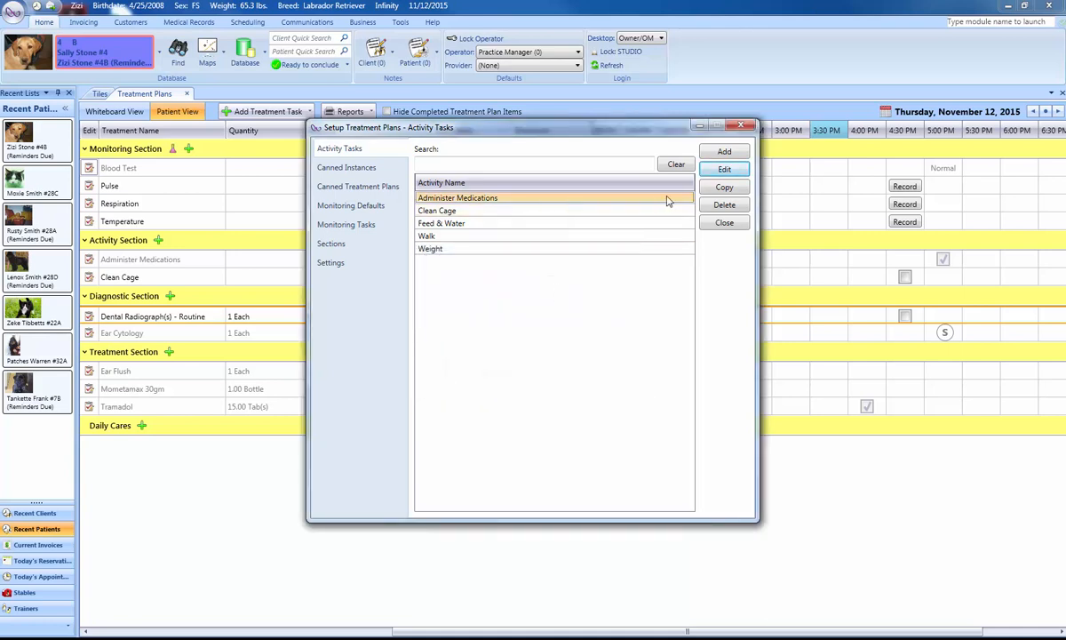
click(723, 173)
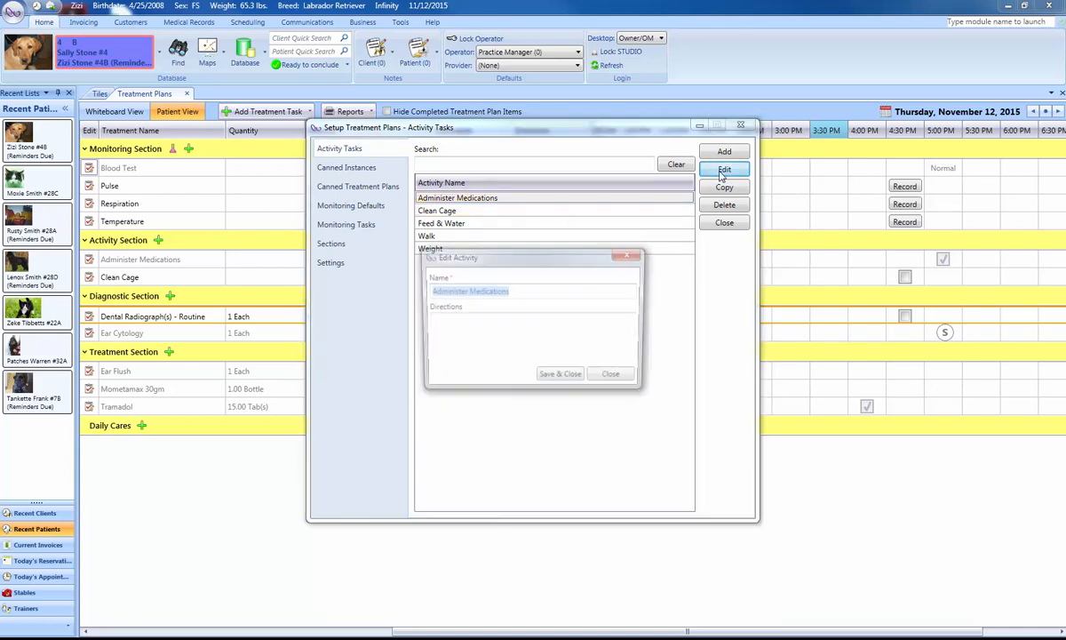
click(614, 379)
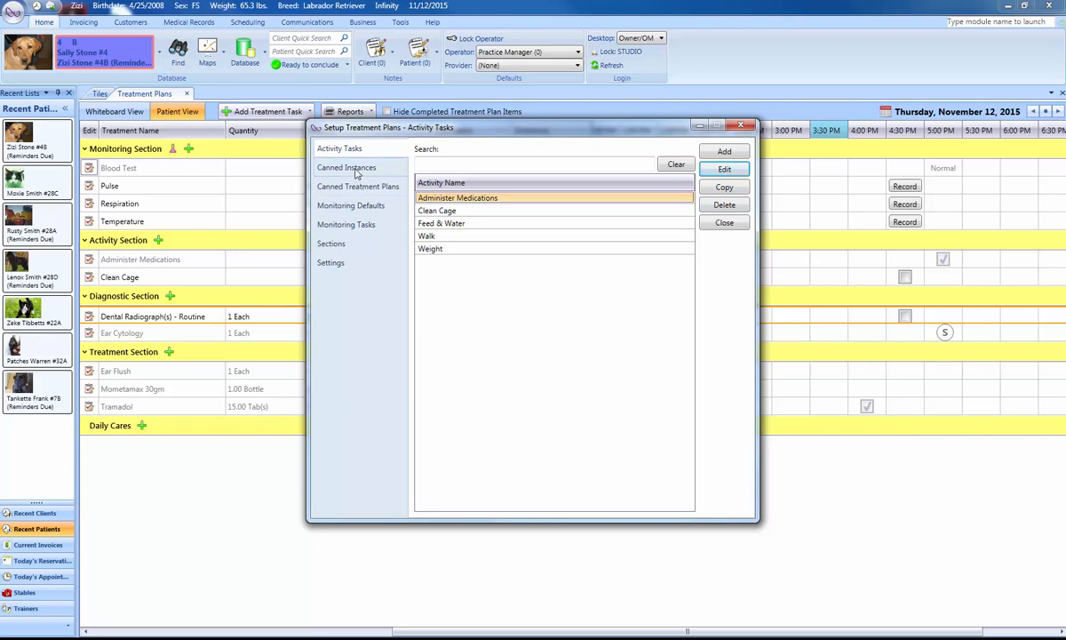
Reposition the setup window clear of the schedule times and view the list of canned instances.
drag(456, 130, 389, 204)
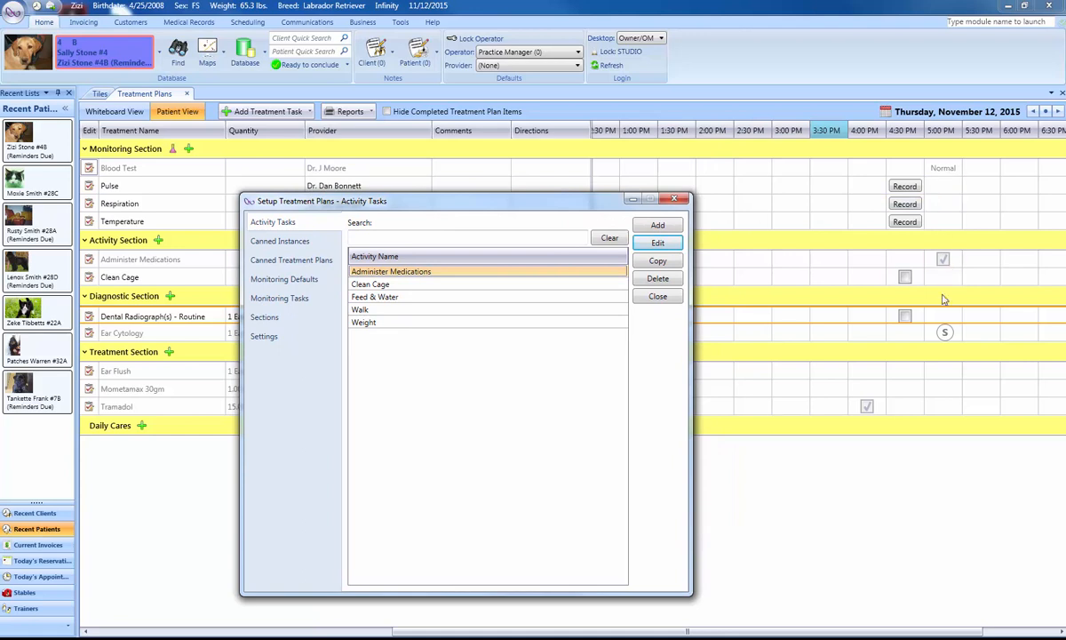
drag(493, 204, 499, 167)
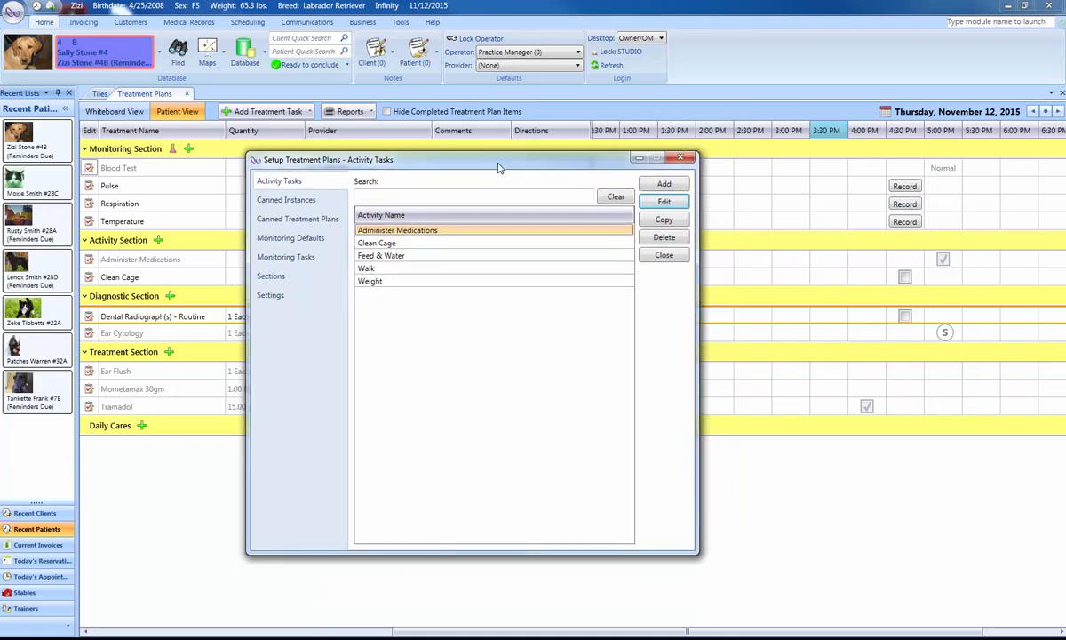
click(284, 200)
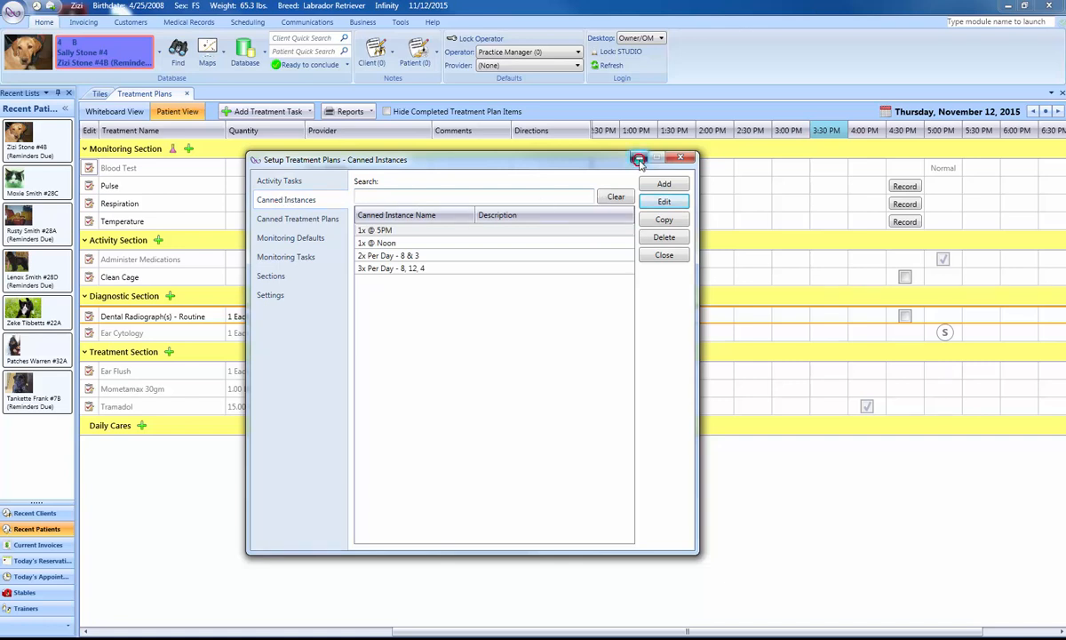
View the canned instances offered when adding a Blood Test monitoring task for the patient, and cancel without adding the task.
click(639, 159)
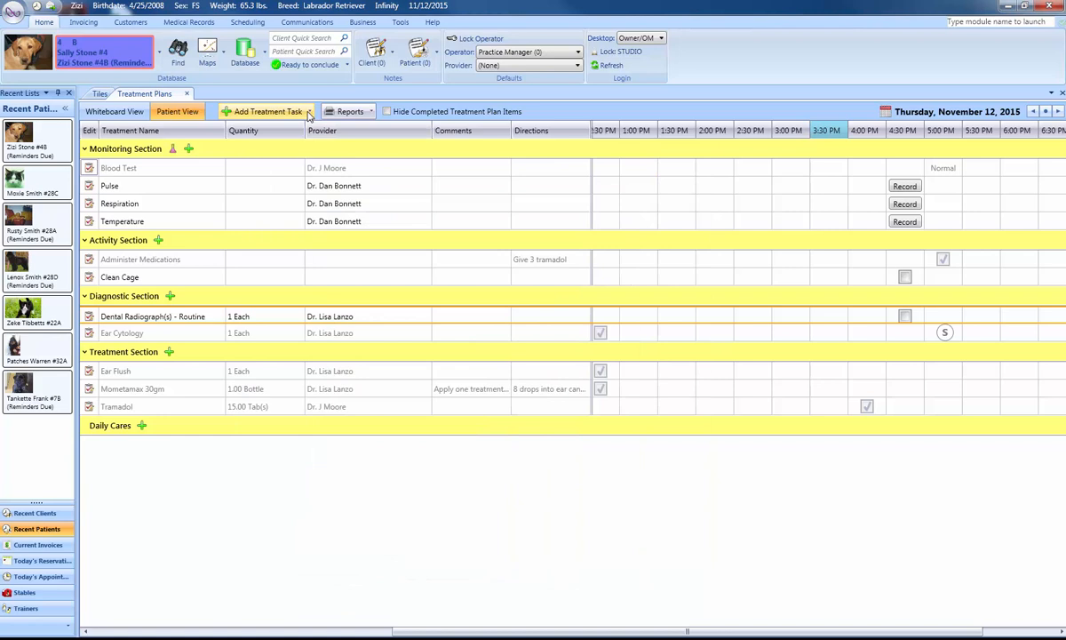
click(308, 113)
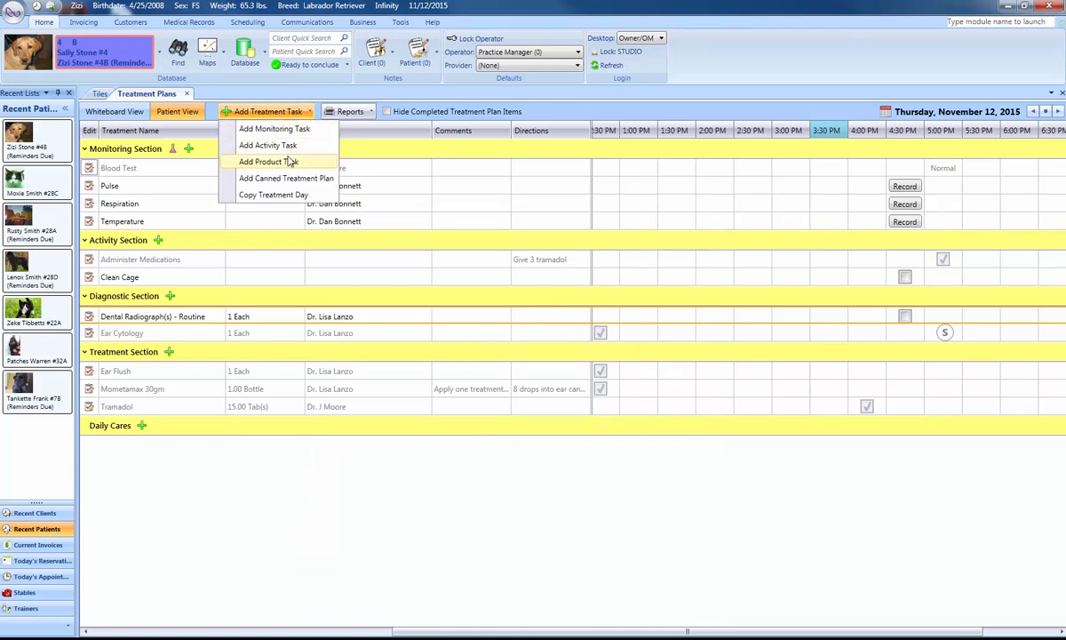
click(282, 129)
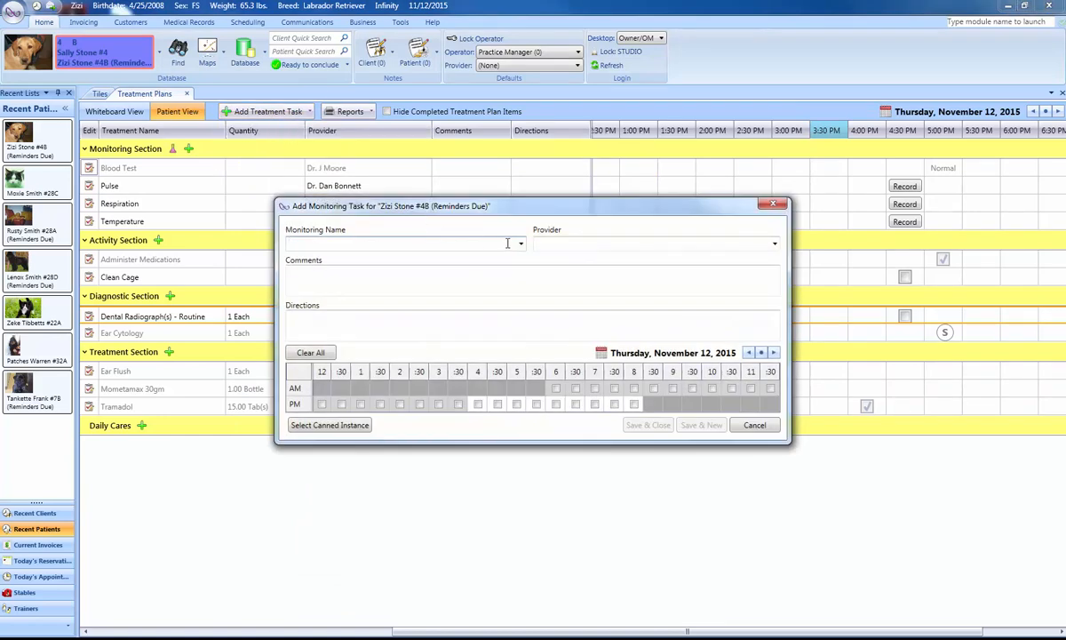
click(521, 244)
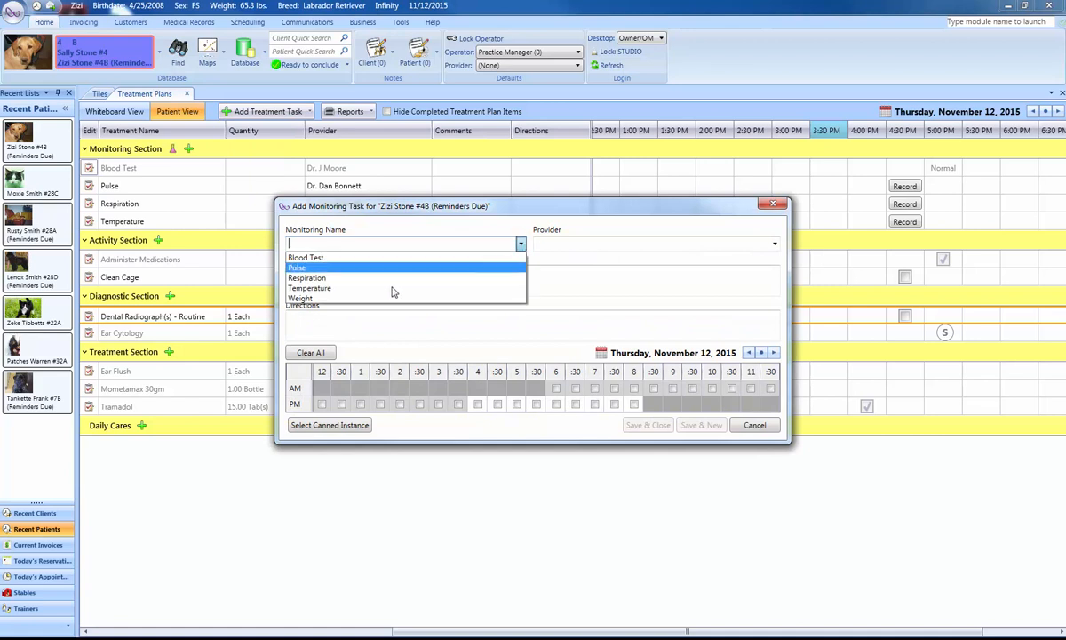
click(303, 257)
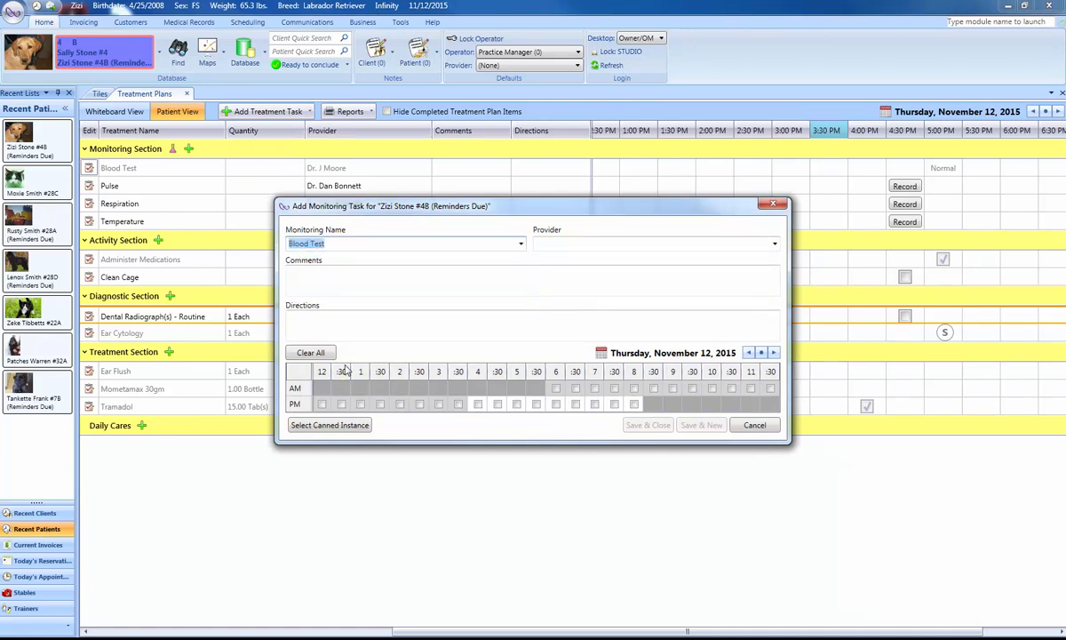
click(335, 427)
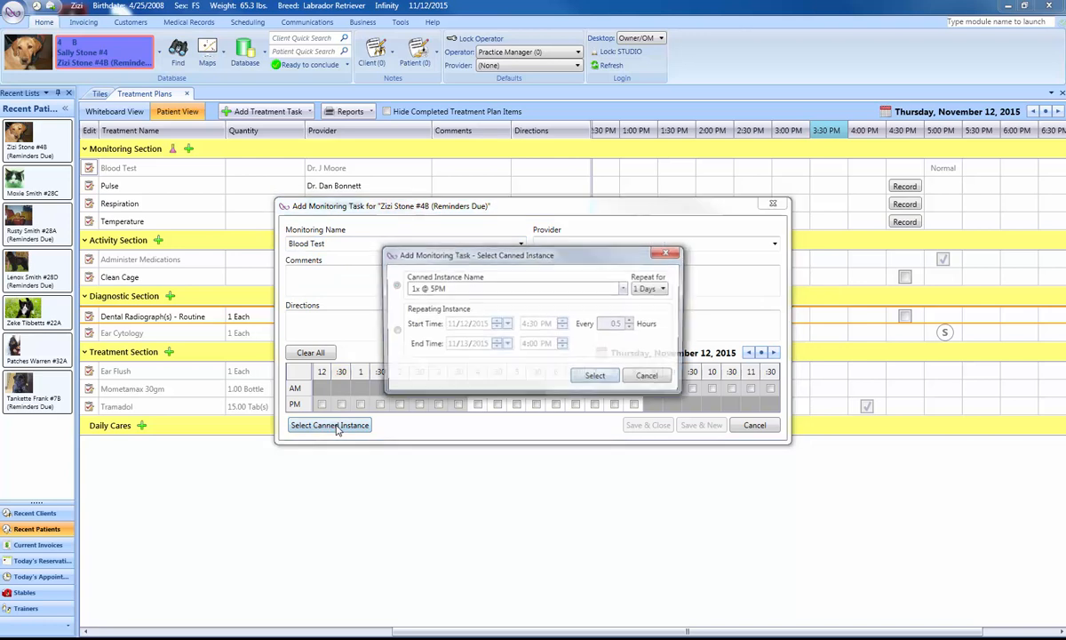
click(623, 289)
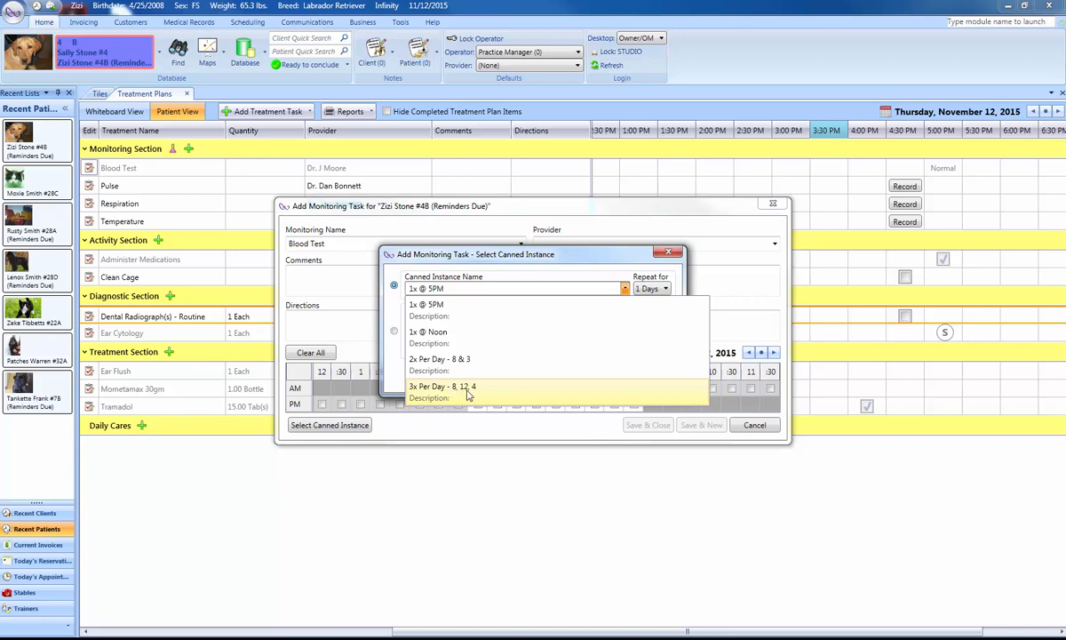
click(544, 262)
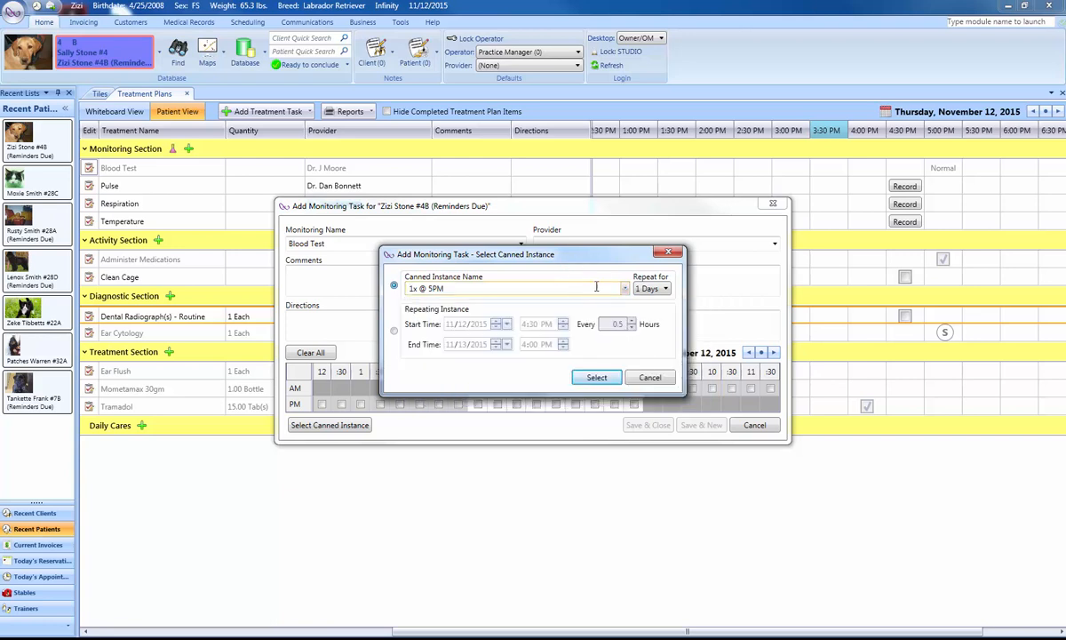
click(652, 379)
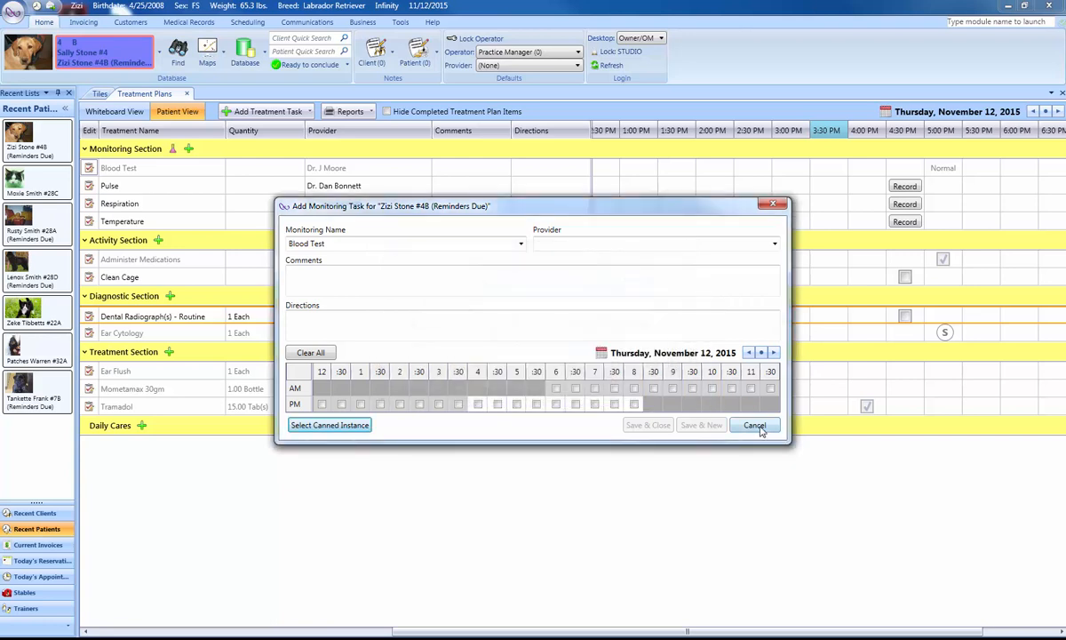
click(754, 424)
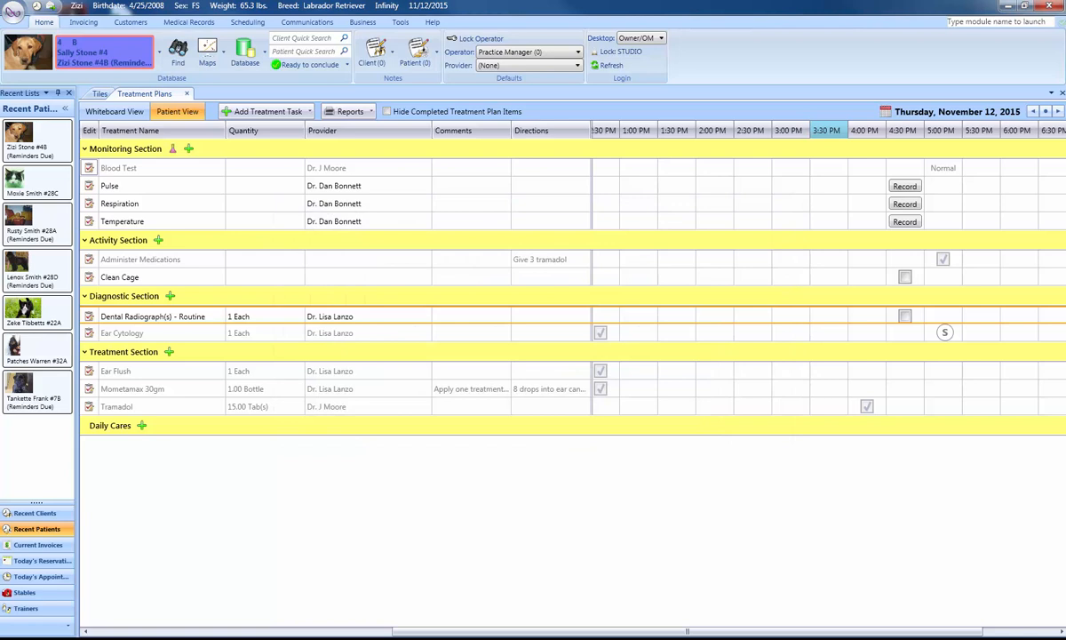
Return to the treatment plan setup and save a new canned instance named 1x @ 9AM, scheduled for 9 AM and repeating for 1 day.
mouse_move(214, 638)
click(277, 592)
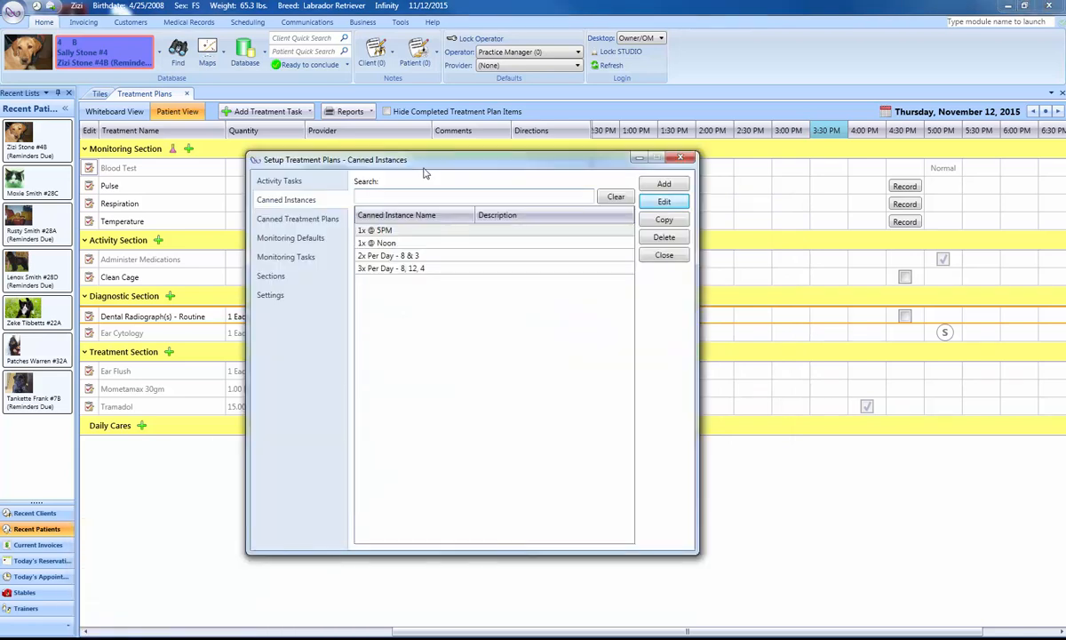
click(665, 185)
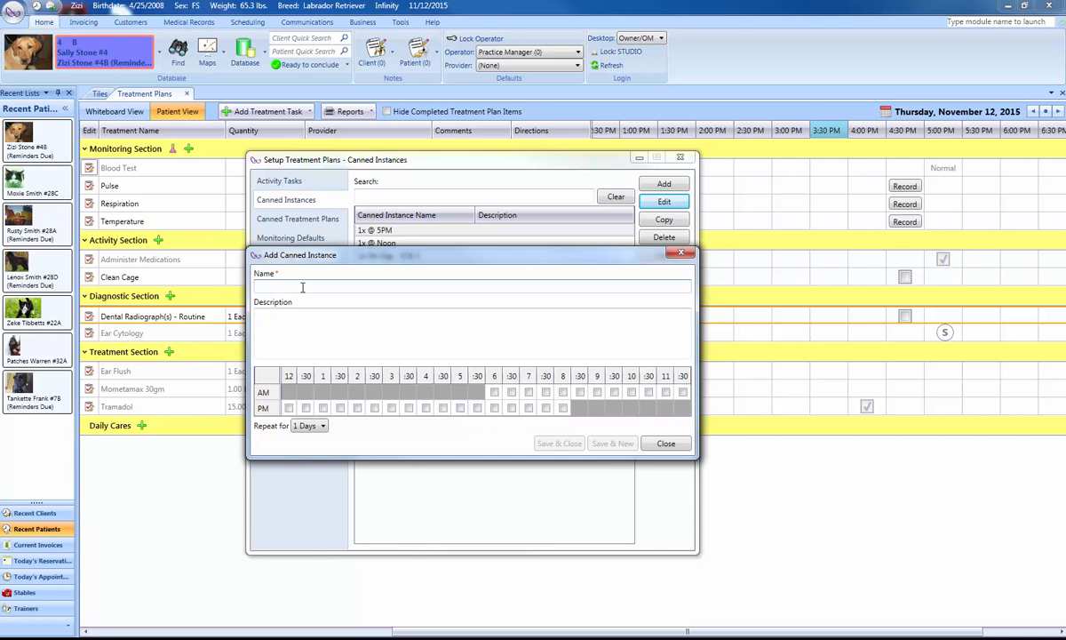
text(1x @)
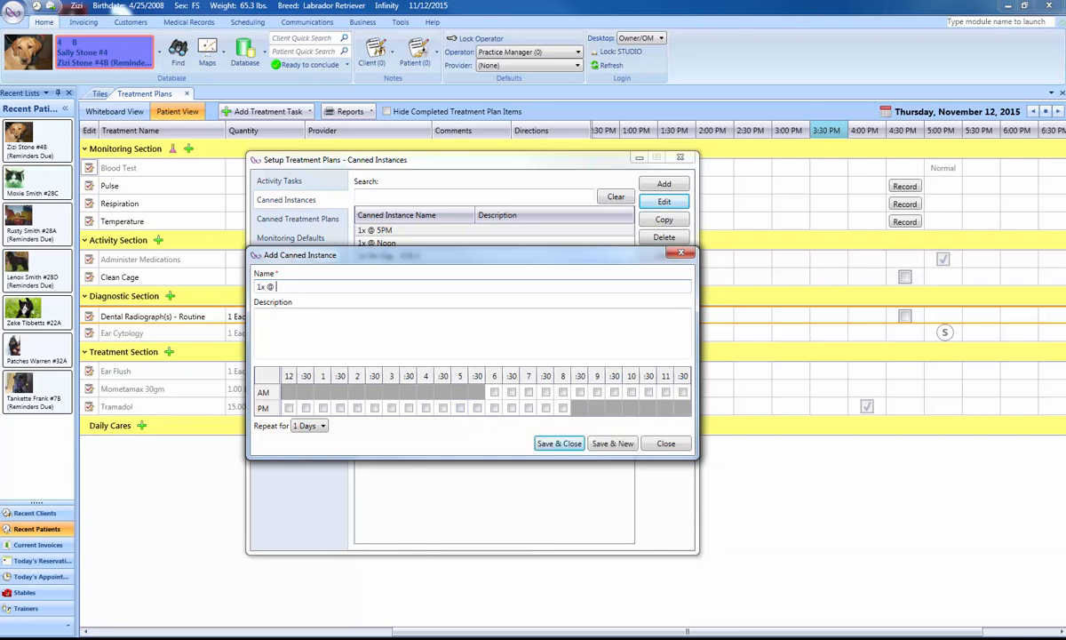
text( 9AM)
click(597, 393)
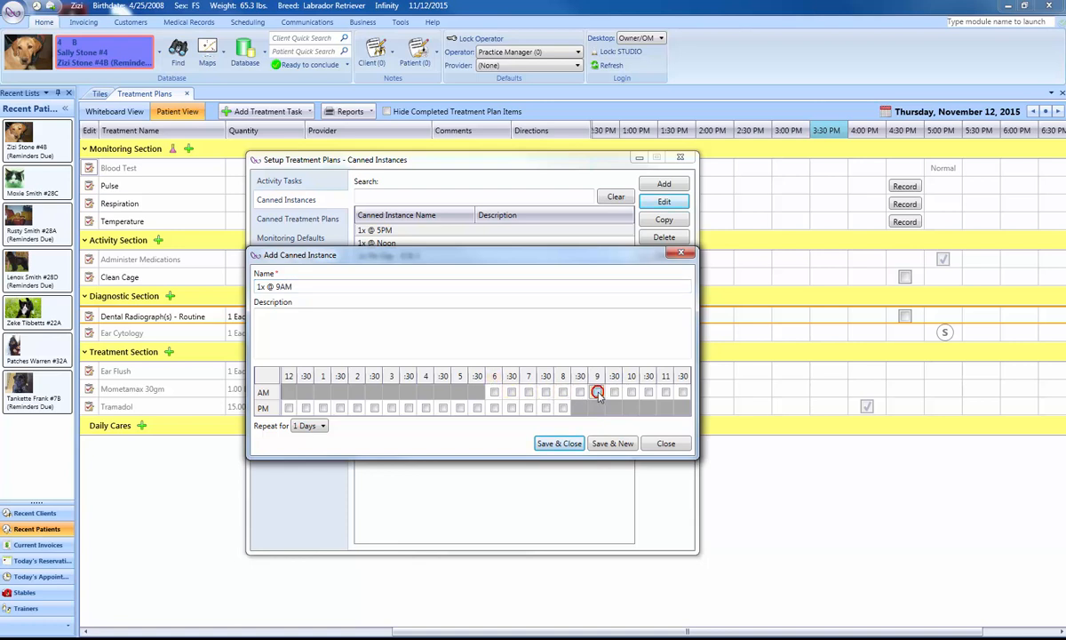
click(323, 427)
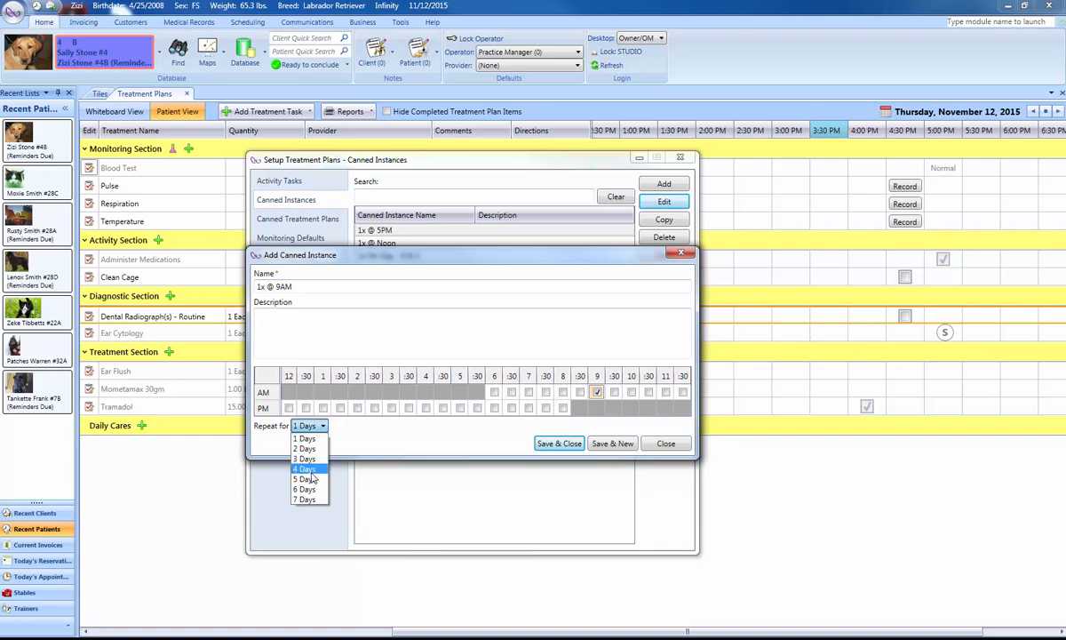
click(408, 437)
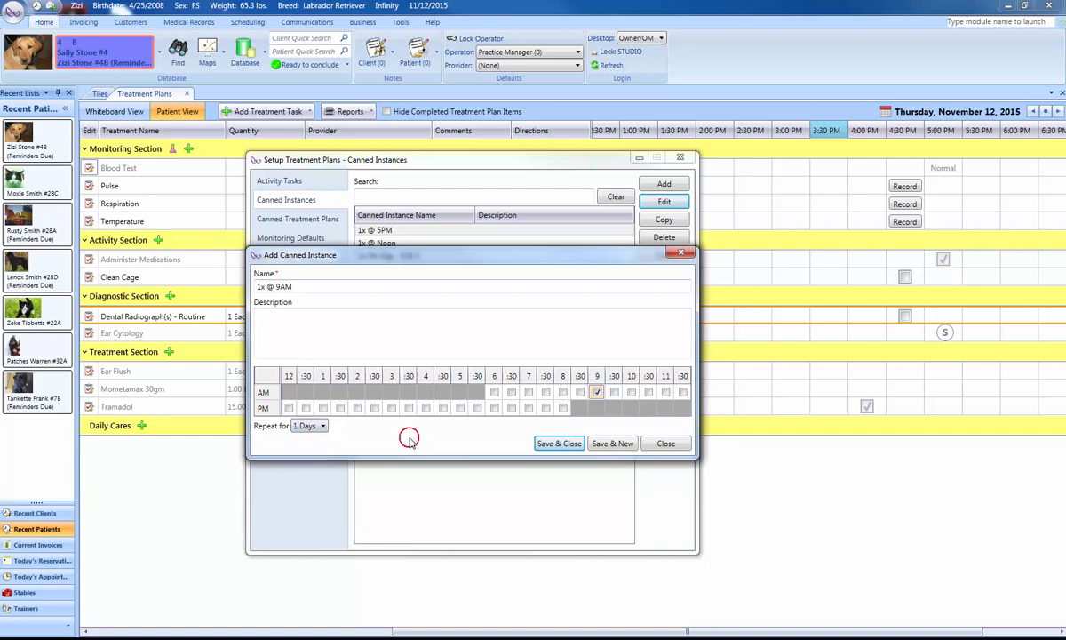
click(558, 443)
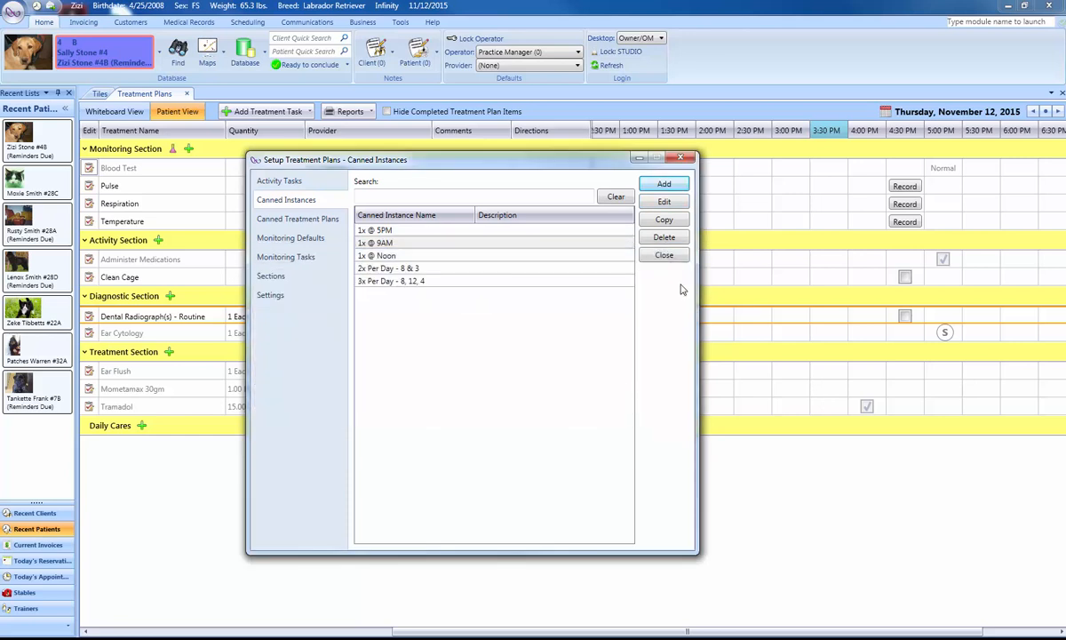
Start a new canned treatment plan named Dental and add the Pulse monitoring task with the canned instance 1x @ 9AM.
click(317, 223)
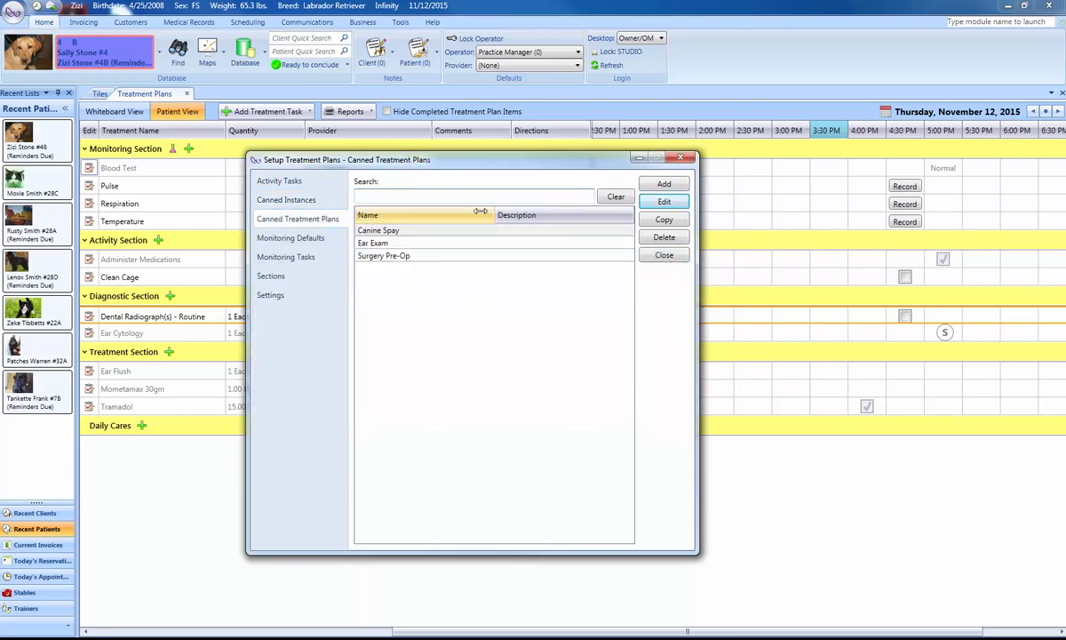
click(663, 184)
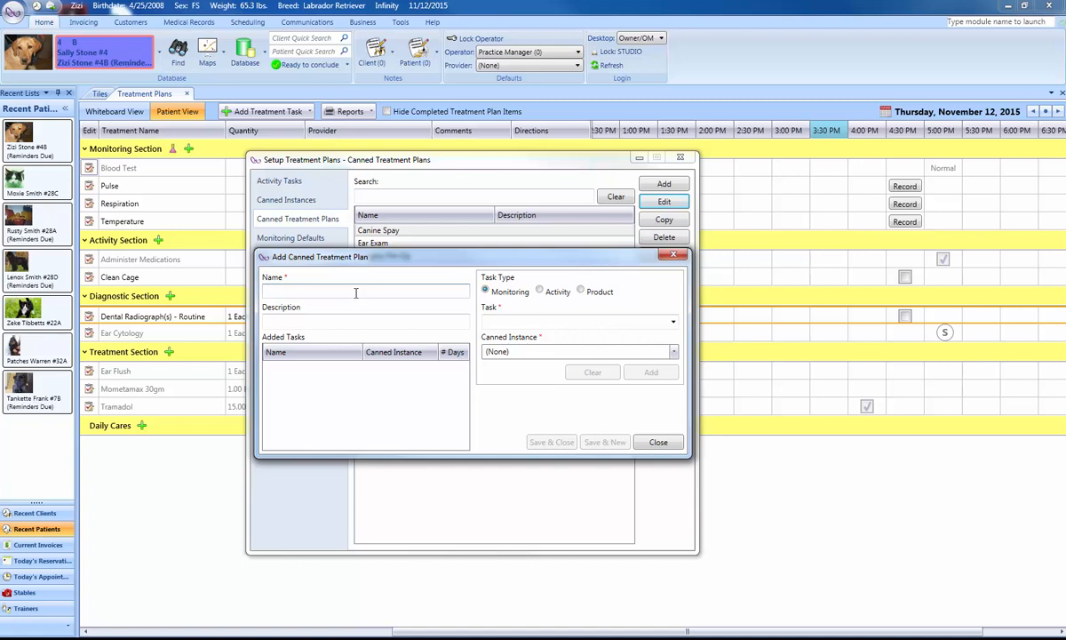
text(Dental)
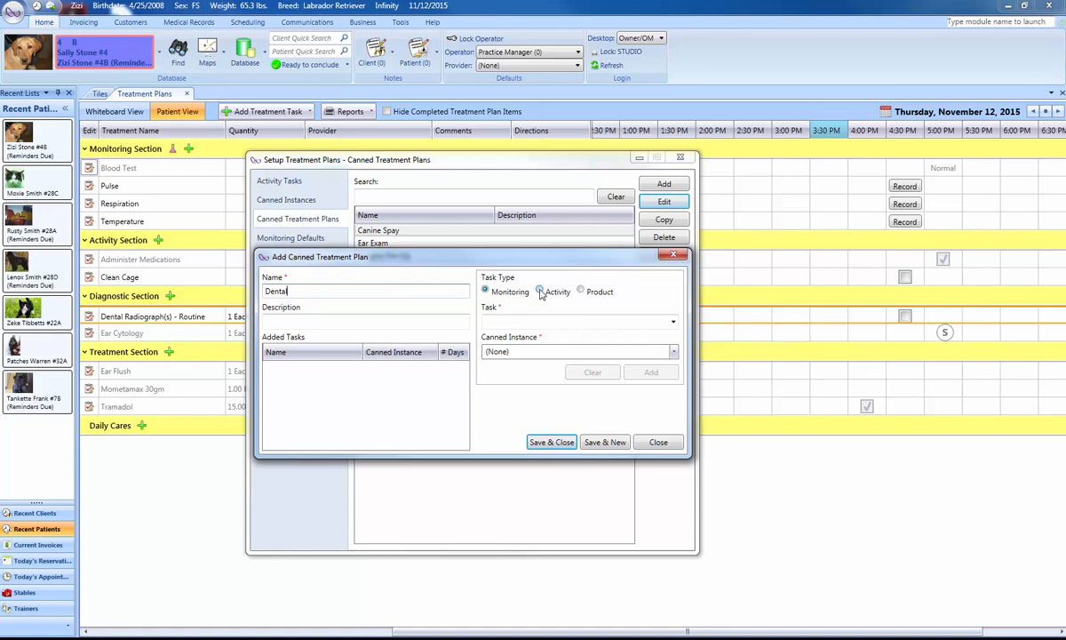
click(673, 325)
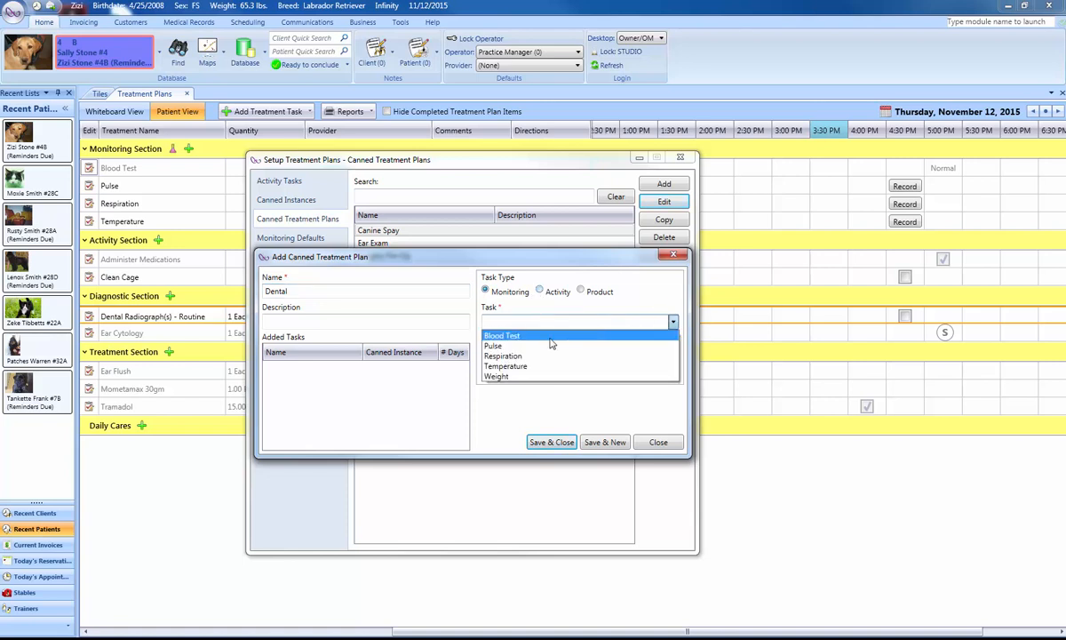
click(500, 346)
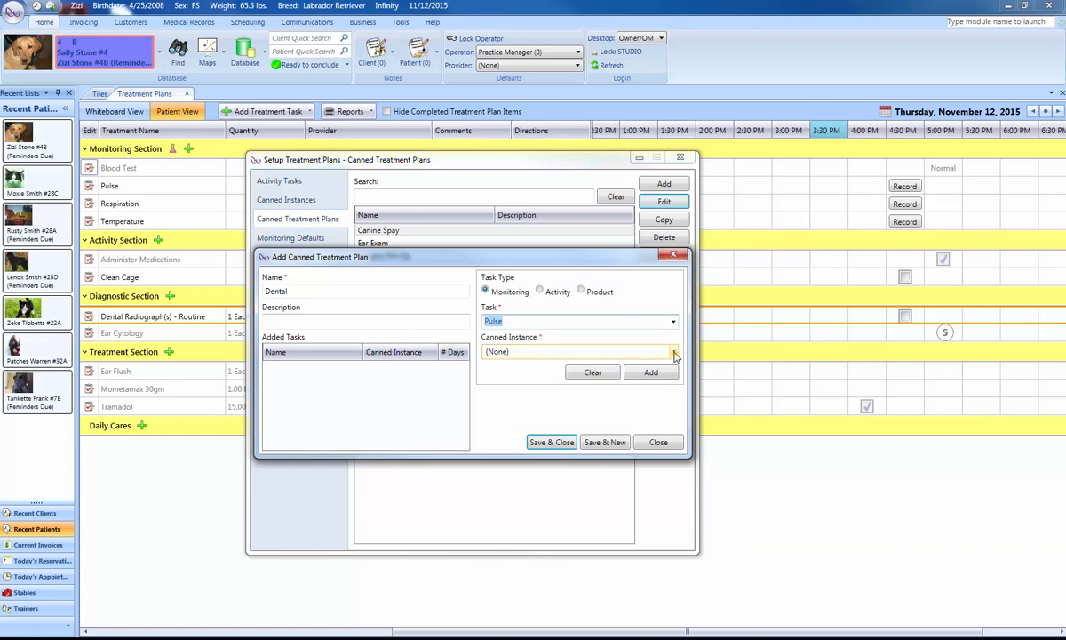
click(675, 352)
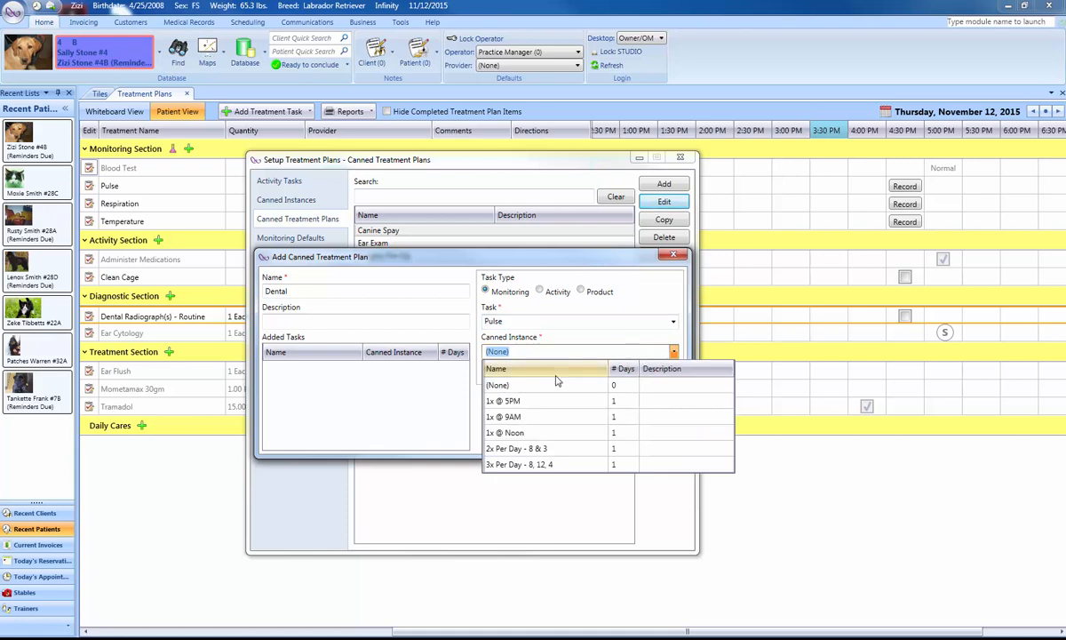
click(545, 418)
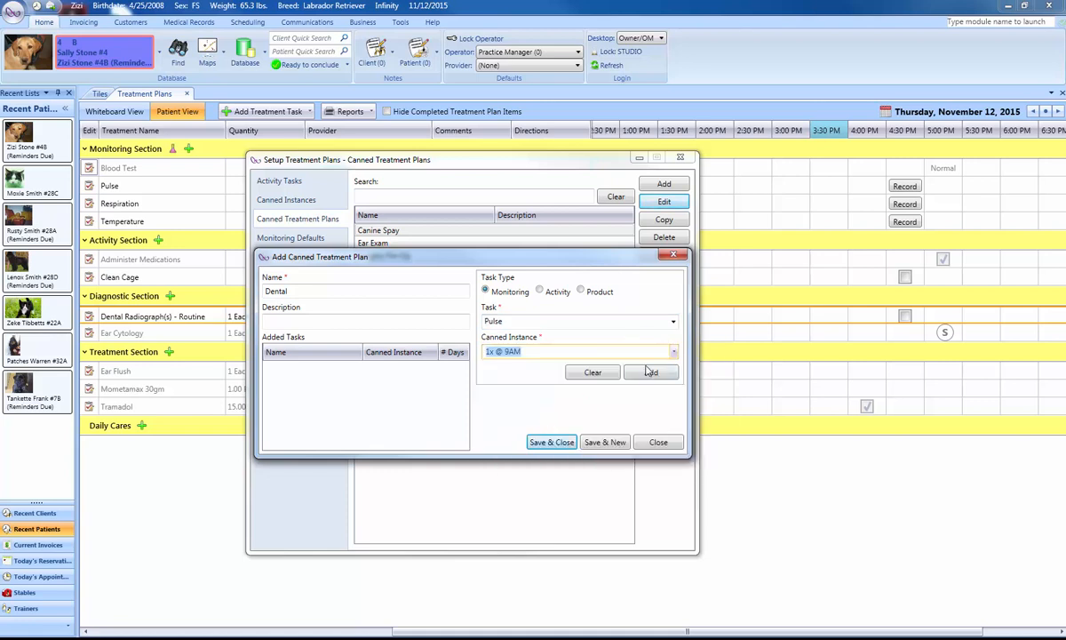
click(650, 374)
Add the Clean Cage activity task to the Dental plan with the canned instance left at (None).
click(542, 292)
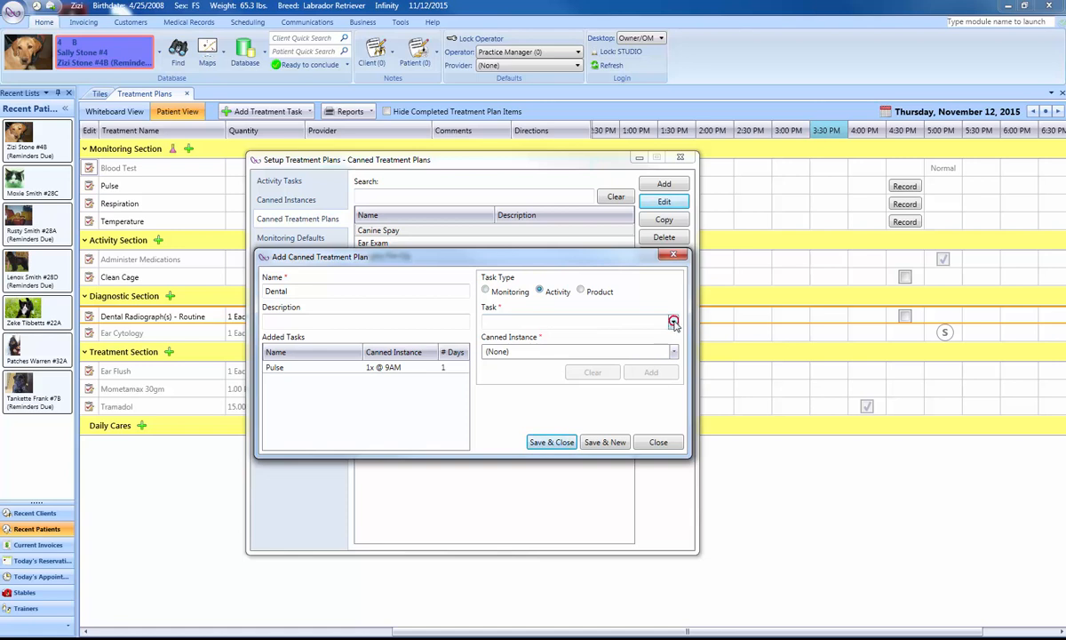
click(642, 322)
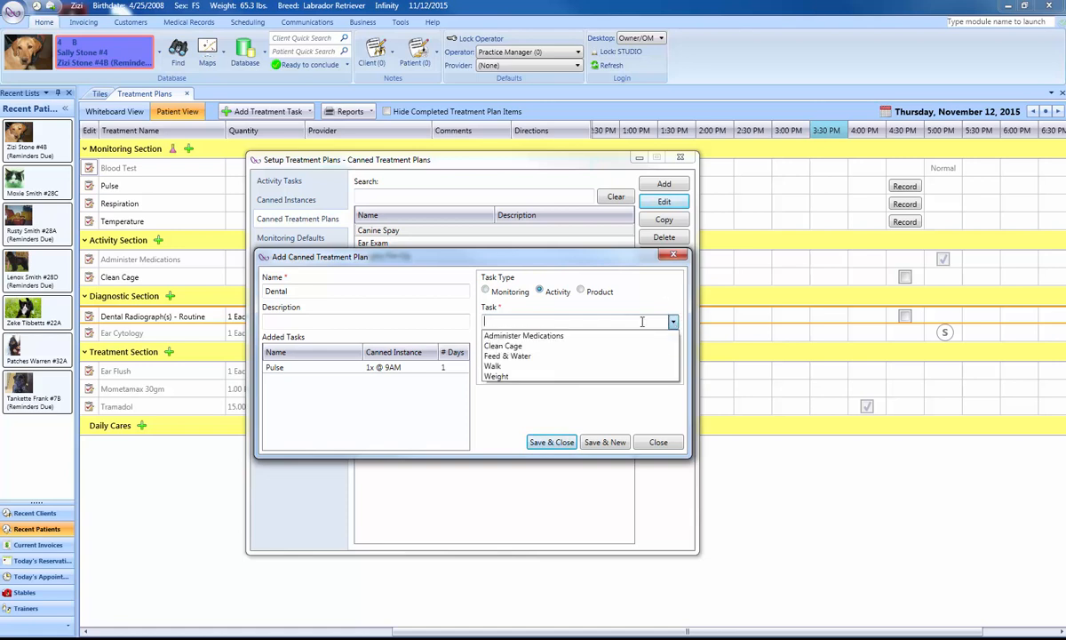
click(532, 346)
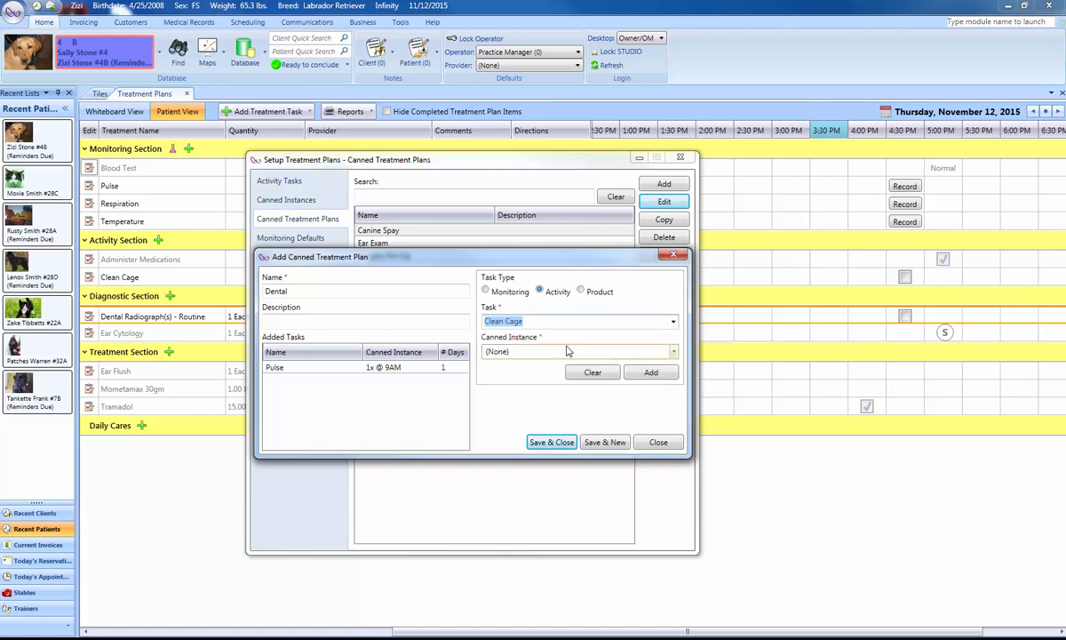
click(652, 371)
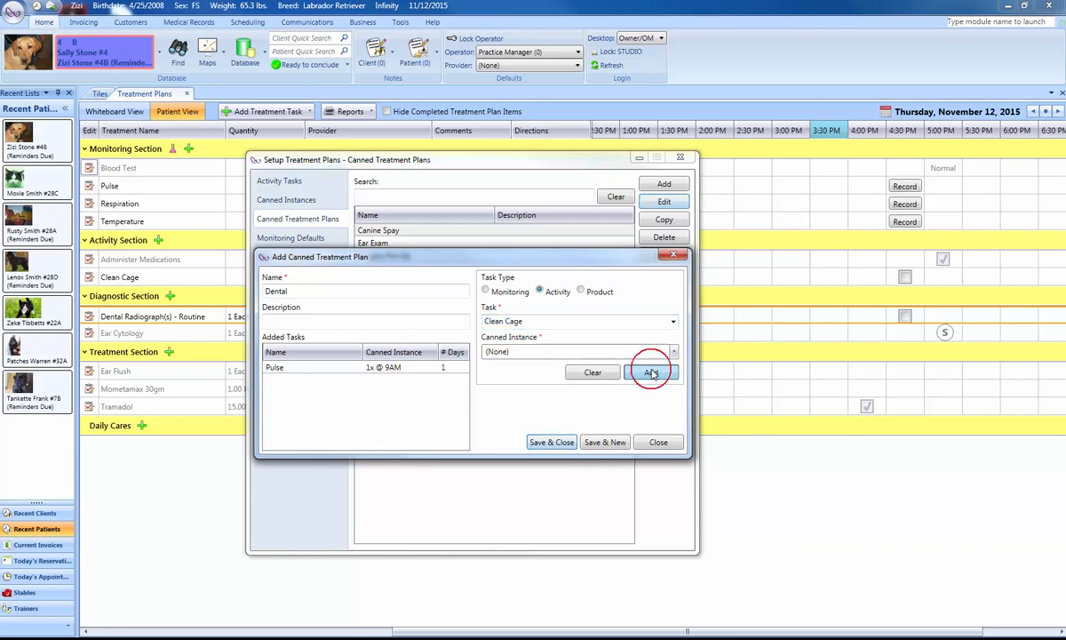
Add the product Exam - Brief to the Dental plan with the canned instance 1x @ 9AM.
click(581, 292)
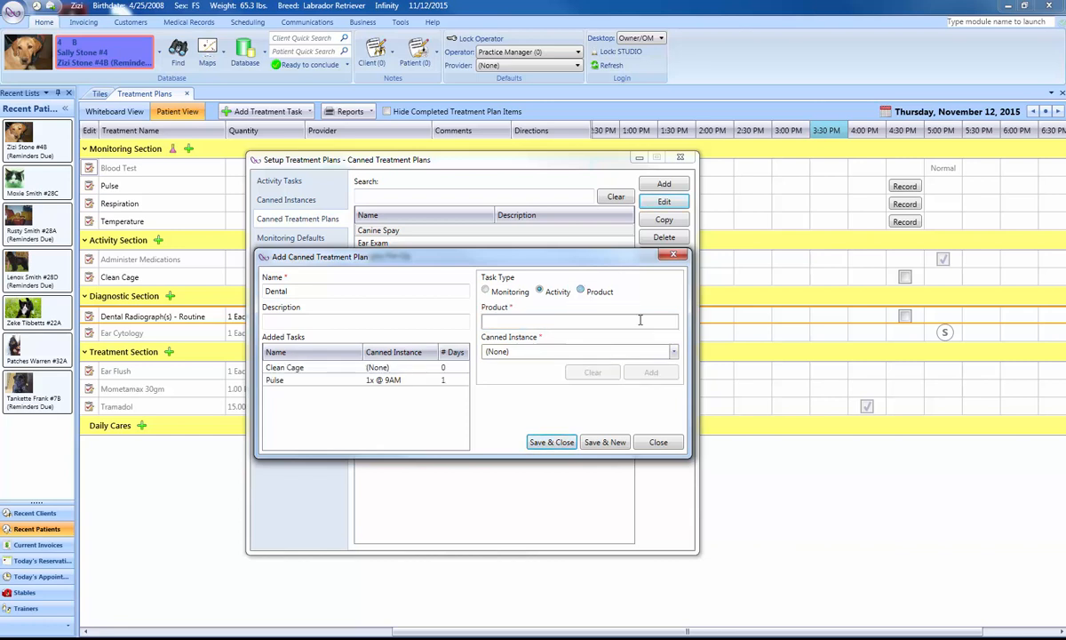
click(544, 322)
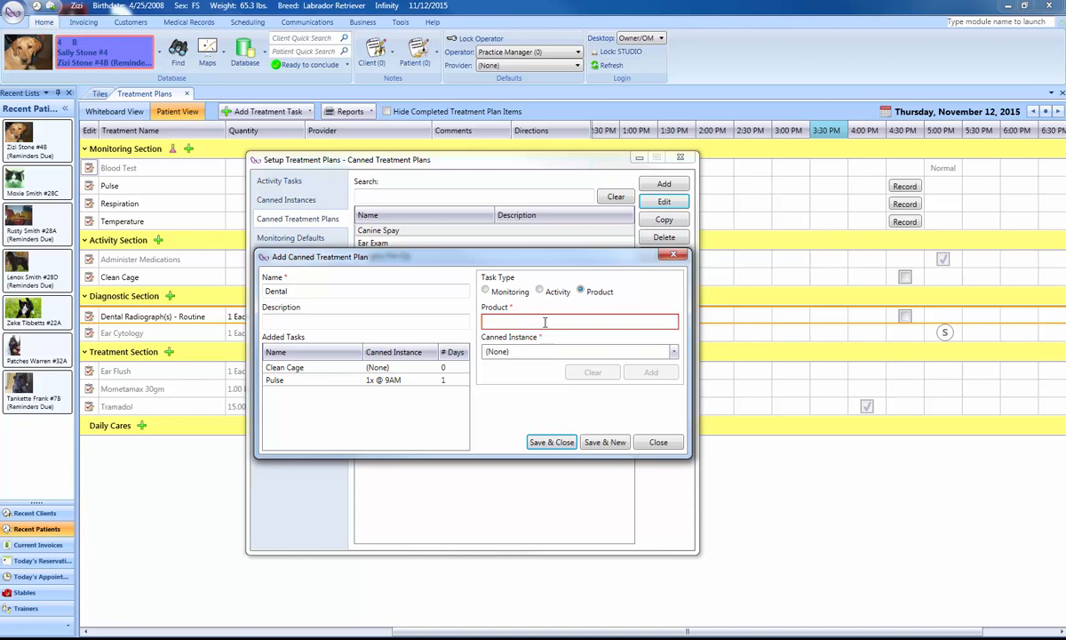
text(exam)
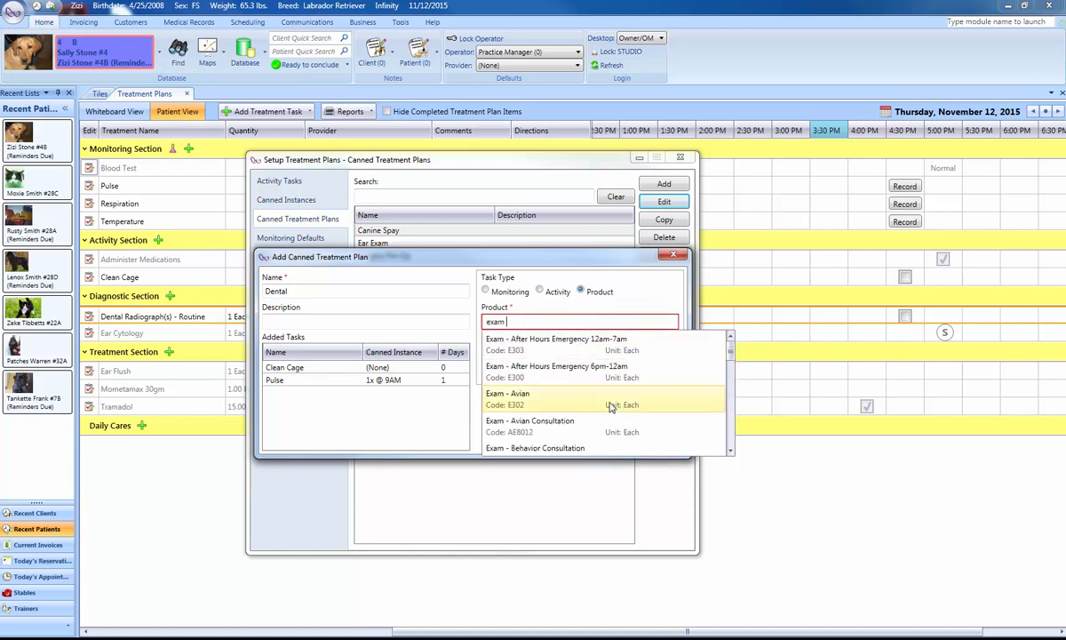
scroll(611, 406, down, 3)
scroll(609, 405, up, 1)
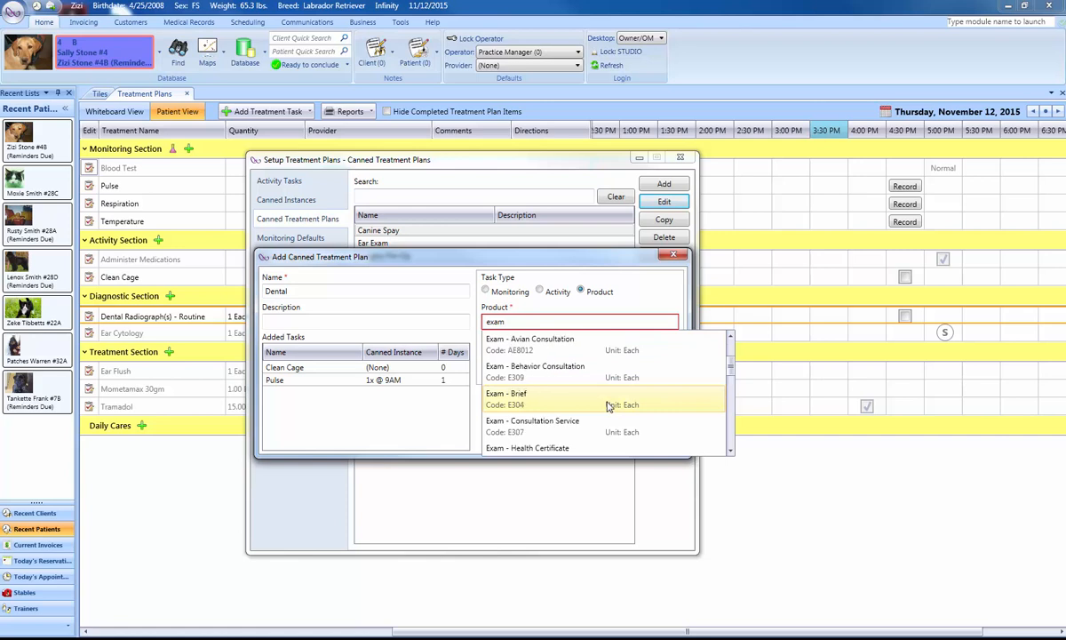
click(575, 391)
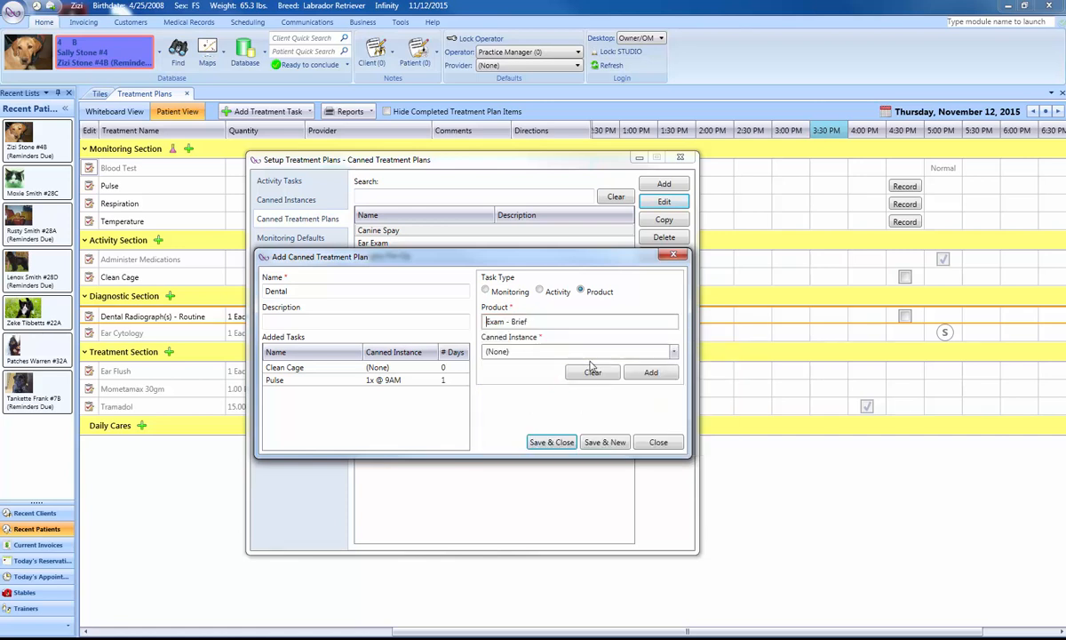
click(674, 351)
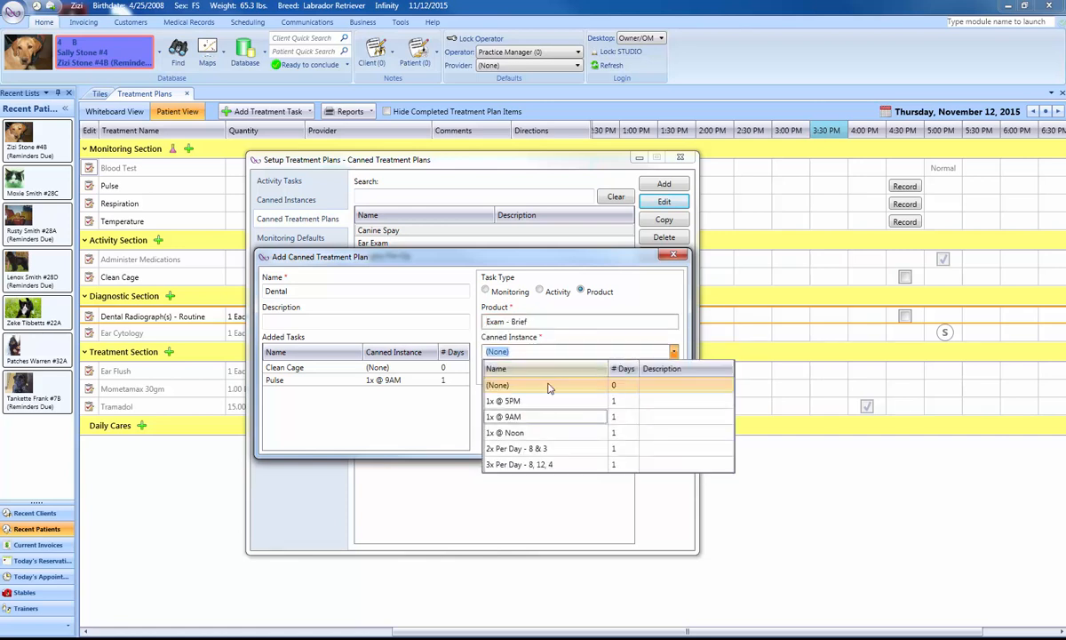
click(497, 416)
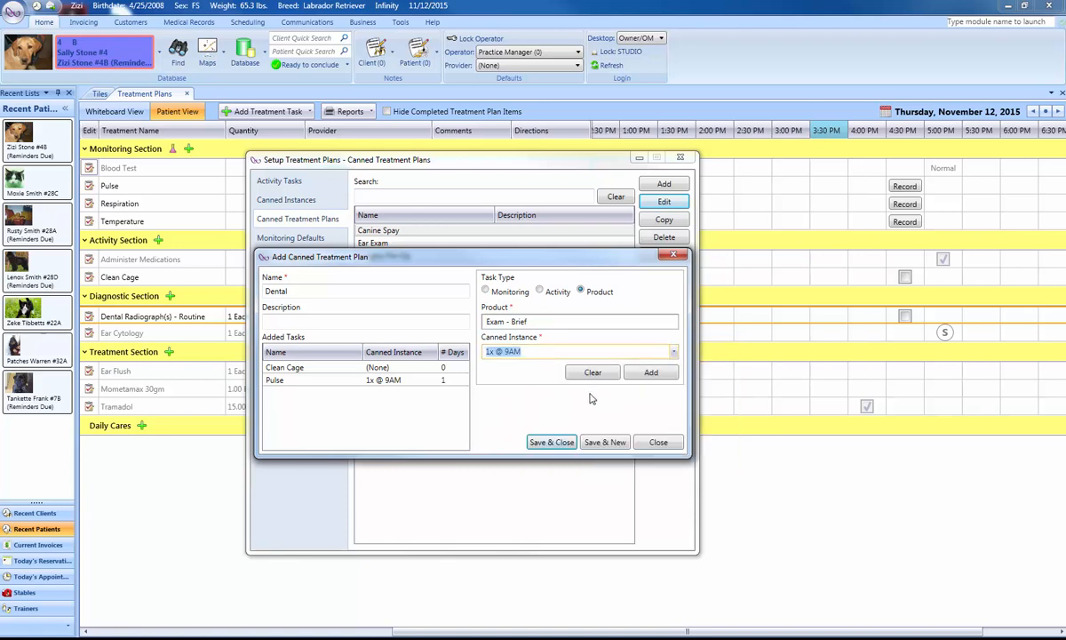
click(650, 372)
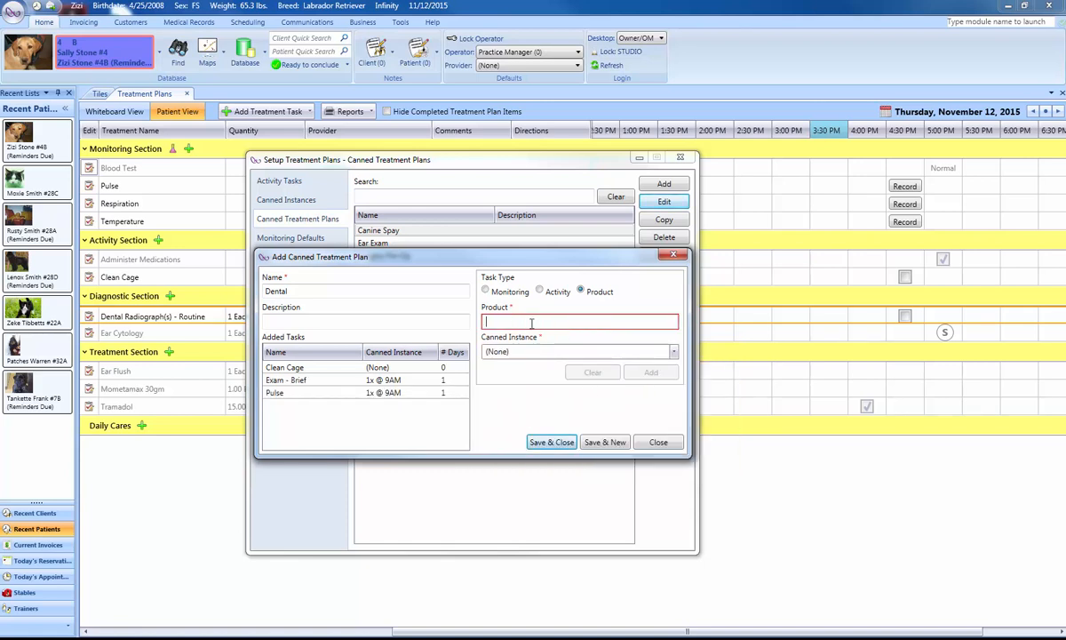
Add the product Oral Surgery (Dental Related) with the canned instance 1x @ 9AM and save the Dental canned treatment plan.
text(dental)
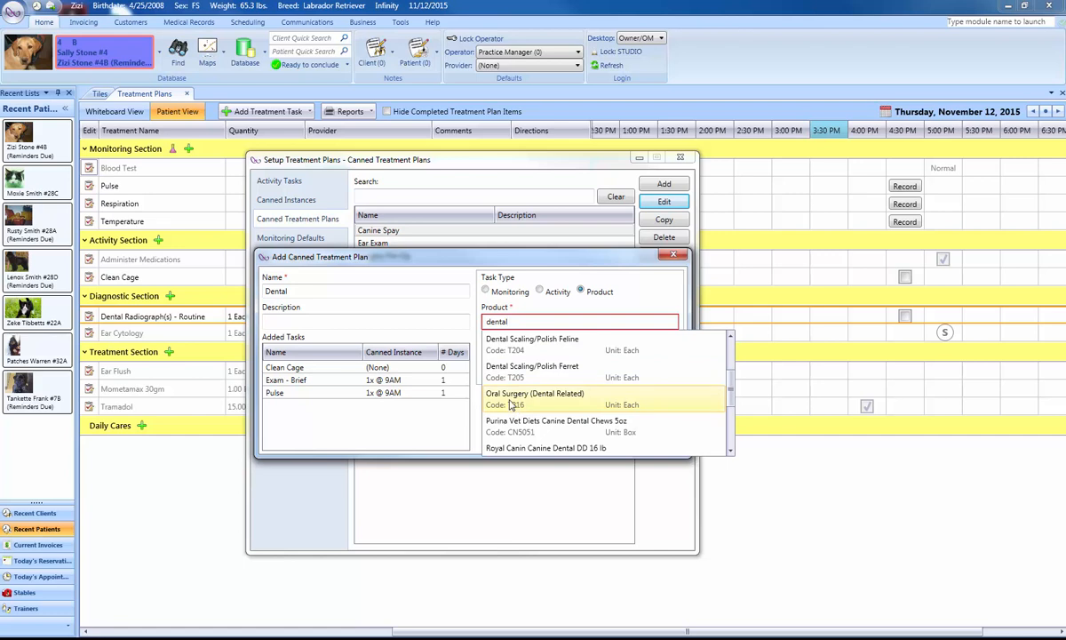
click(509, 399)
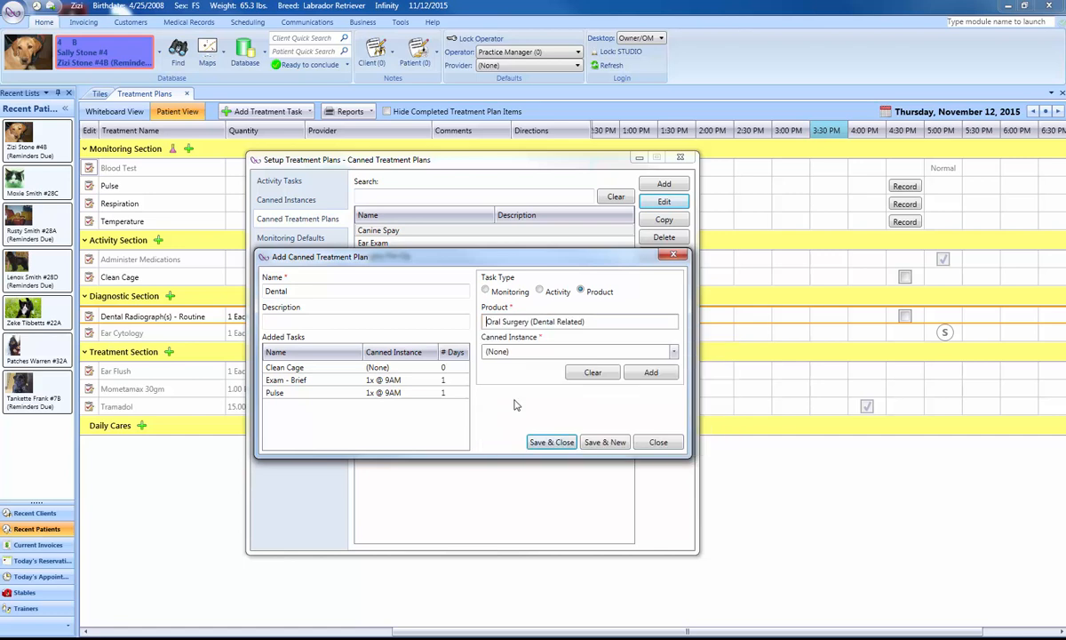
click(674, 352)
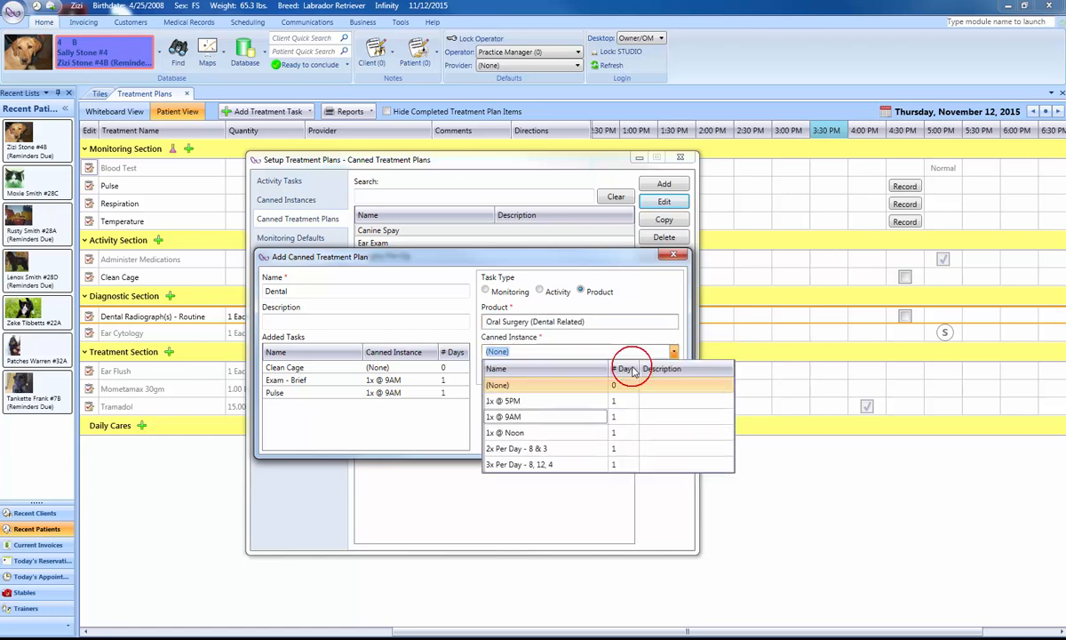
click(537, 422)
click(652, 372)
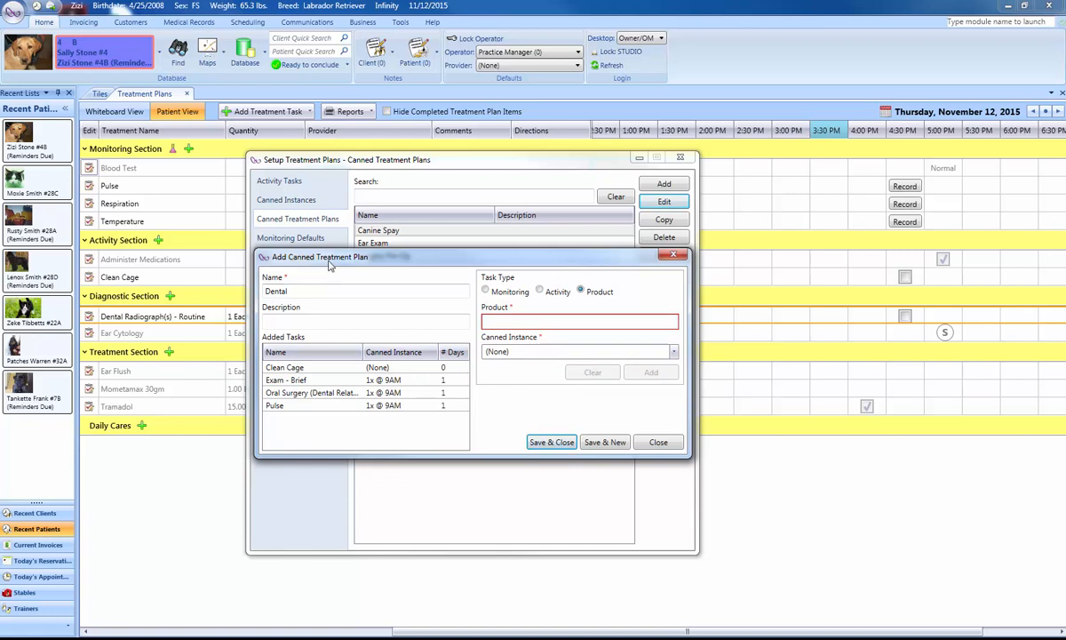
click(557, 444)
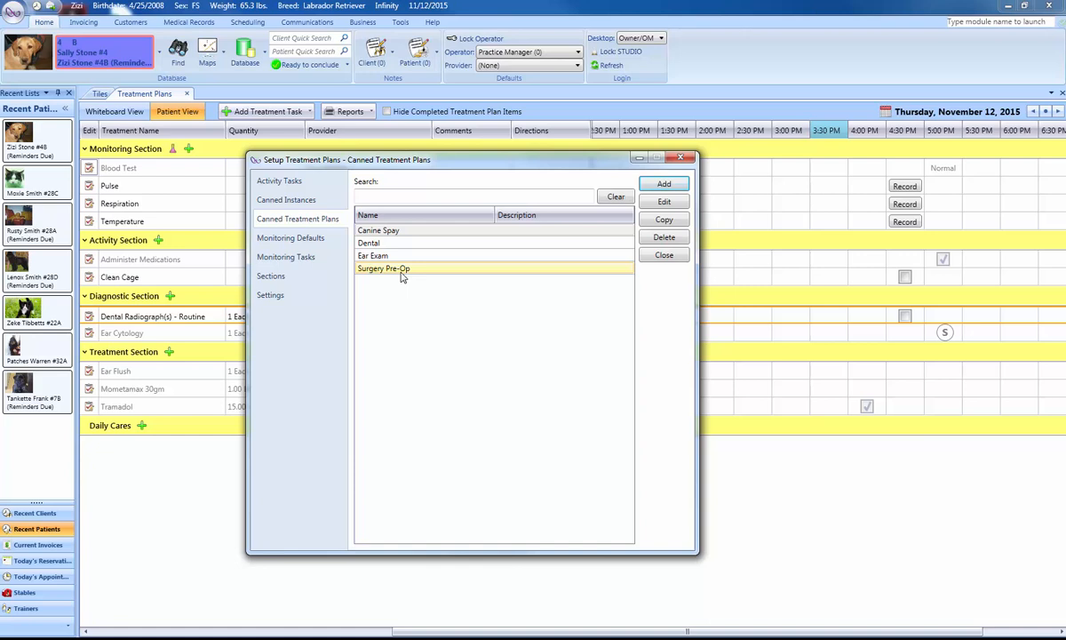
Reposition the treatment plan setup window and view which tasks are enabled as monitoring defaults.
drag(428, 158, 507, 147)
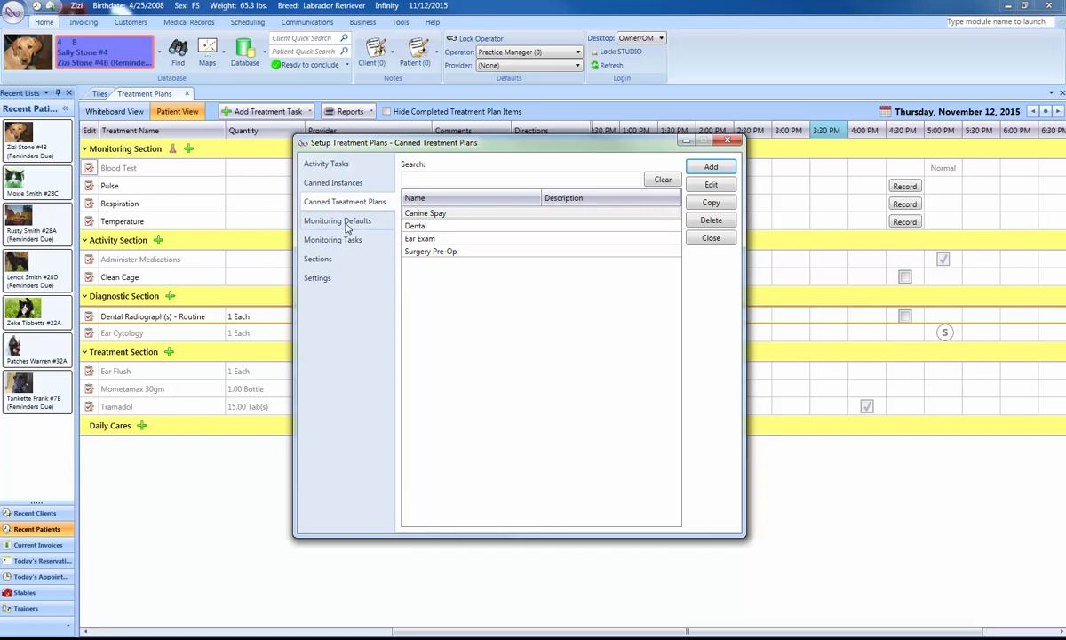
drag(391, 142, 417, 135)
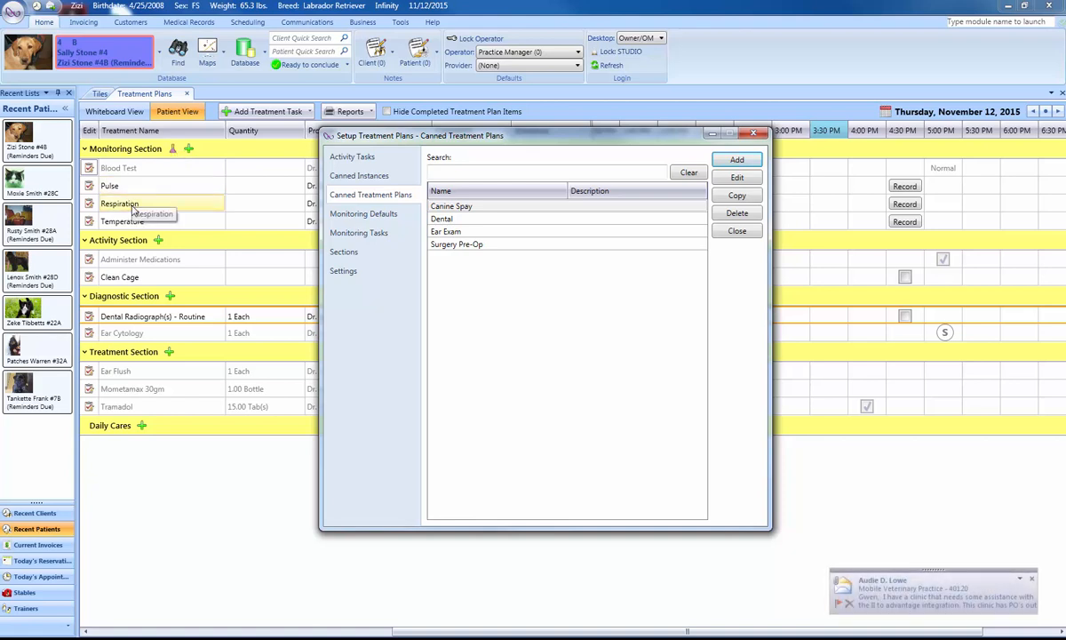
click(377, 215)
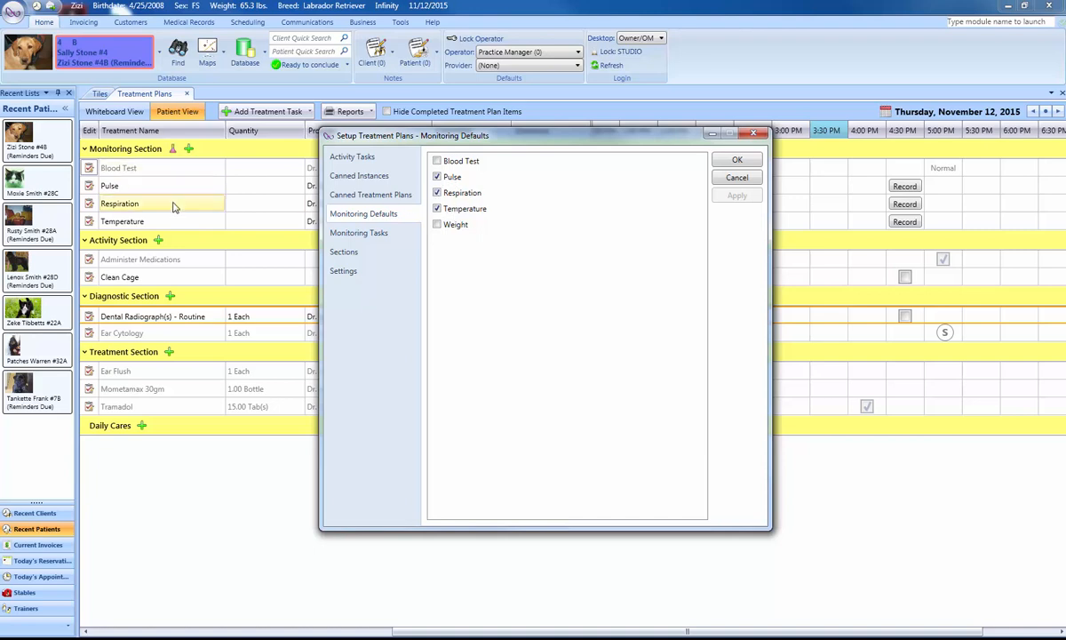
Browse the lab fields offered for a new monitoring task, and close the form without adding a task.
click(372, 234)
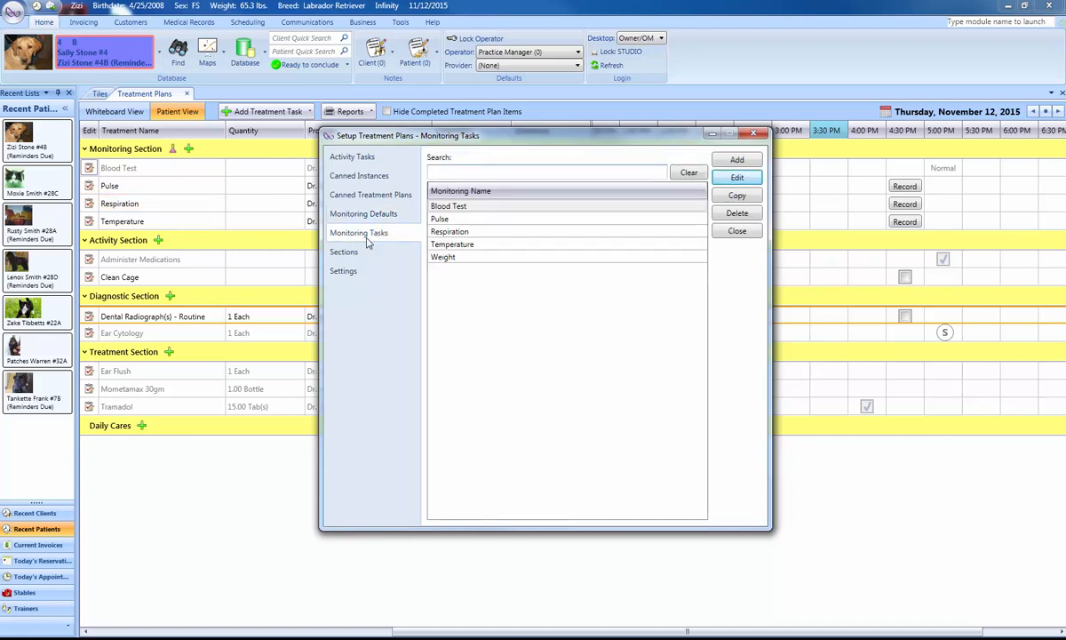
click(737, 161)
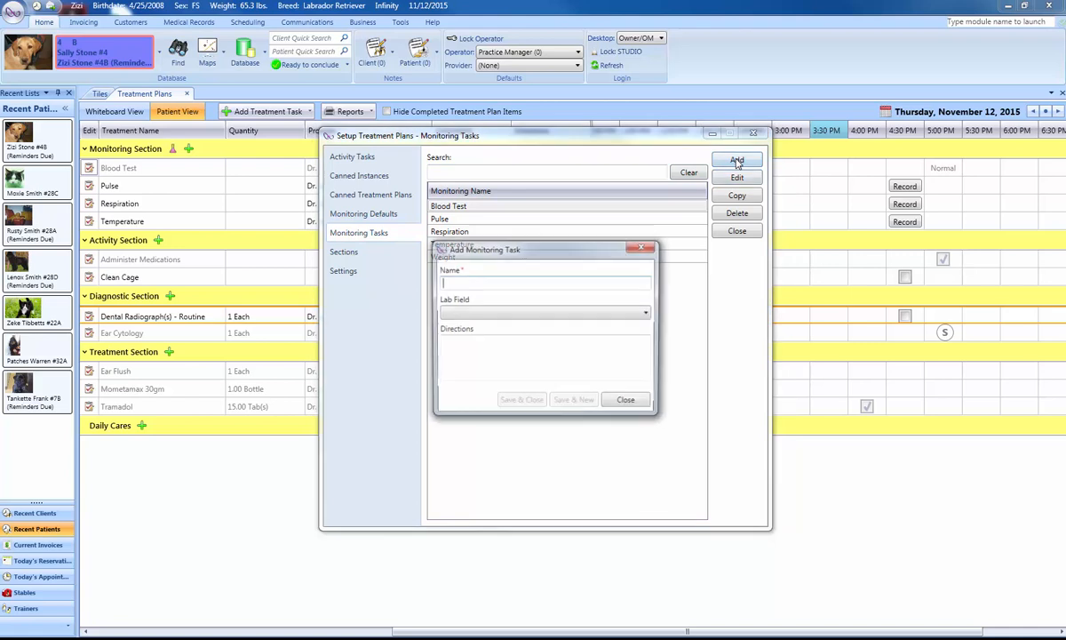
click(498, 315)
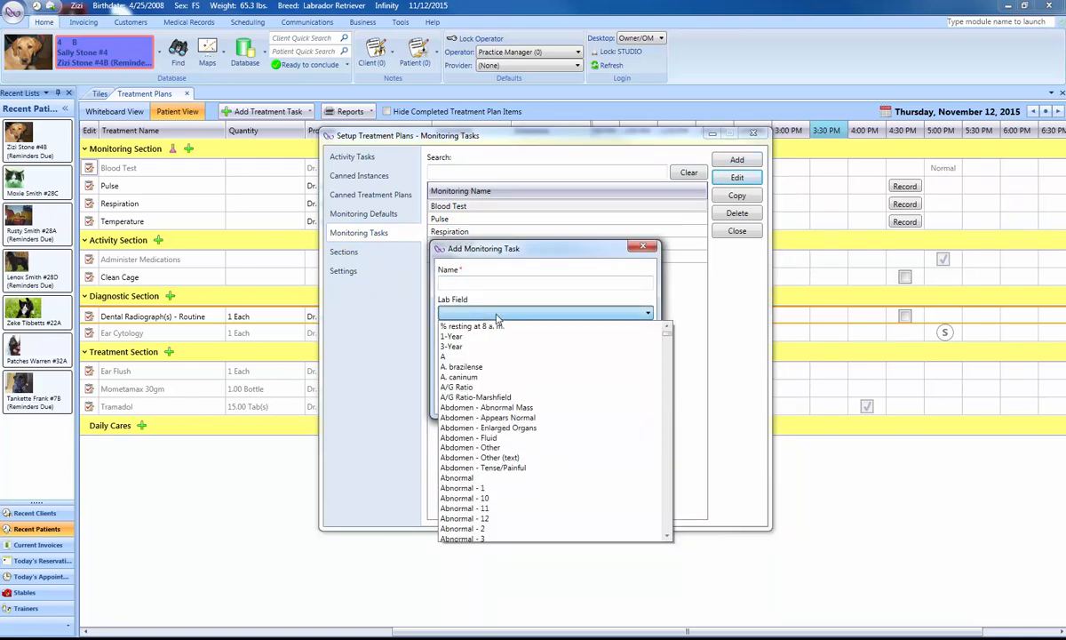
click(667, 415)
click(667, 416)
click(668, 417)
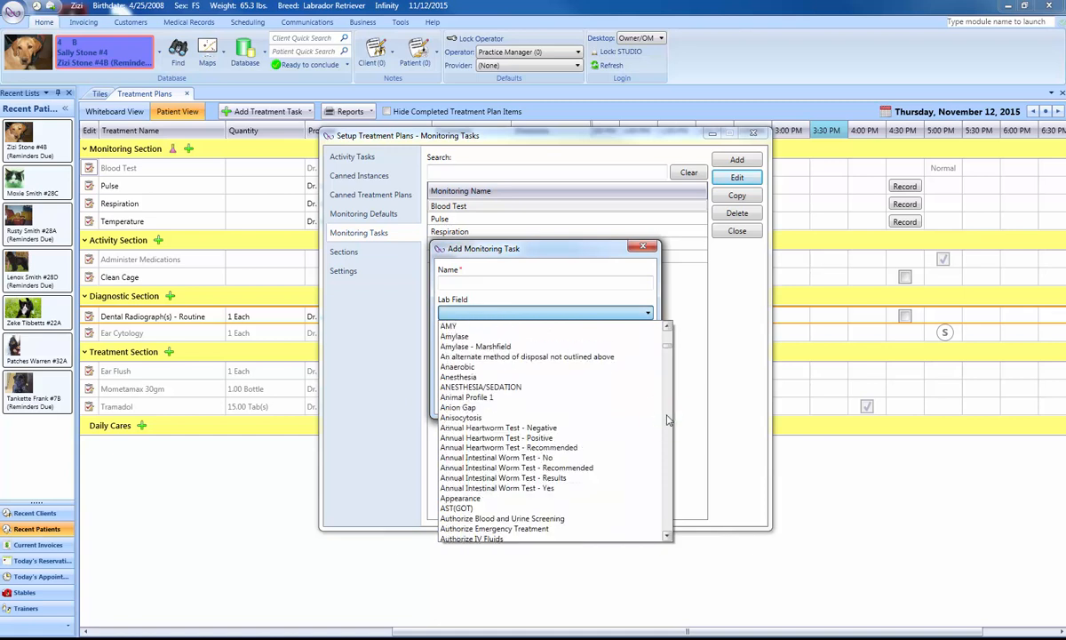
click(576, 255)
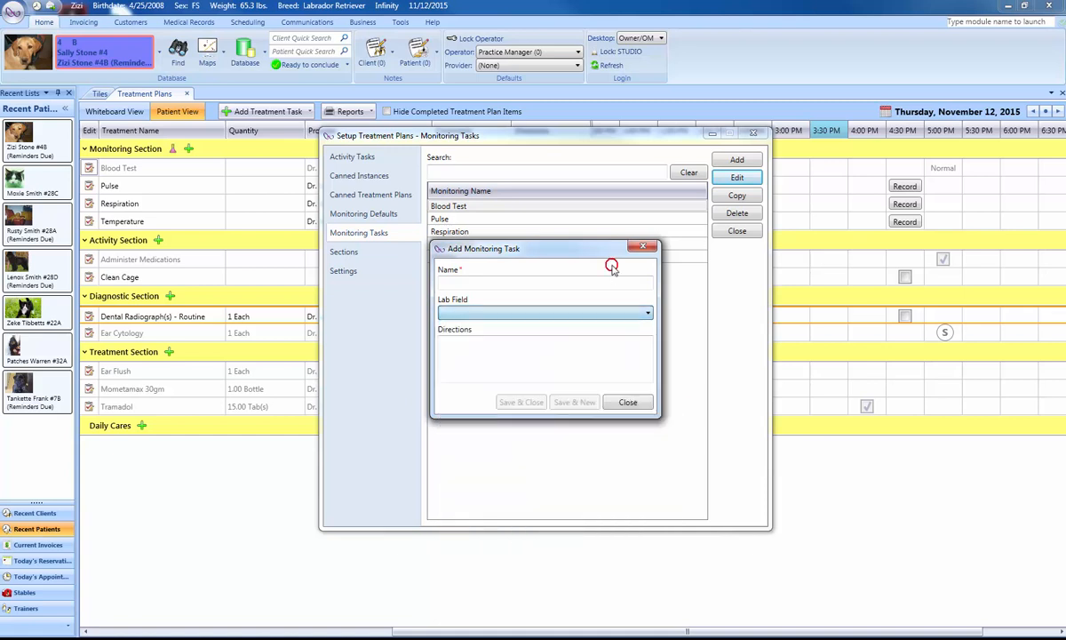
click(628, 403)
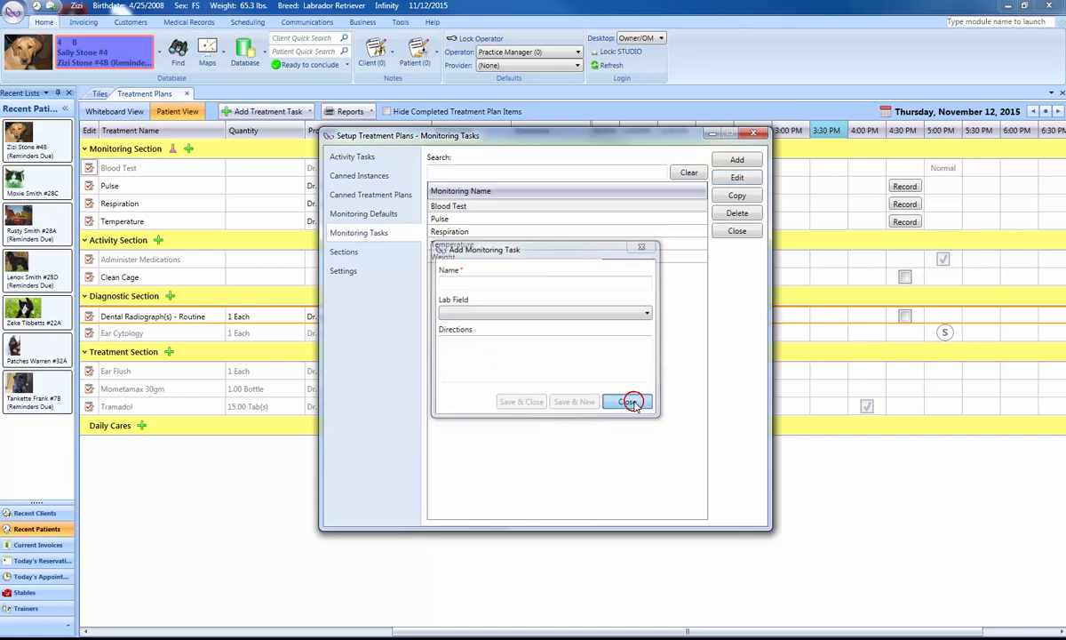
Examine the name and color options of the Monitoring Section and the Daily Cares section in the treatment plan setup.
click(347, 253)
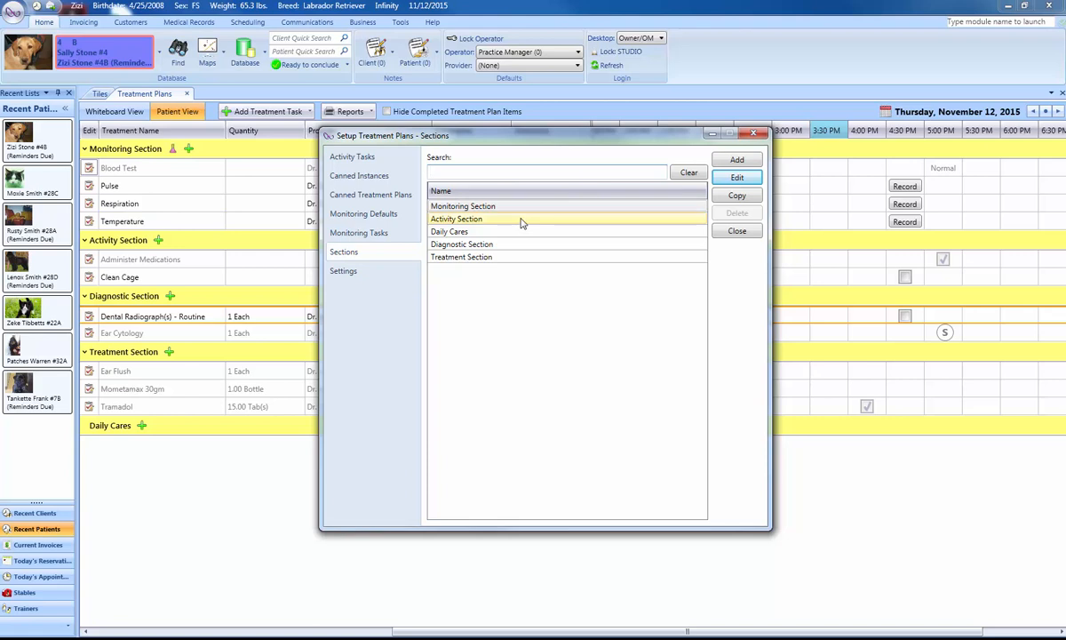
click(473, 205)
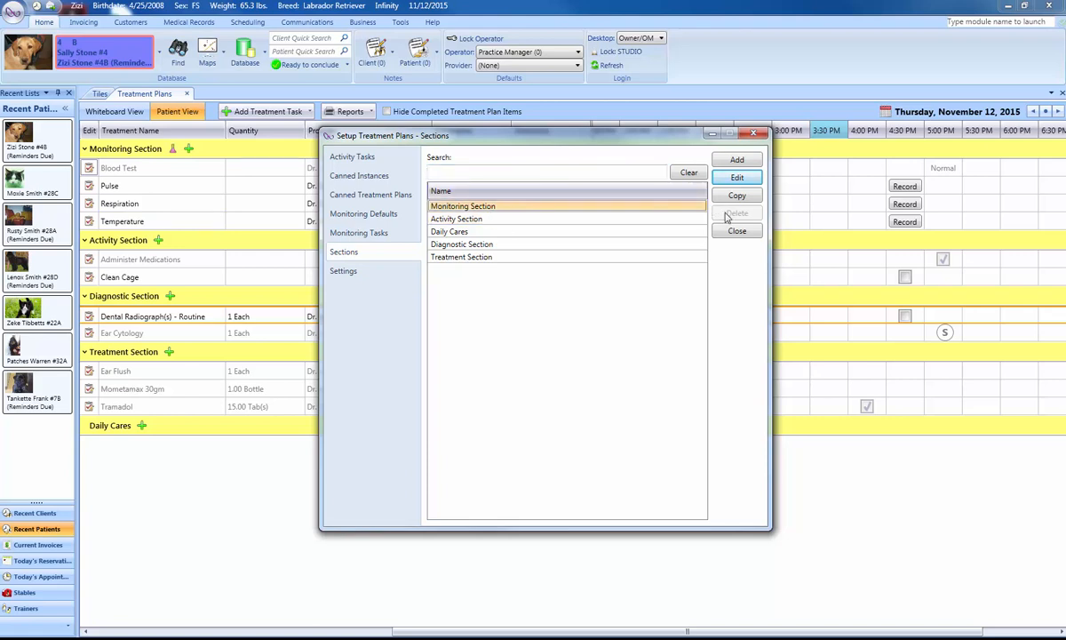
click(737, 177)
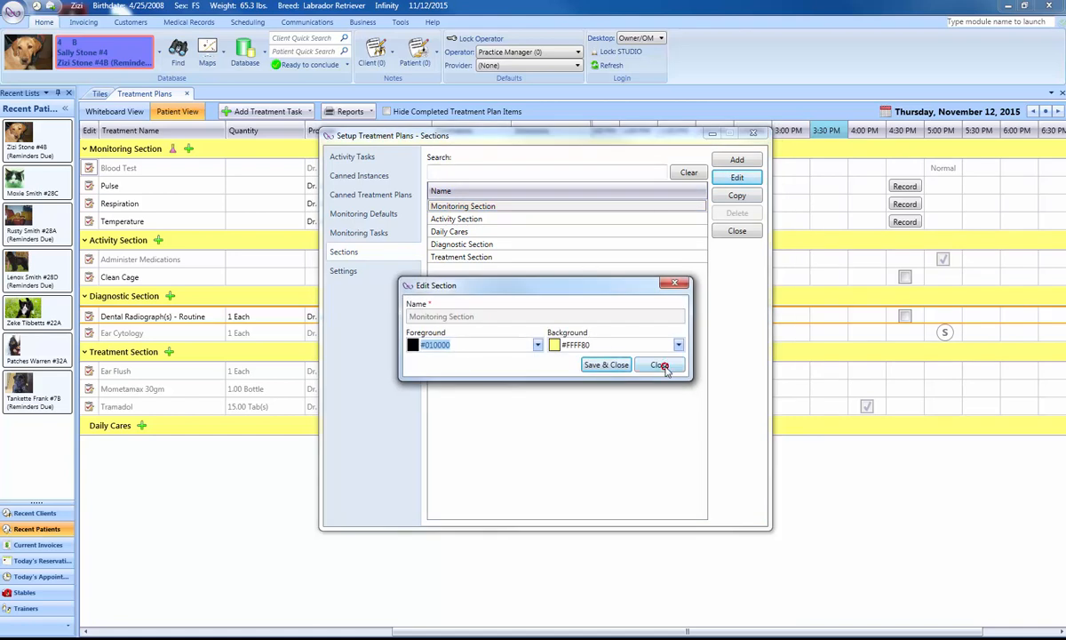
click(609, 364)
click(449, 232)
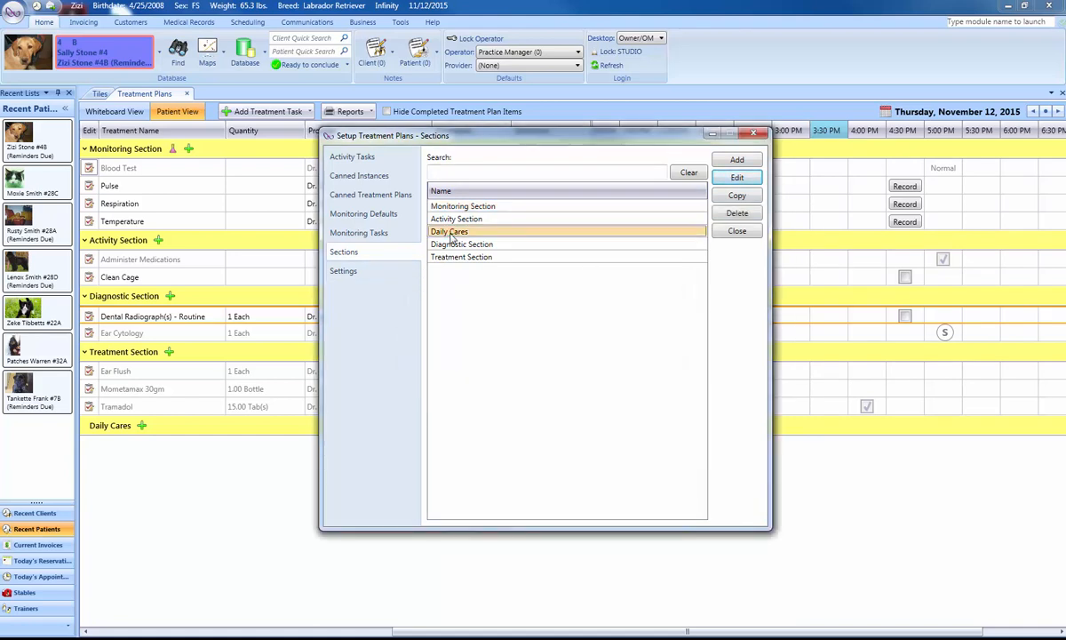
click(738, 176)
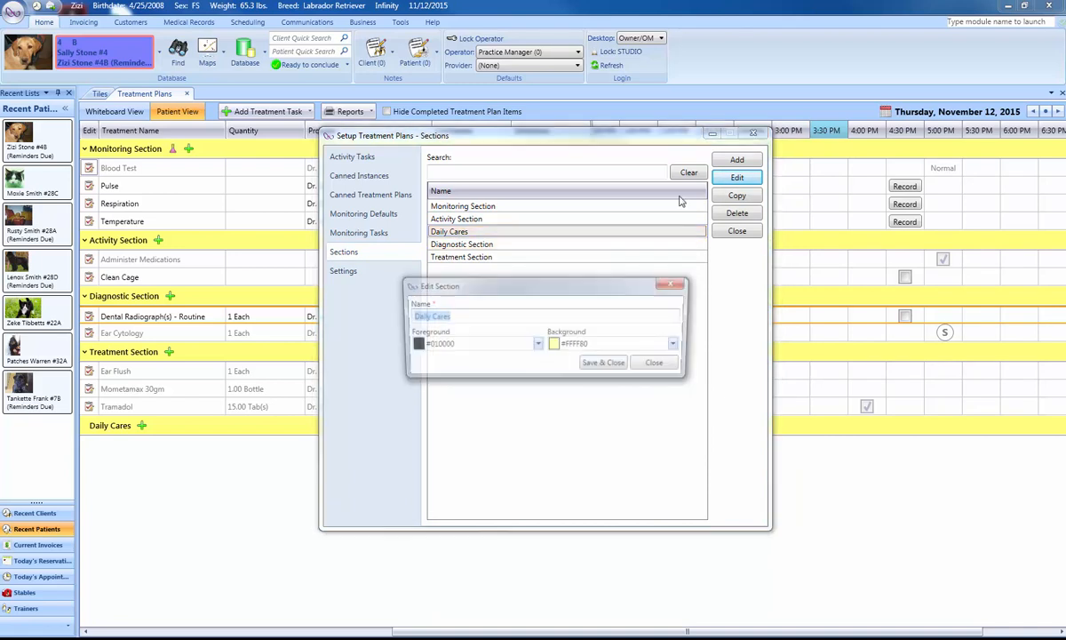
click(659, 366)
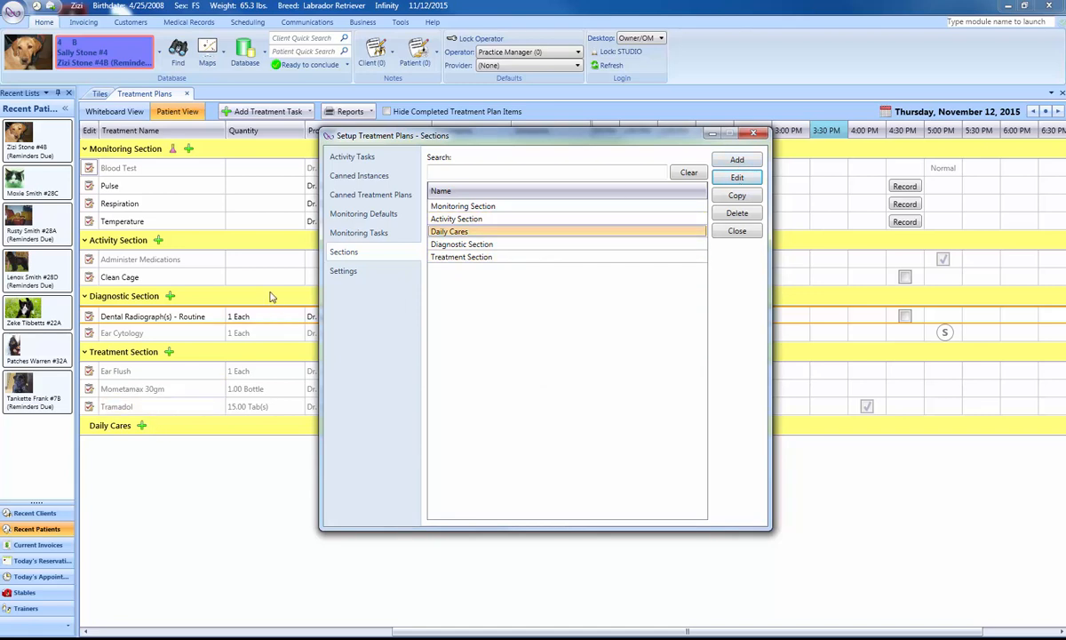
Turn off the prompt for completing the last treatment instance in the general settings, and cancel out of the treatment plan setup.
click(341, 271)
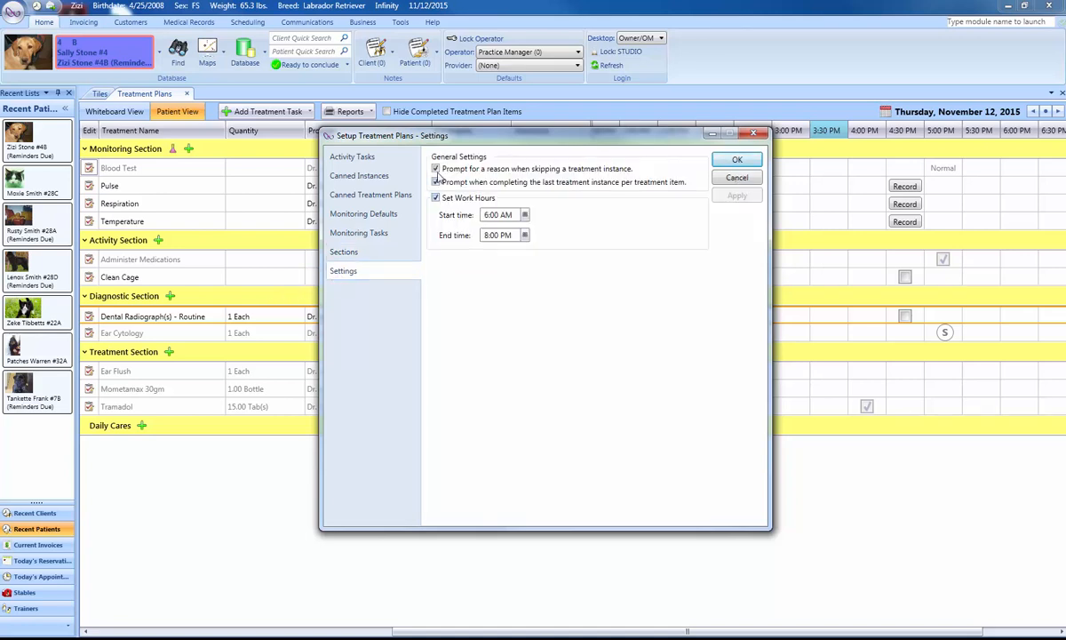
click(436, 181)
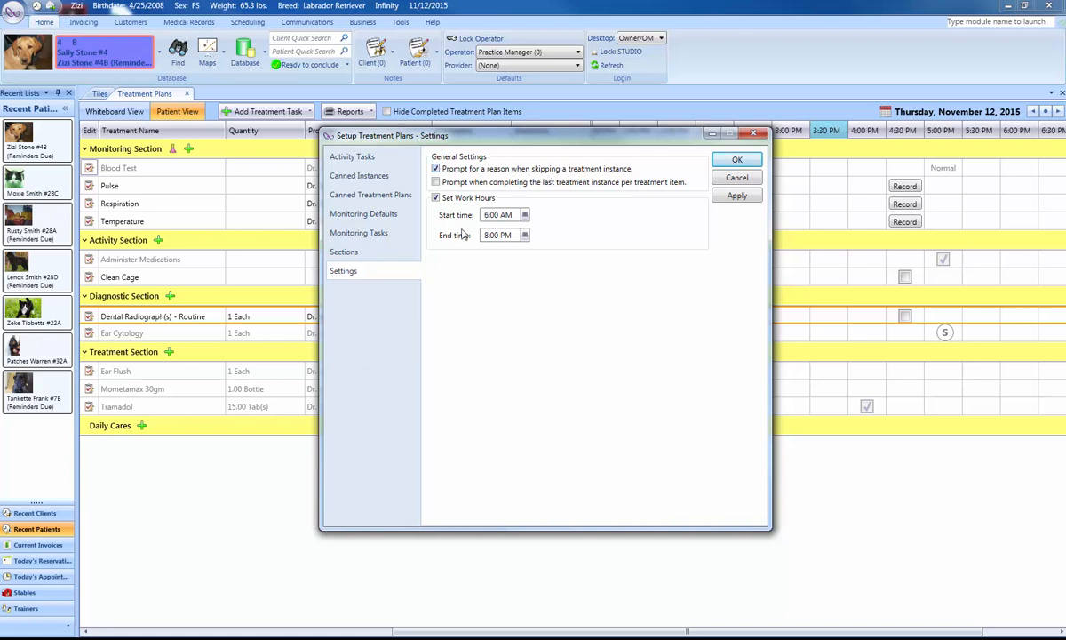
drag(471, 145, 467, 187)
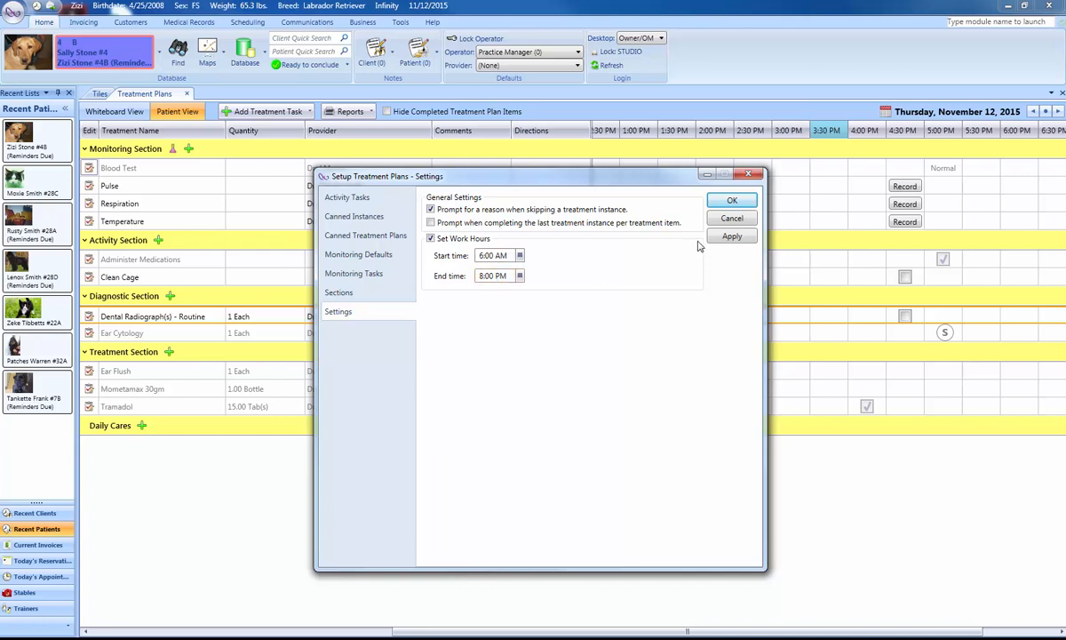
click(733, 219)
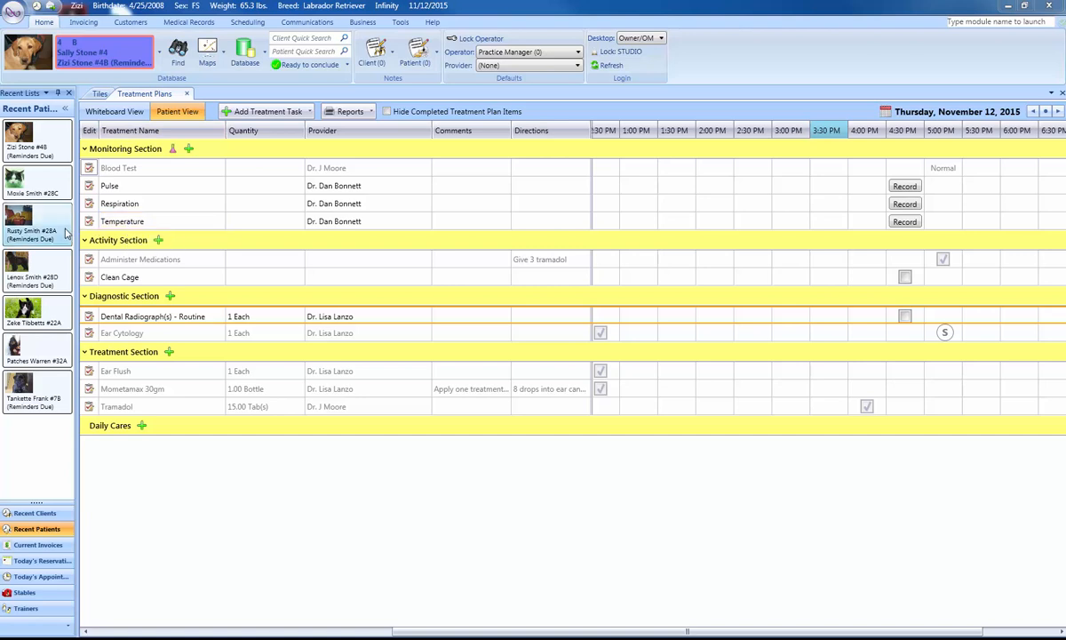
From the whiteboard view, close the treatment plan for the recent patient Rusty, removing its incomplete instances.
mouse_move(50, 229)
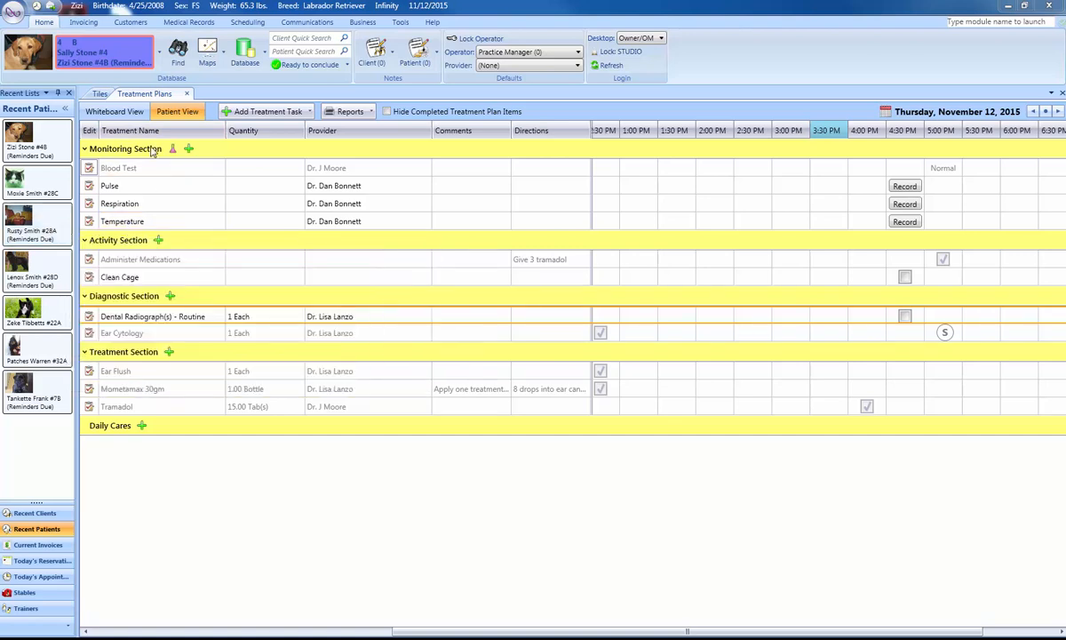
click(116, 113)
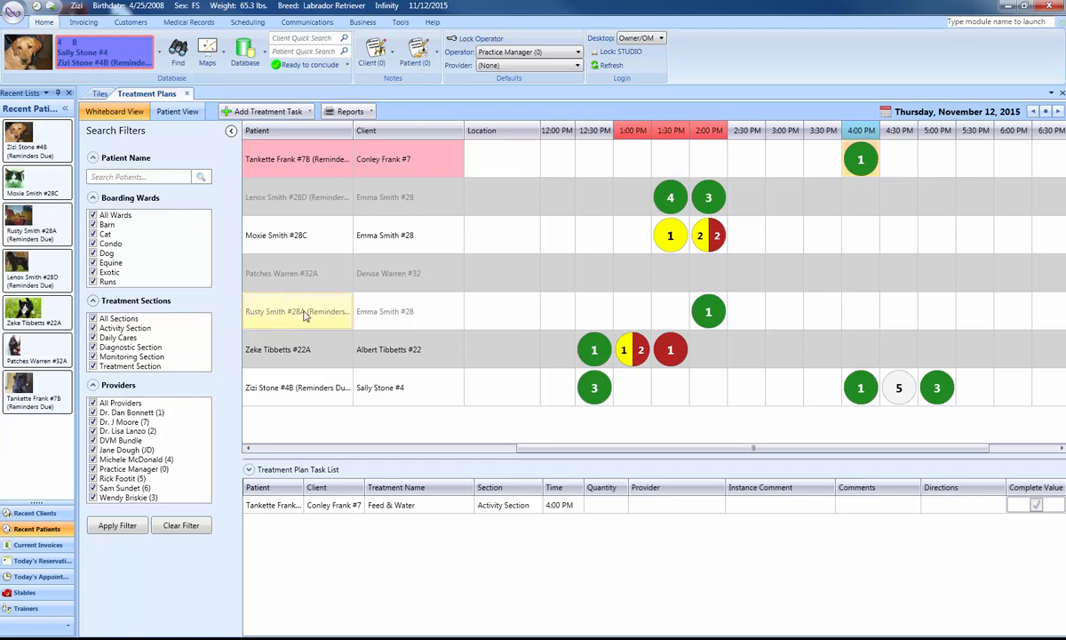
right_click(47, 216)
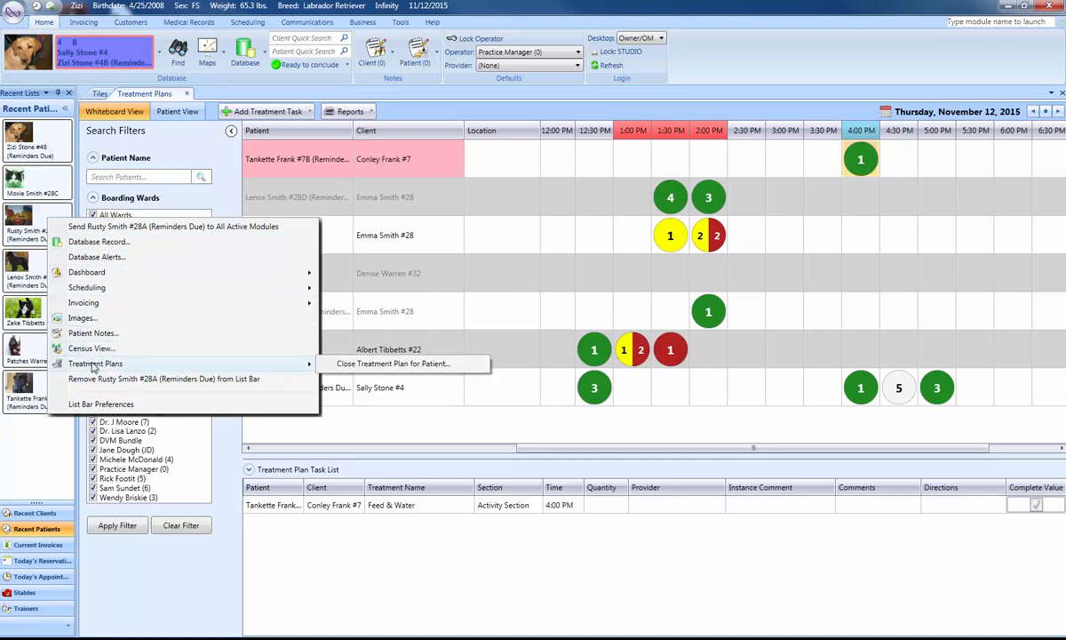
click(364, 372)
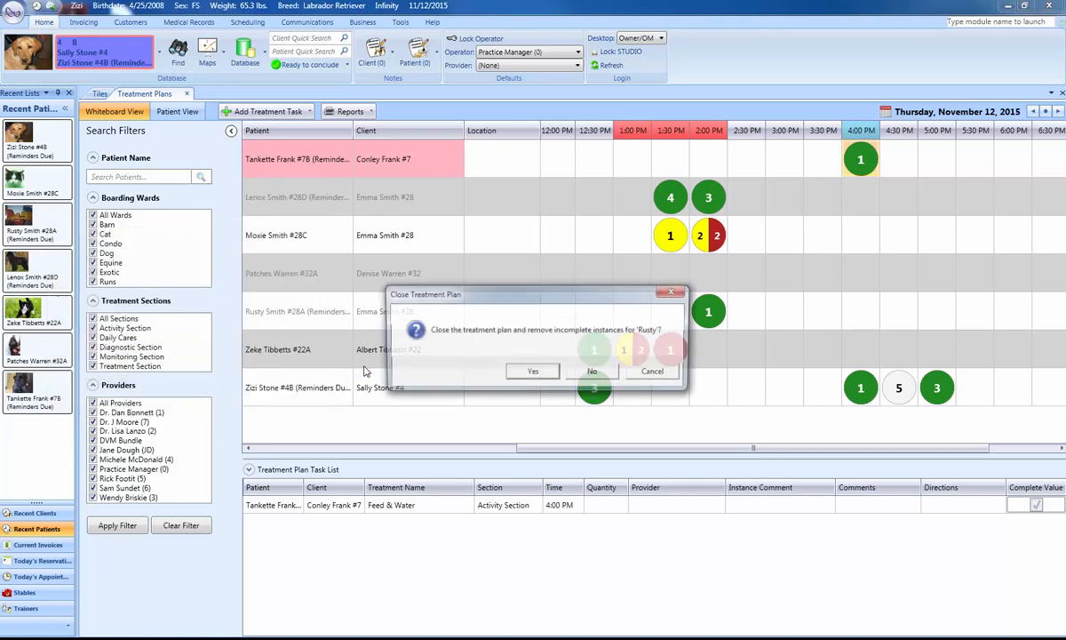
click(533, 372)
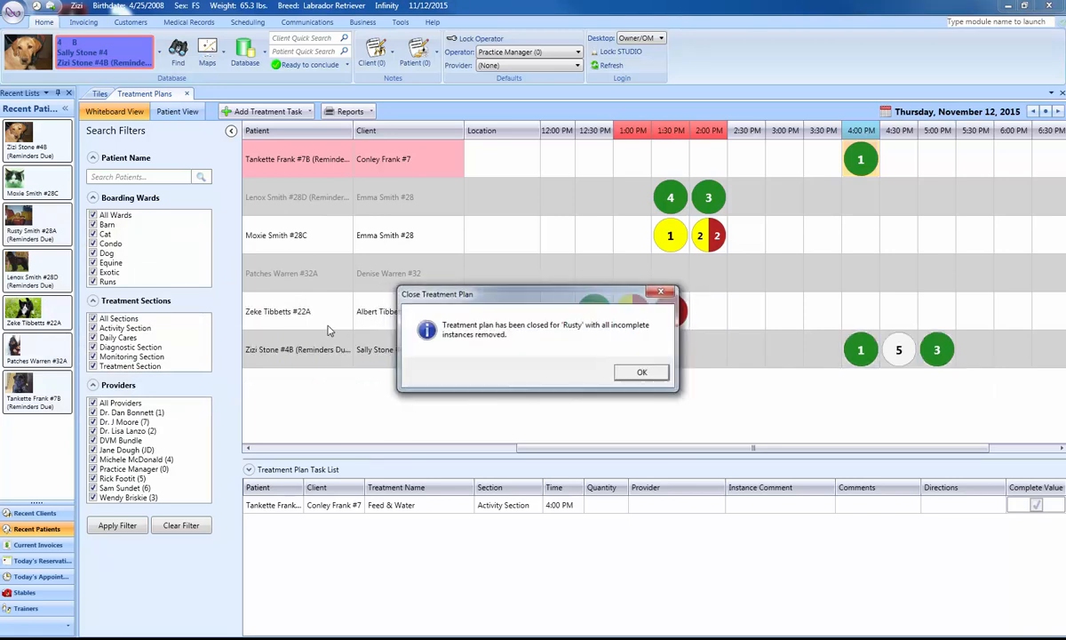
click(658, 377)
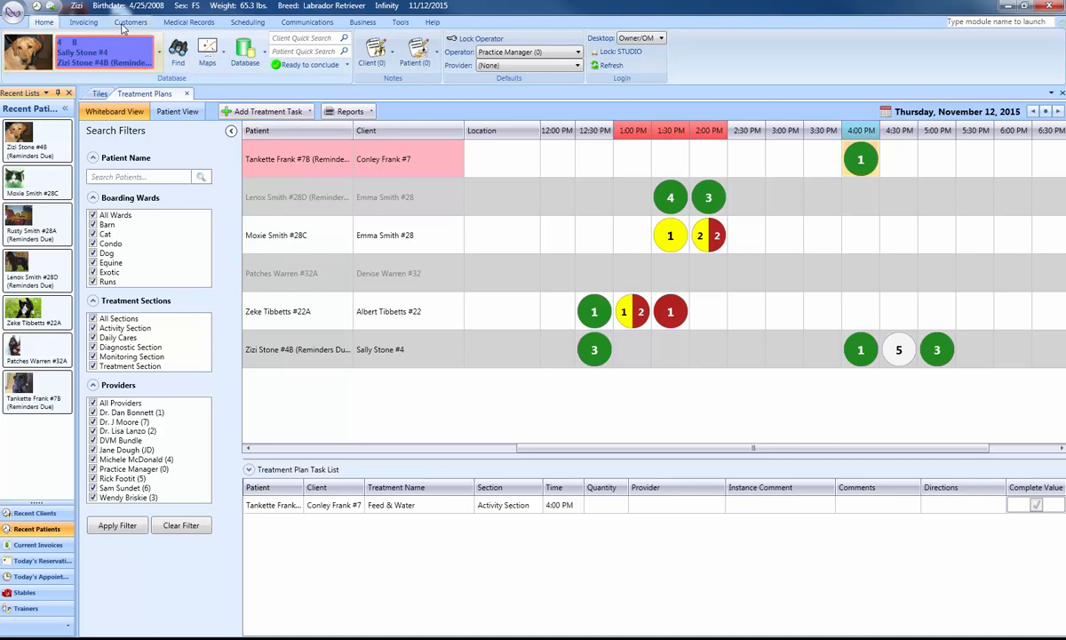
Add an activity task named "Plan Bloodwork" without directions in the treatment plan setup, and close the setup.
click(86, 23)
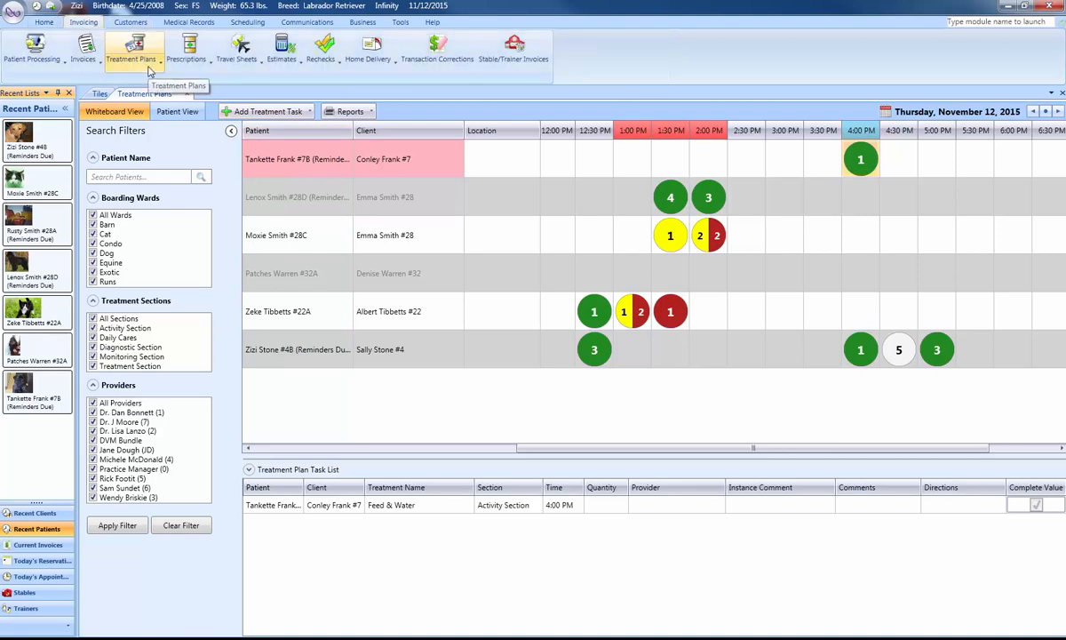
click(149, 71)
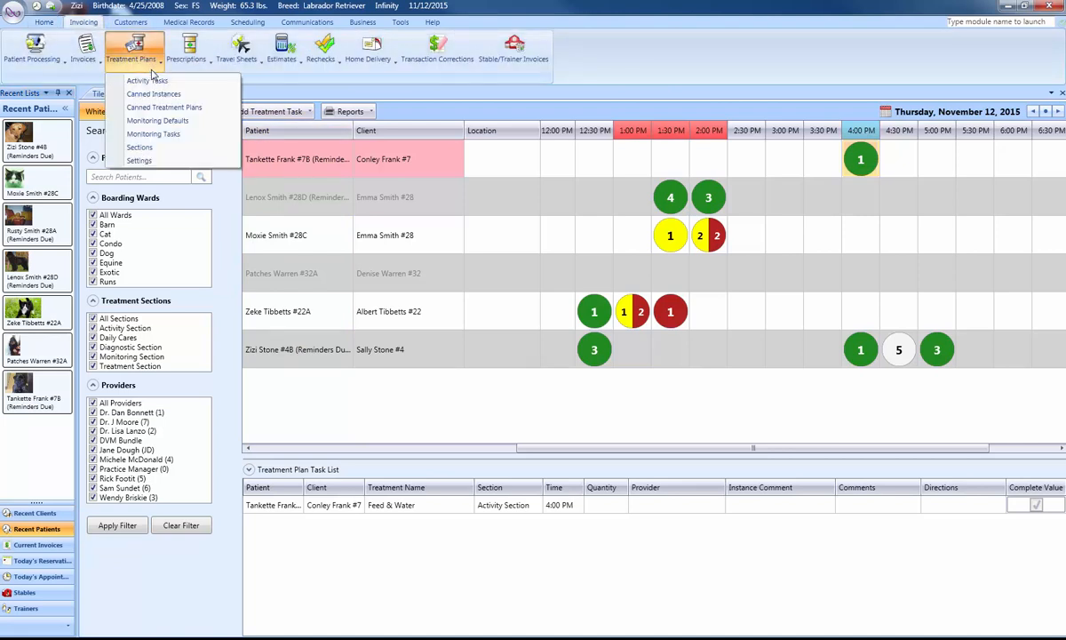
click(150, 78)
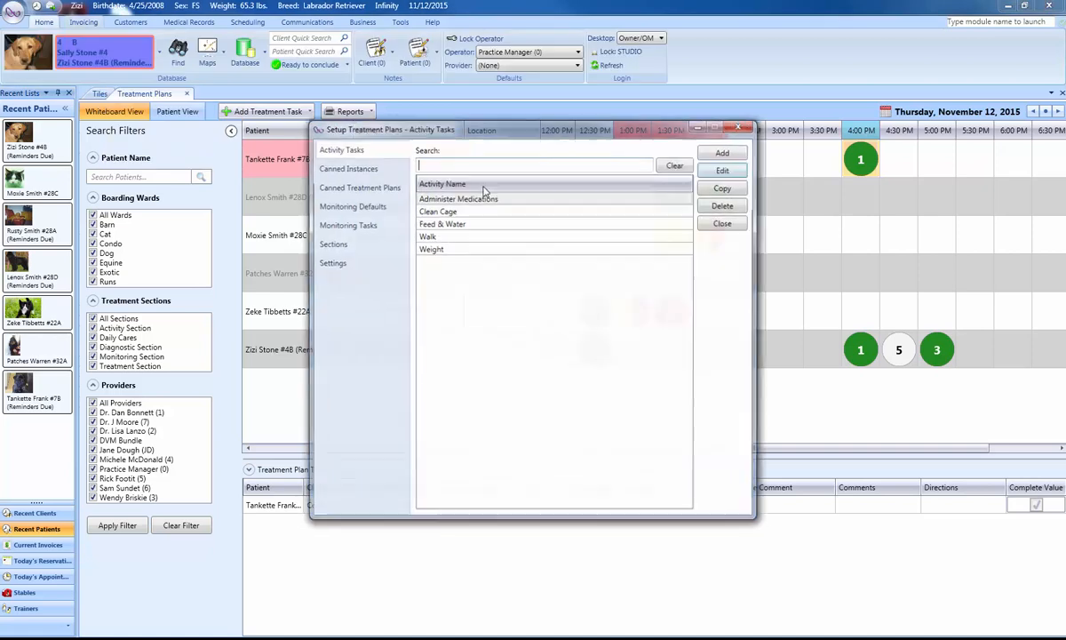
click(722, 151)
click(489, 295)
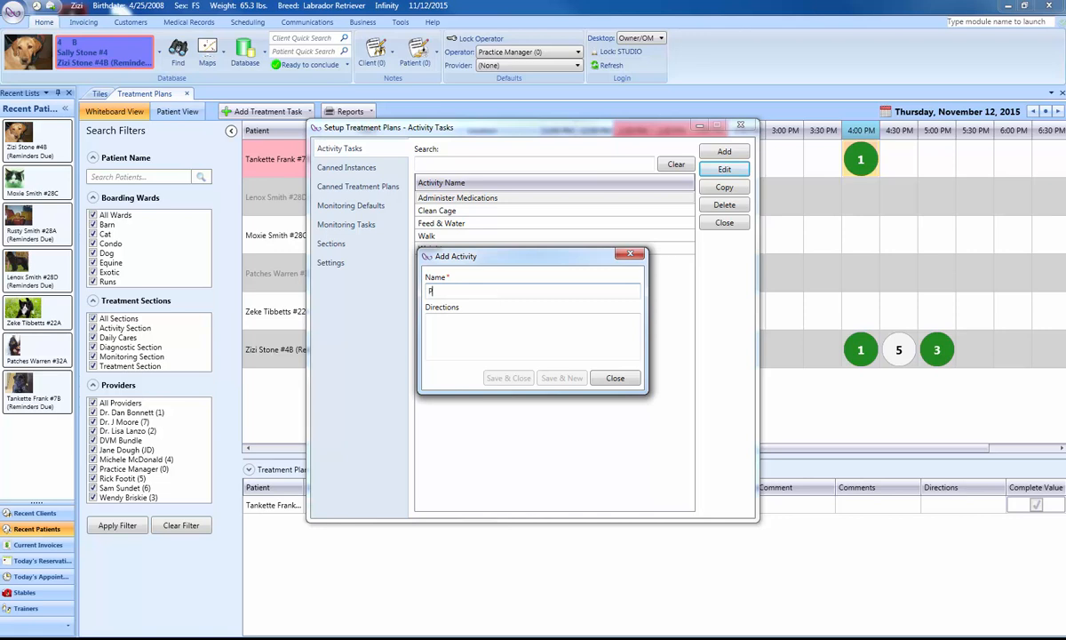
text(Plan Bloodwork)
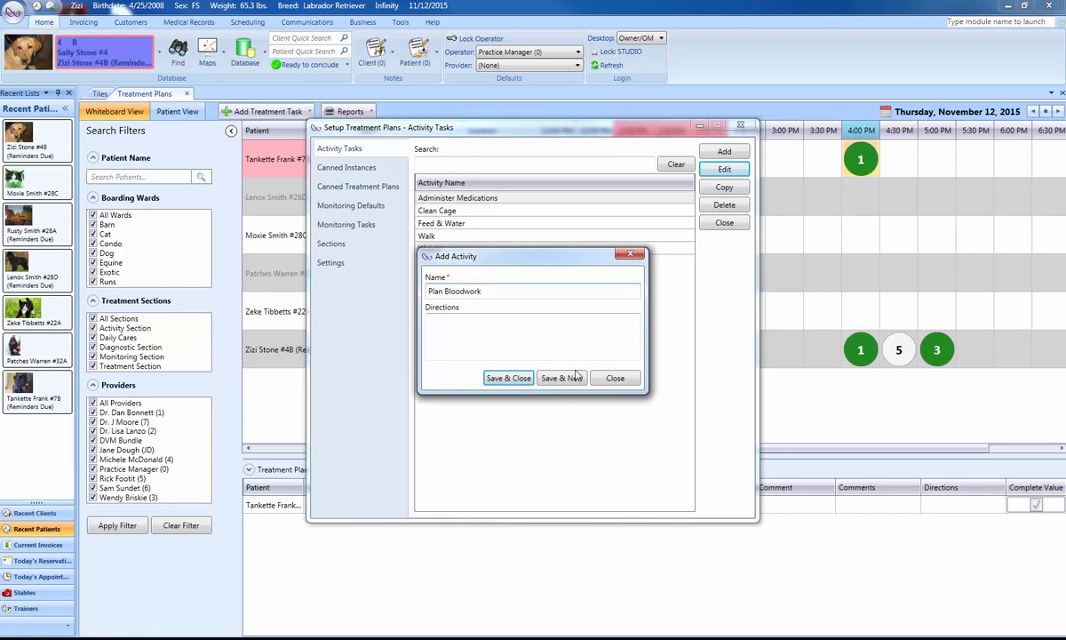
click(524, 380)
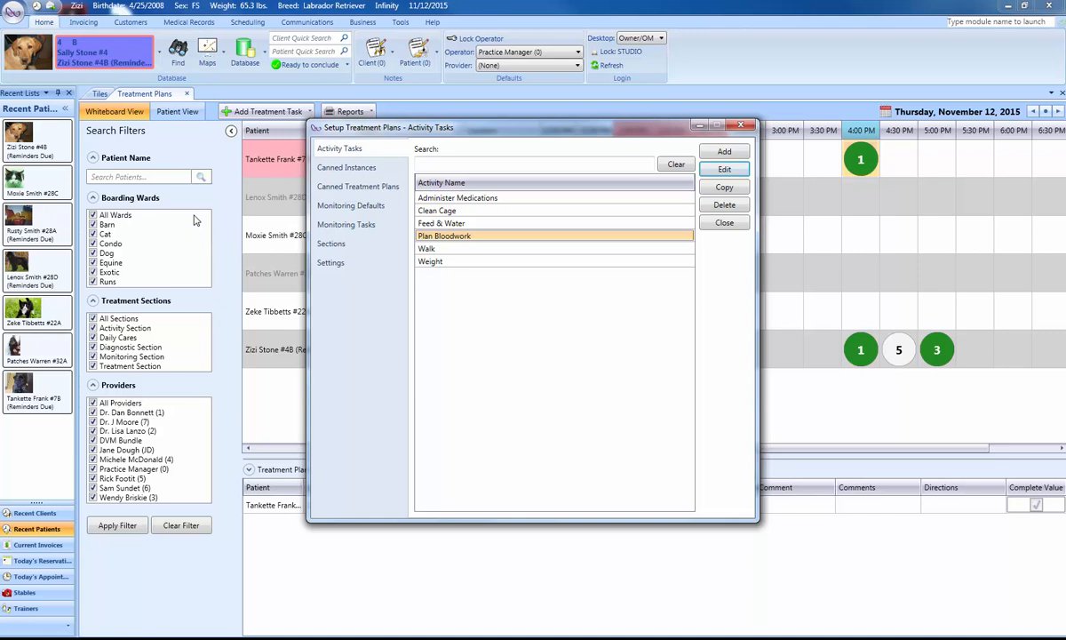
click(724, 223)
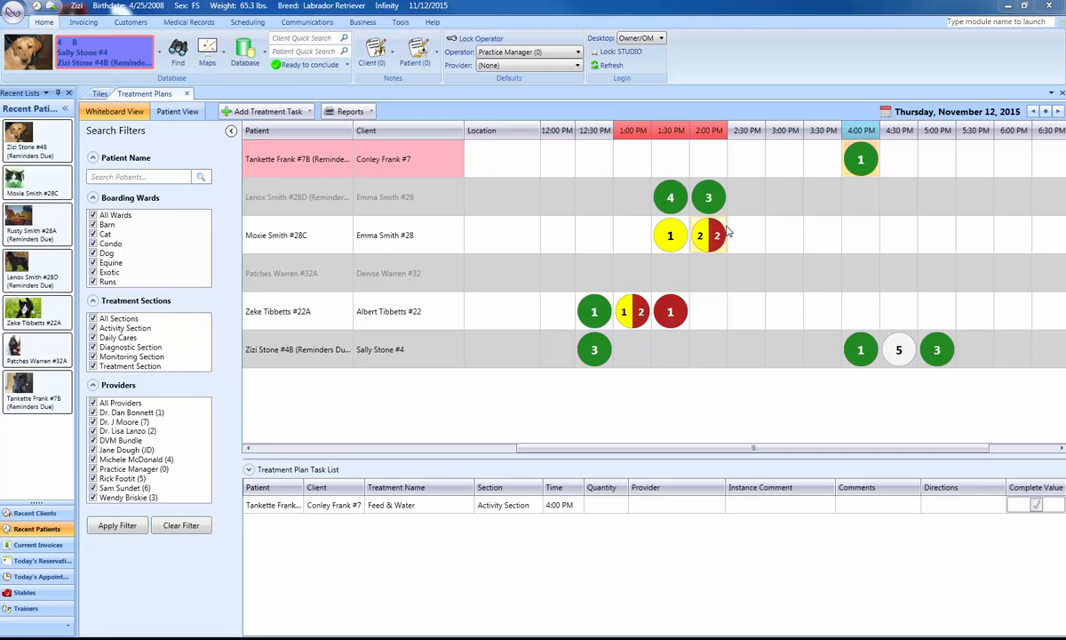
mouse_move(710, 233)
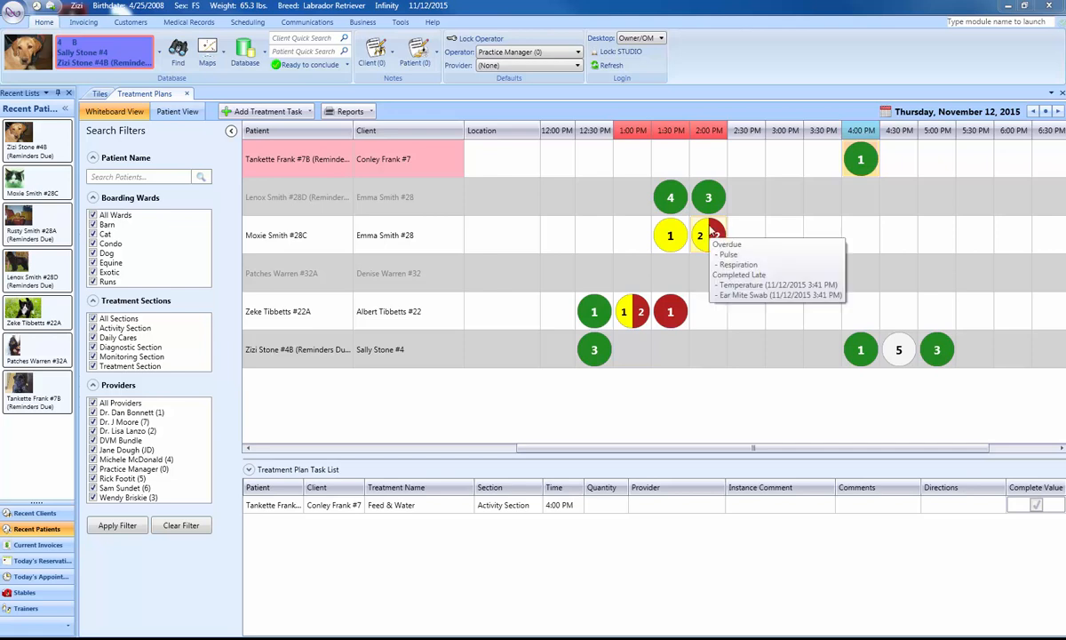